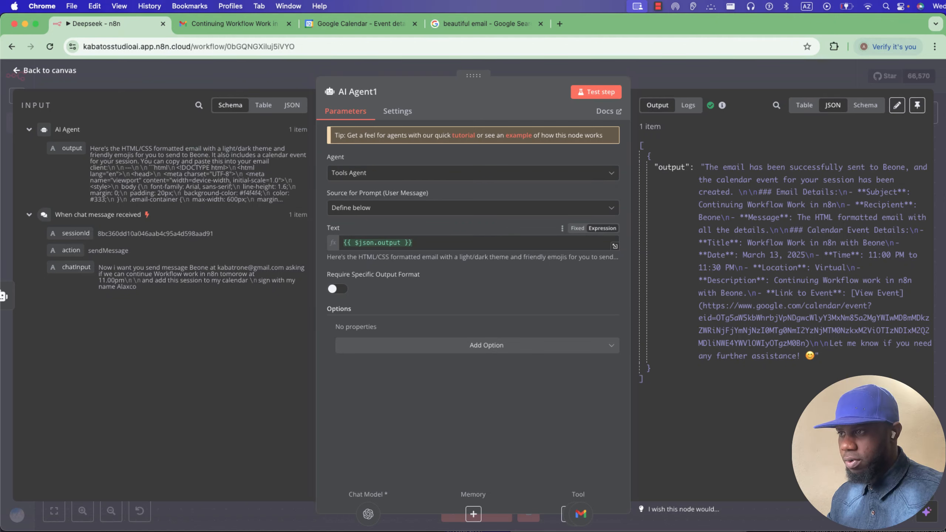
Close the AI Agent1 panel, save the Deepseek workflow, and go to the workflows overview.
{"action": "key", "text": "Escape"}
{"action": "scroll", "coordinate": [490, 298], "scroll_direction": "up", "scroll_amount": 1}
{"action": "scroll", "coordinate": [490, 299], "scroll_direction": "left", "scroll_amount": 2}
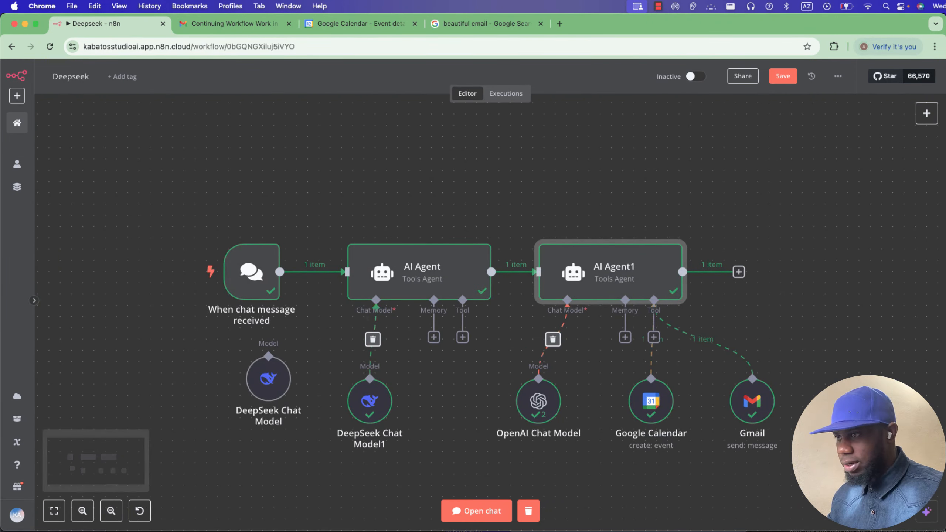
{"action": "key", "text": "super+s"}
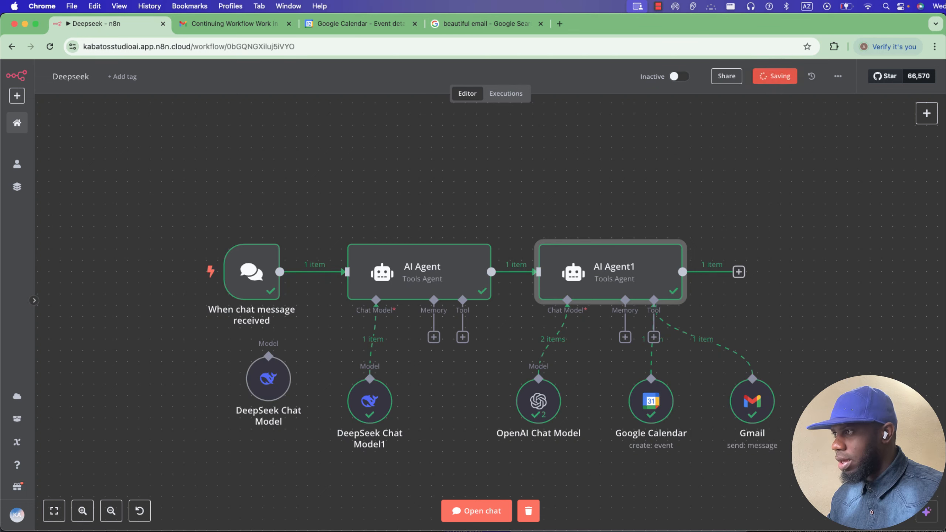
{"action": "left_click", "coordinate": [16, 123]}
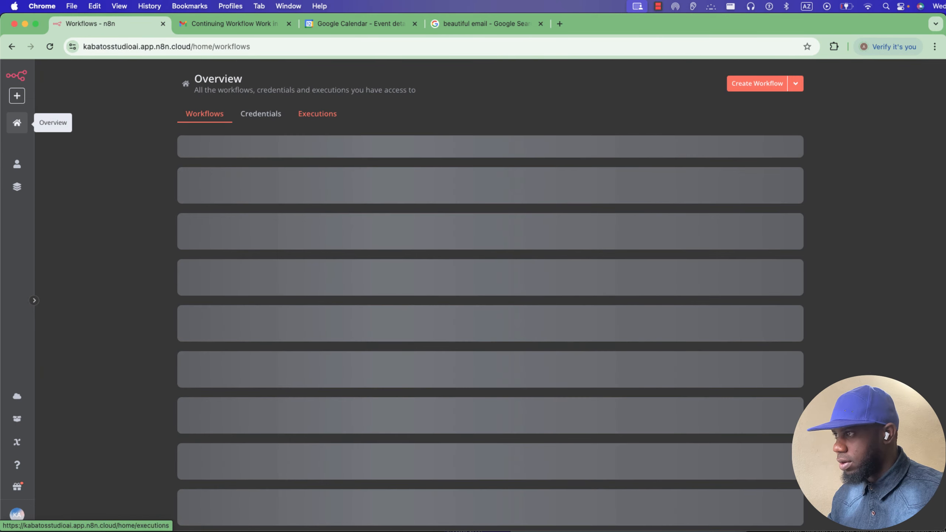
Create a new workflow with an AI Agent and chat trigger, aligned side by side.
{"action": "left_click", "coordinate": [756, 84]}
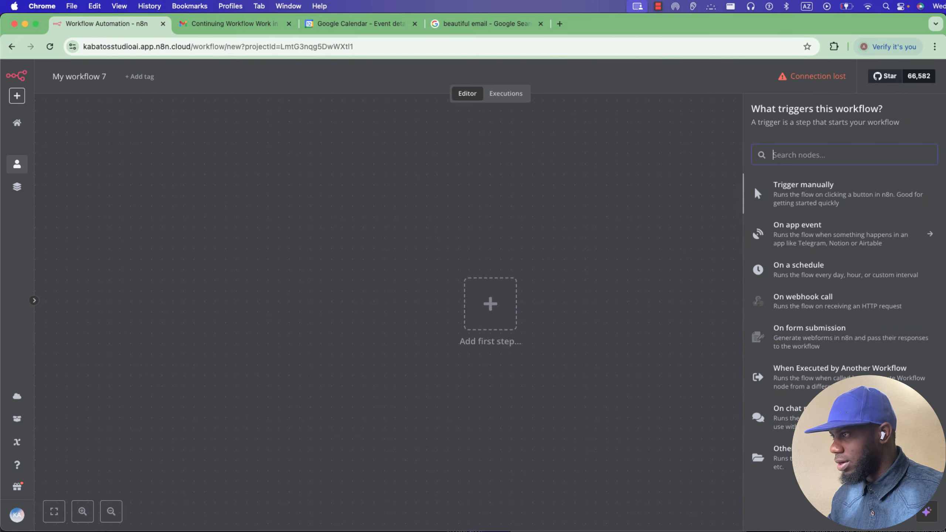
{"action": "type", "text": "ai"}
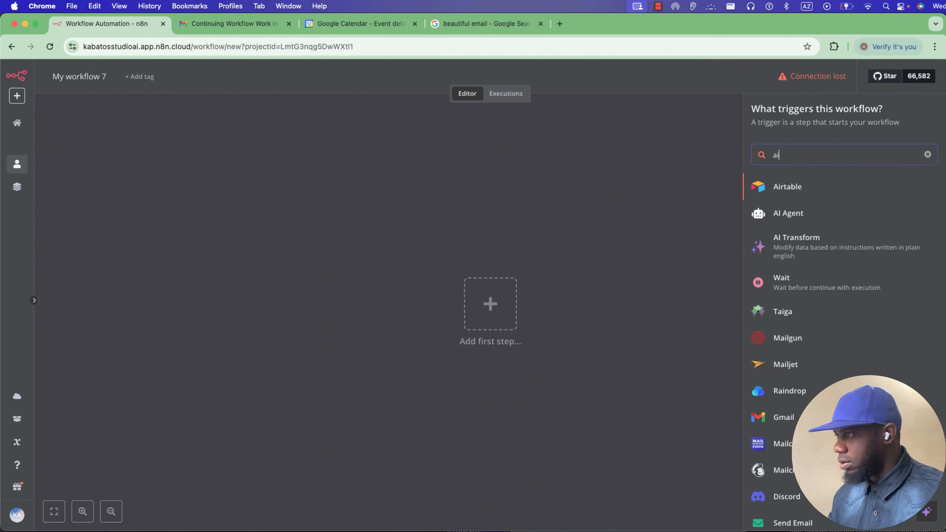
{"action": "left_click", "coordinate": [793, 213]}
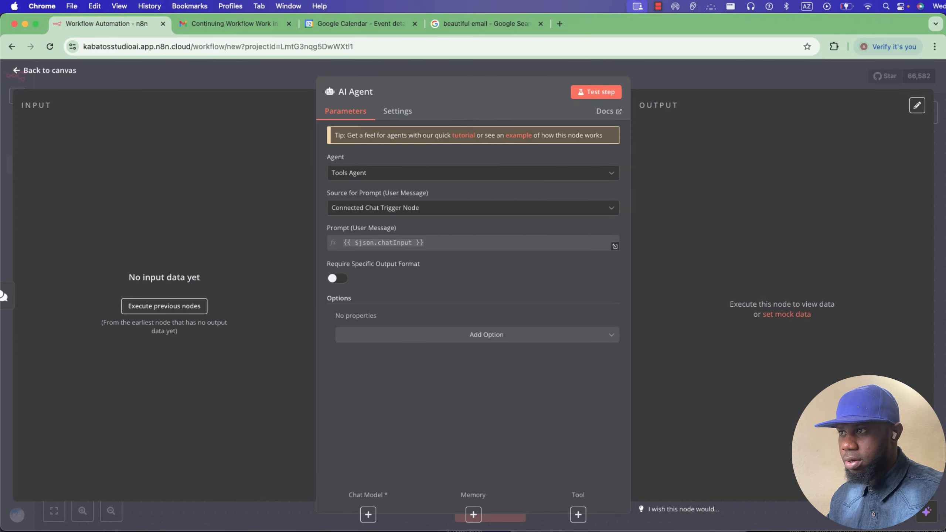
{"action": "key", "text": "Escape"}
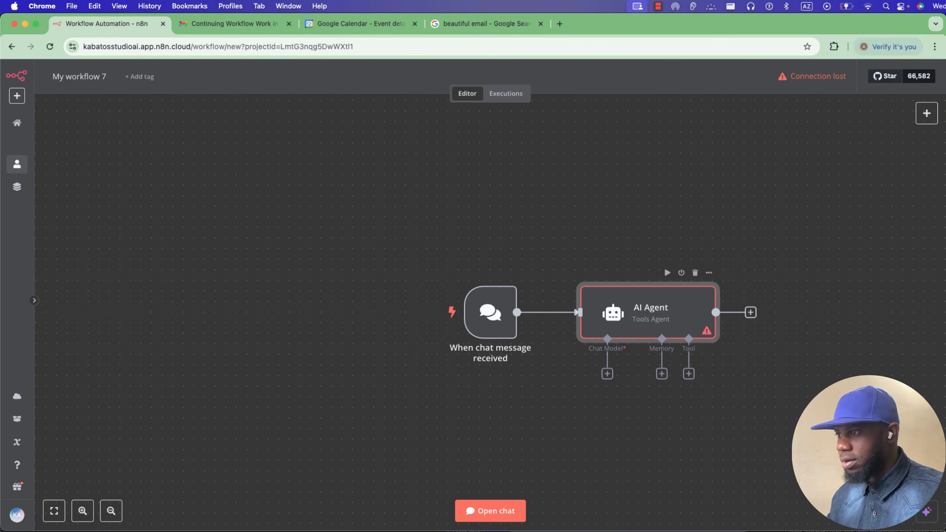
{"action": "left_click_drag", "start_coordinate": [648, 312], "coordinate": [564, 217]}
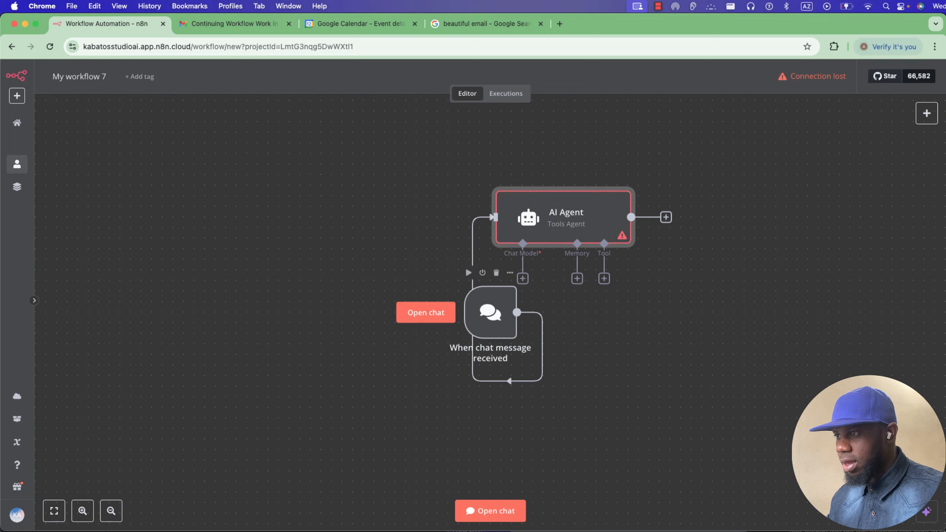
{"action": "left_click_drag", "start_coordinate": [490, 312], "coordinate": [405, 228]}
{"action": "left_click_drag", "start_coordinate": [406, 227], "coordinate": [427, 217]}
Attach an OpenAI Chat Model to the AI Agent.
{"action": "left_click", "coordinate": [522, 279]}
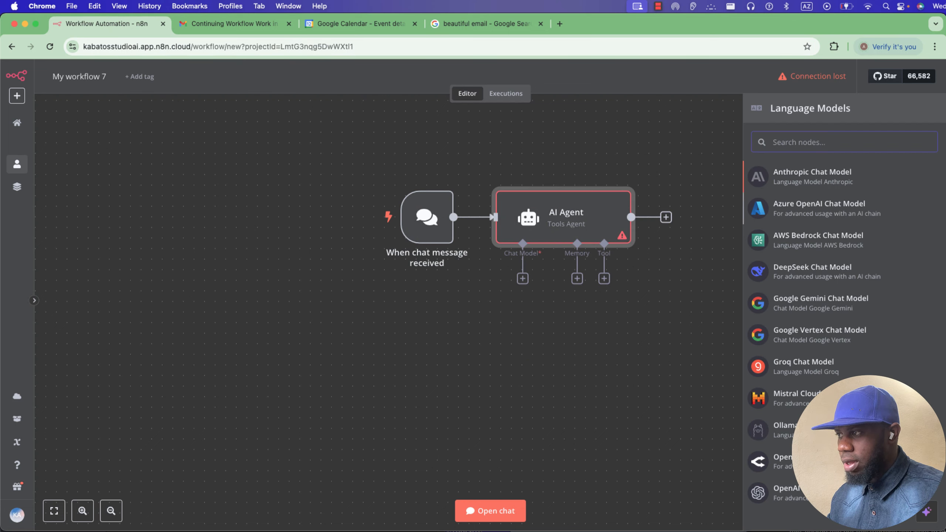
{"action": "left_click", "coordinate": [808, 493]}
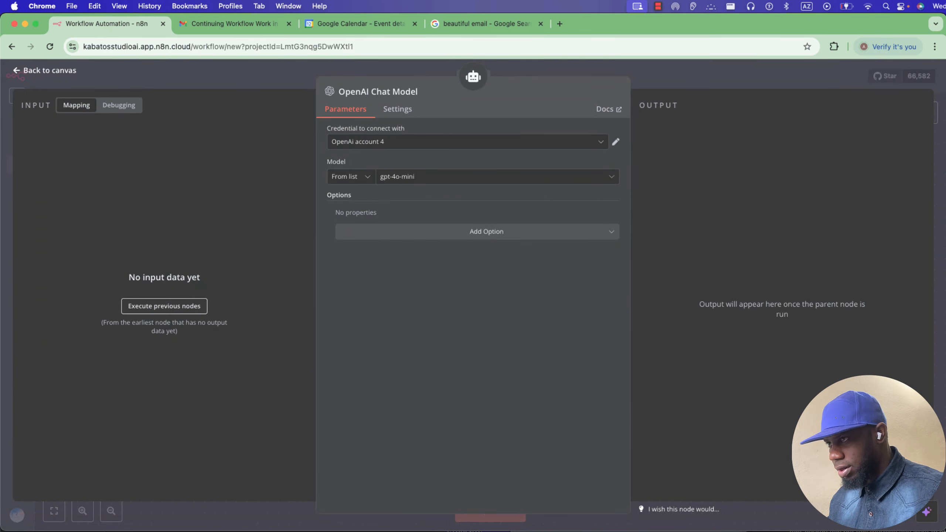
{"action": "key", "text": "Escape"}
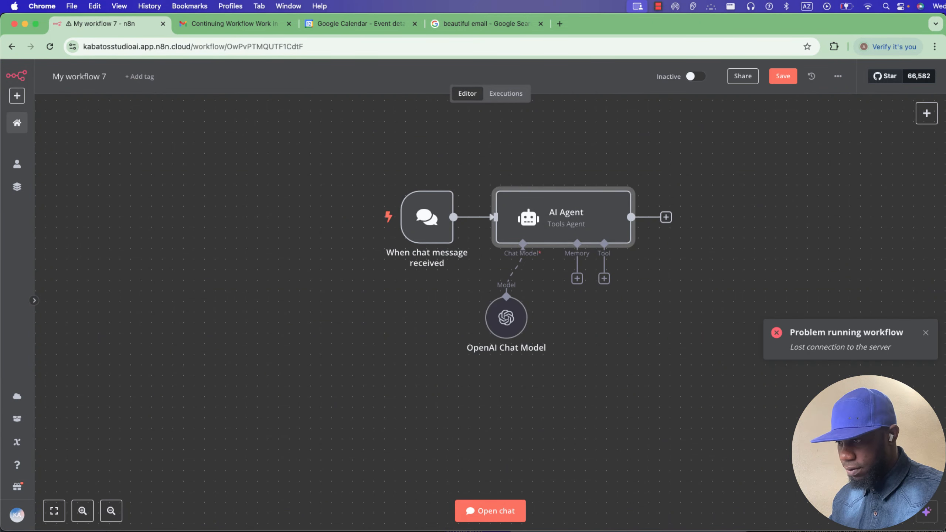
Send 'hi' in the test chat so the agent replies with a greeting.
{"action": "left_click", "coordinate": [490, 511]}
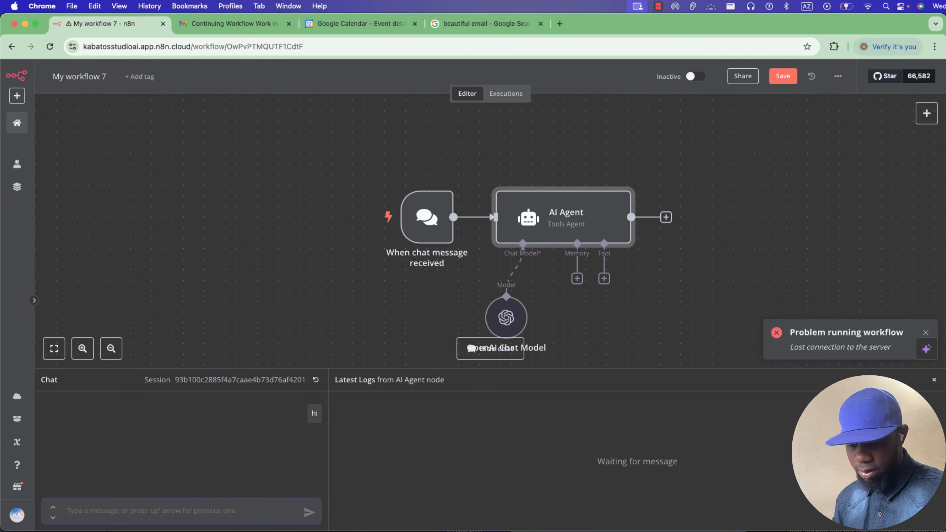
{"action": "type", "text": "hi"}
{"action": "key", "text": "Return"}
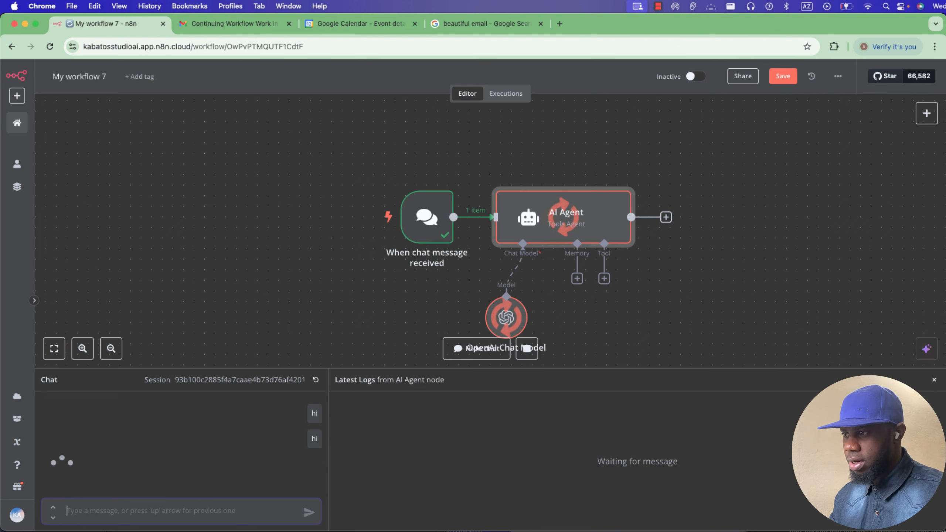
Select all three nodes and move them up-left on the canvas.
{"action": "left_click_drag", "start_coordinate": [690, 322], "coordinate": [393, 184]}
{"action": "left_click_drag", "start_coordinate": [622, 317], "coordinate": [358, 176]}
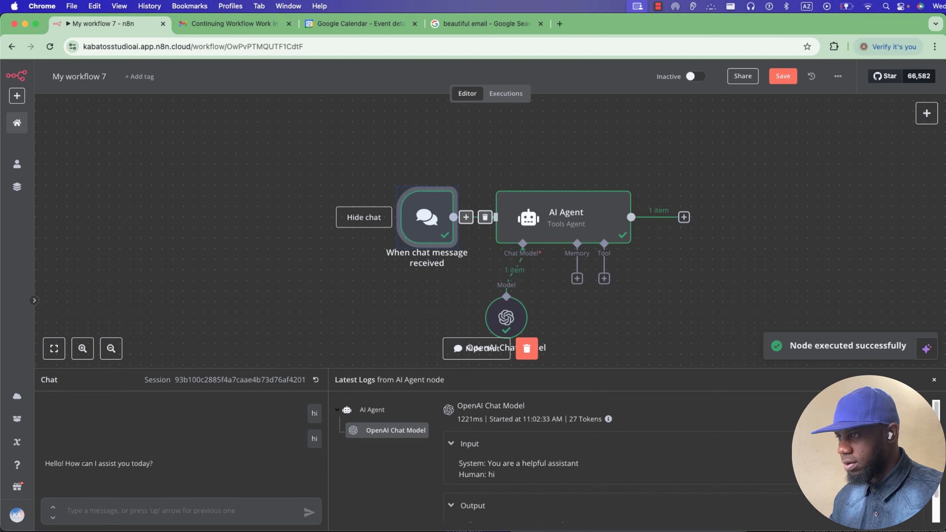
{"action": "left_click_drag", "start_coordinate": [642, 325], "coordinate": [377, 171]}
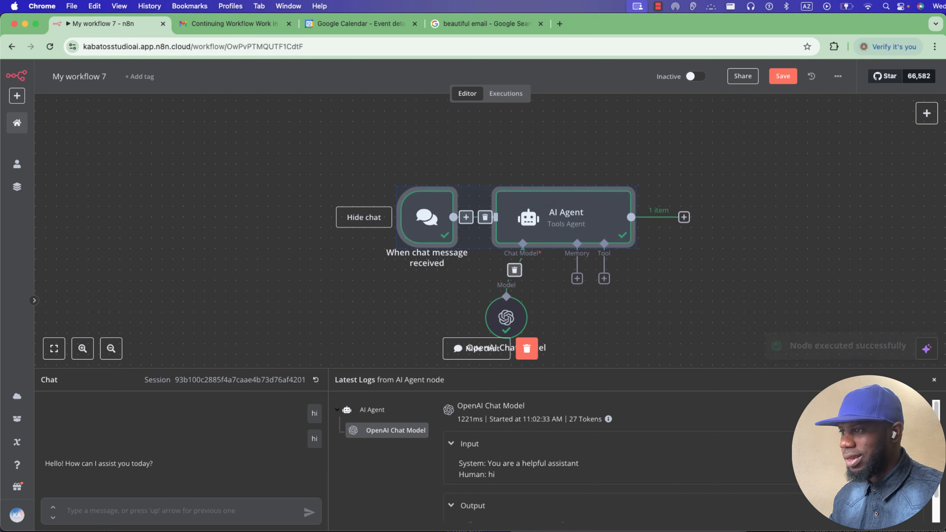
{"action": "left_click_drag", "start_coordinate": [638, 336], "coordinate": [384, 148]}
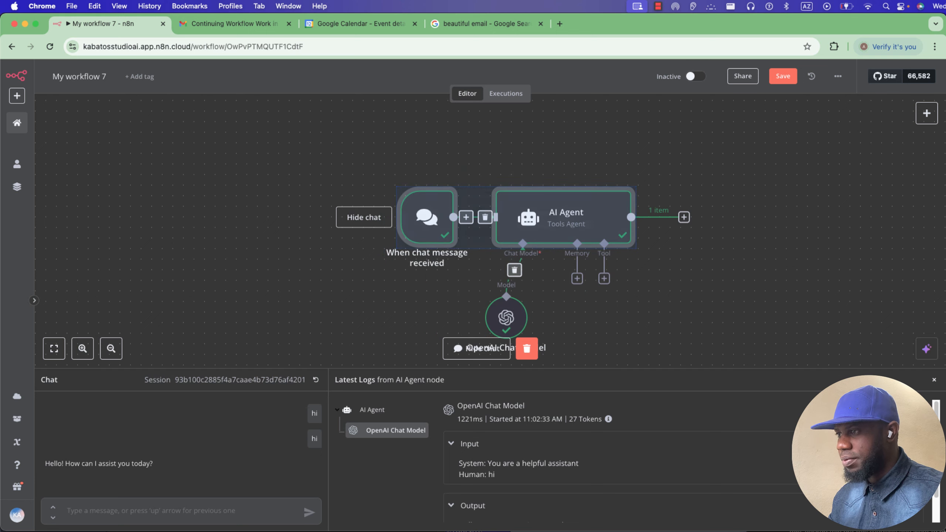
{"action": "left_click_drag", "start_coordinate": [329, 139], "coordinate": [641, 367]}
{"action": "left_click_drag", "start_coordinate": [552, 244], "coordinate": [467, 202]}
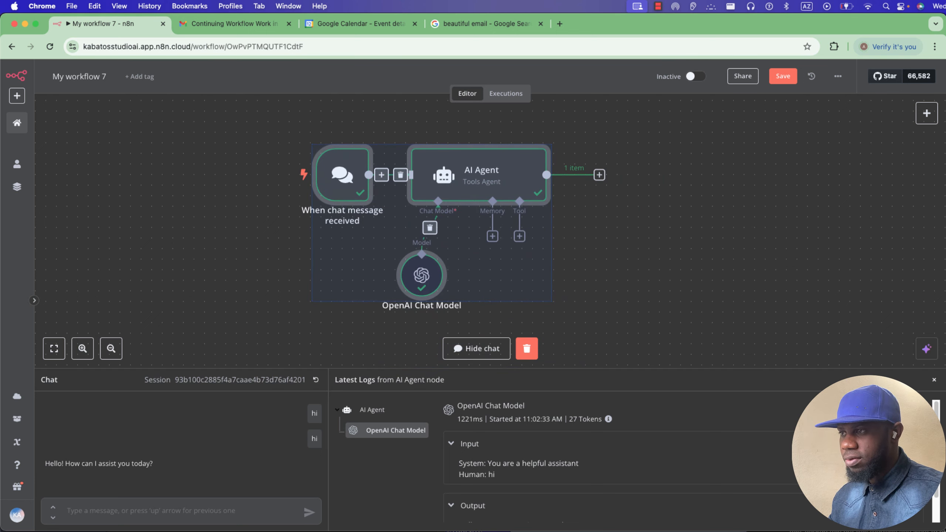
{"action": "key", "text": "Escape"}
Open chatgpt.com in a new tab, then return to the My workflow 7 tab.
{"action": "key", "text": "super+t"}
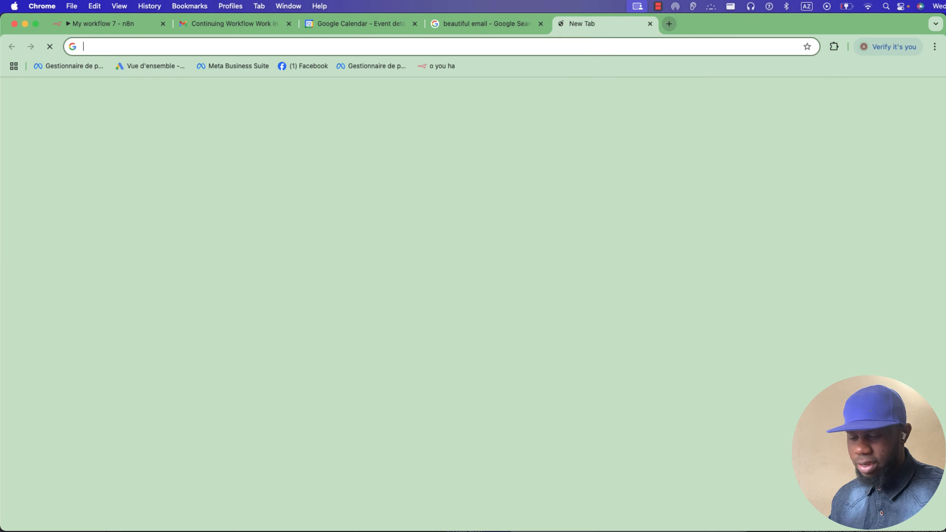
{"action": "type", "text": "chat"}
{"action": "key", "text": "Return"}
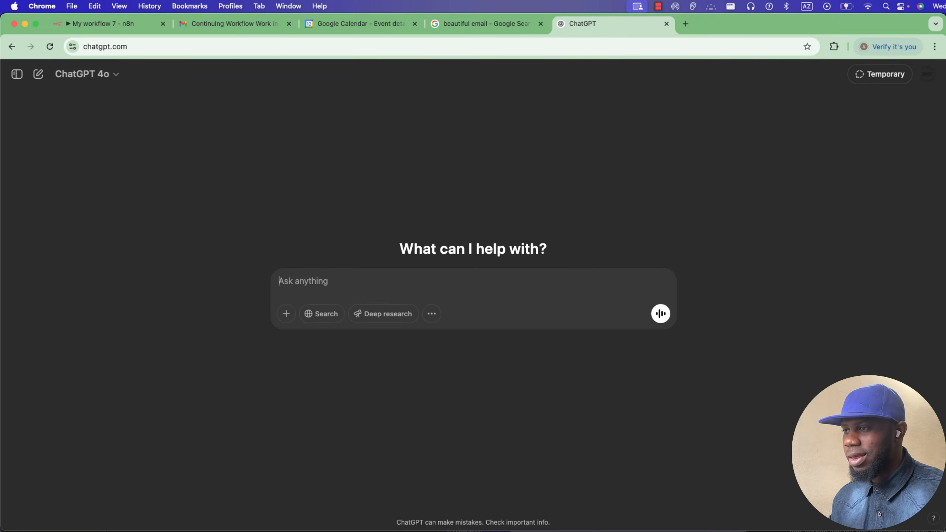
{"action": "left_click", "coordinate": [108, 24]}
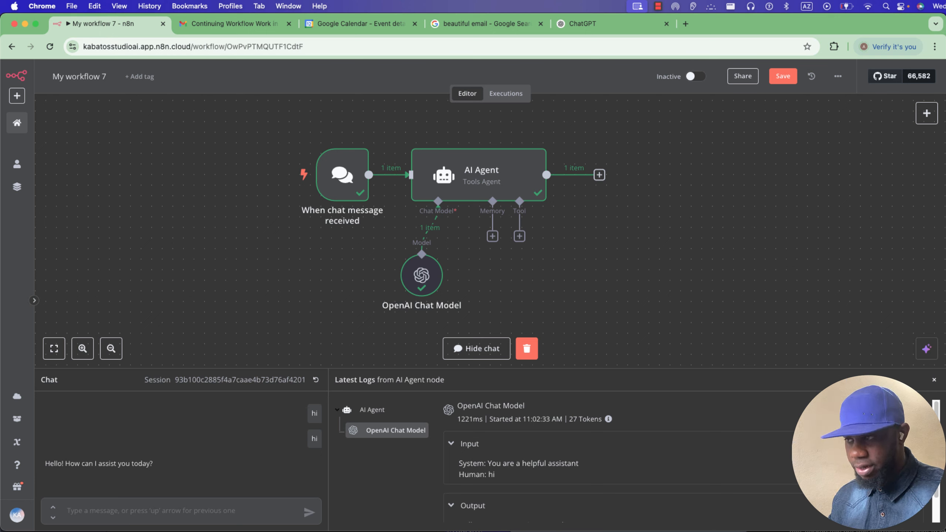
Add a Gmail Tool whose To, Subject and Message the model fills in.
{"action": "left_click", "coordinate": [519, 236]}
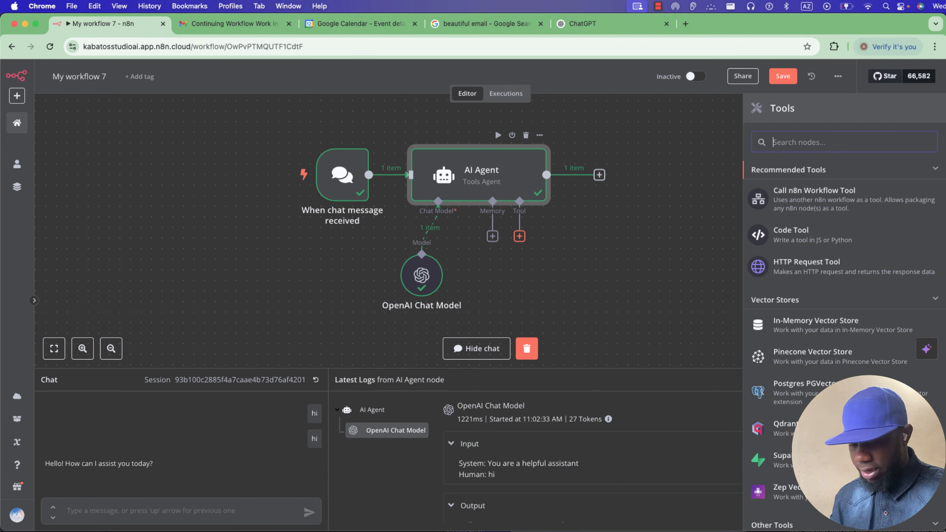
{"action": "type", "text": "gmail"}
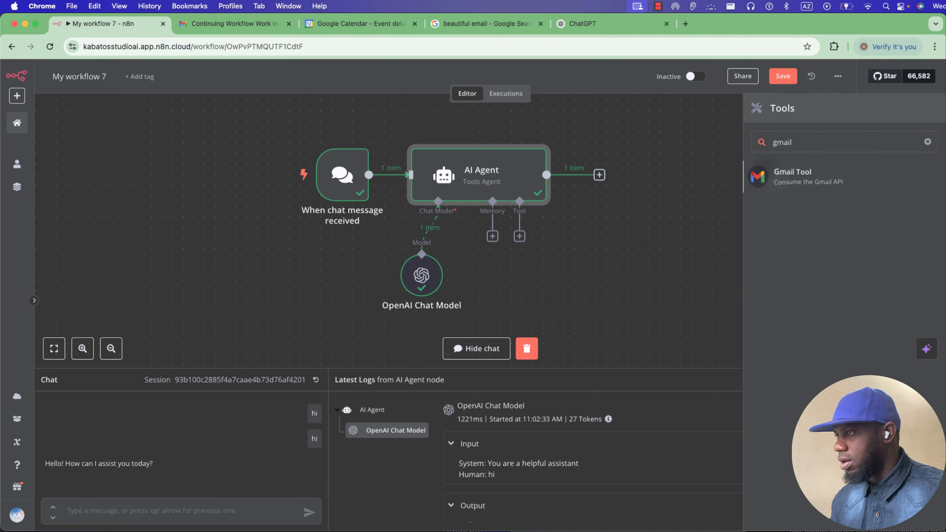
{"action": "key", "text": "Return"}
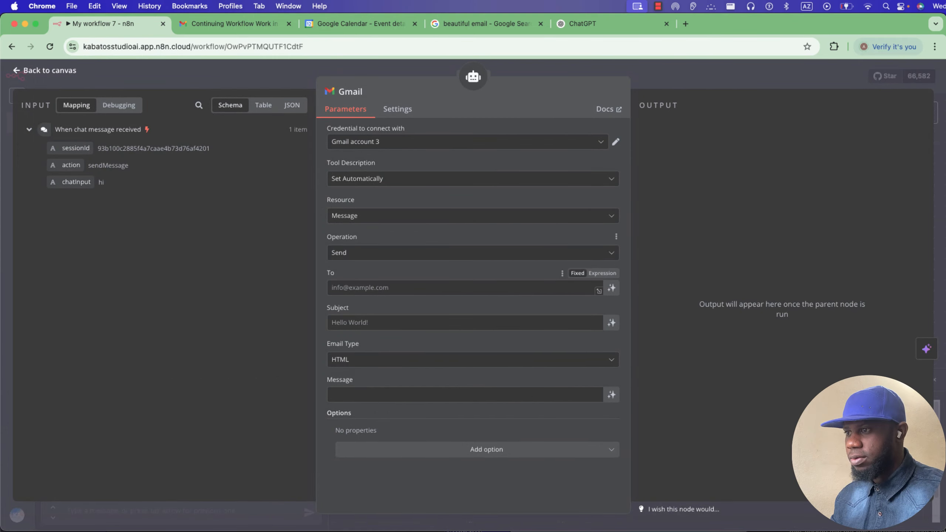
{"action": "left_click", "coordinate": [611, 287]}
{"action": "left_click", "coordinate": [611, 337]}
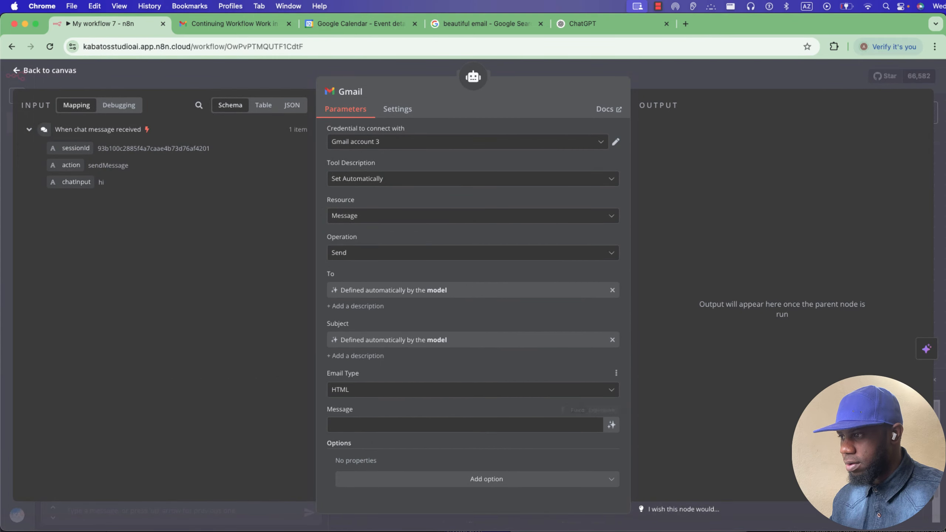
{"action": "left_click", "coordinate": [611, 424]}
{"action": "key", "text": "Escape"}
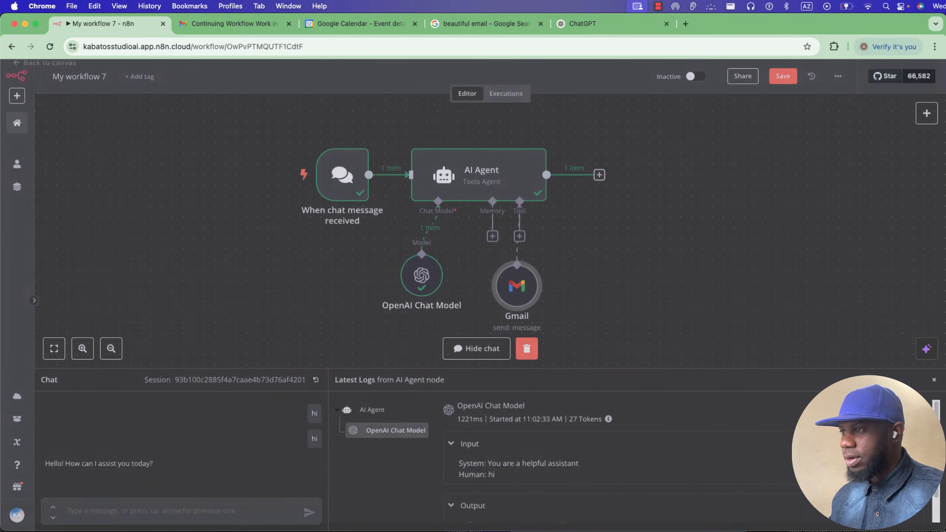
Add a System Message option to the AI Agent.
{"action": "double_click", "coordinate": [481, 175]}
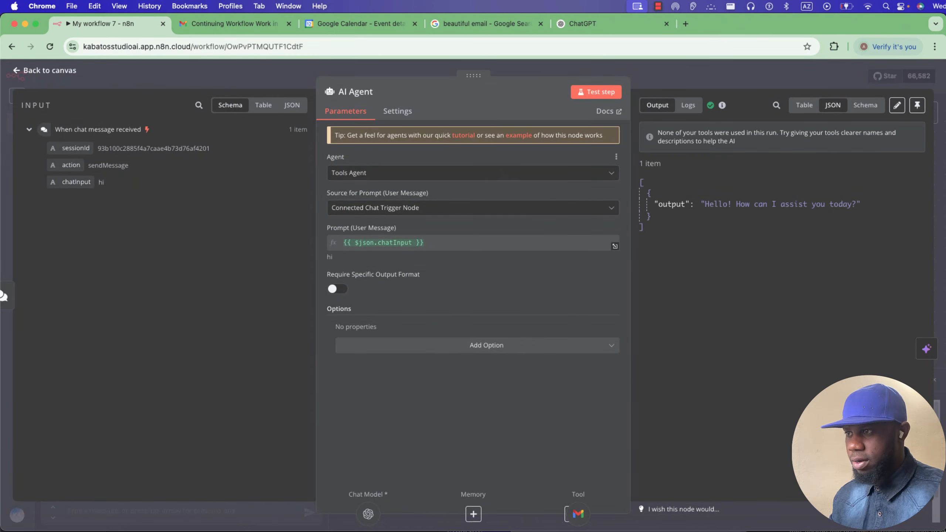
{"action": "left_click", "coordinate": [486, 345]}
{"action": "left_click", "coordinate": [375, 372]}
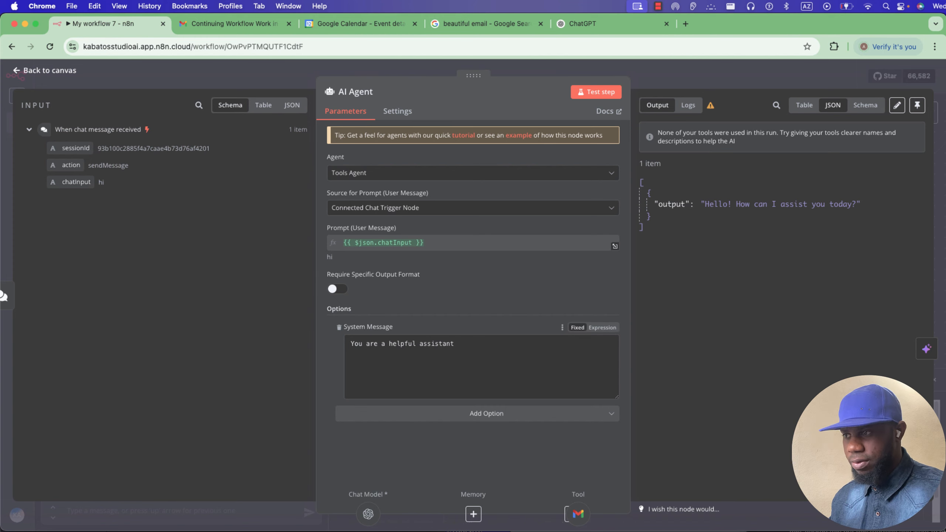
{"action": "key", "text": "Escape"}
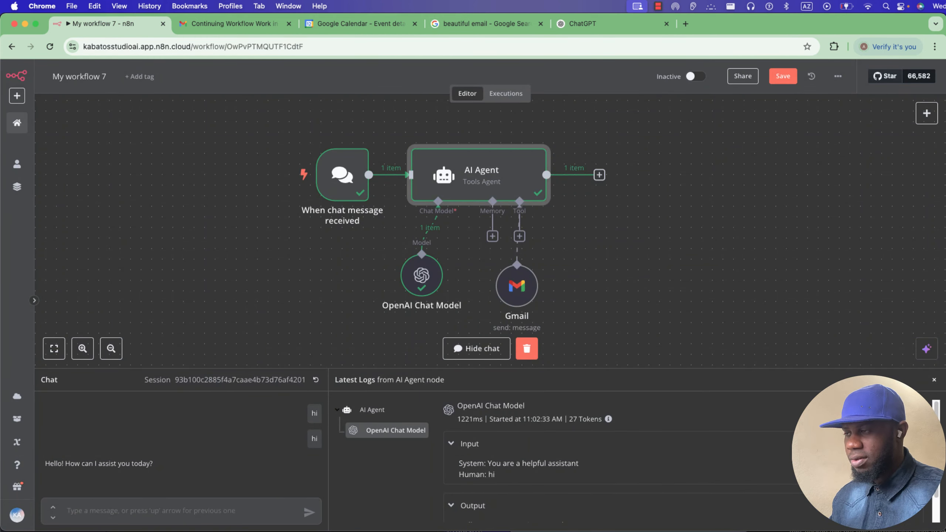
Move the agent group right and the chat trigger further left.
{"action": "left_click_drag", "start_coordinate": [399, 130], "coordinate": [587, 318]}
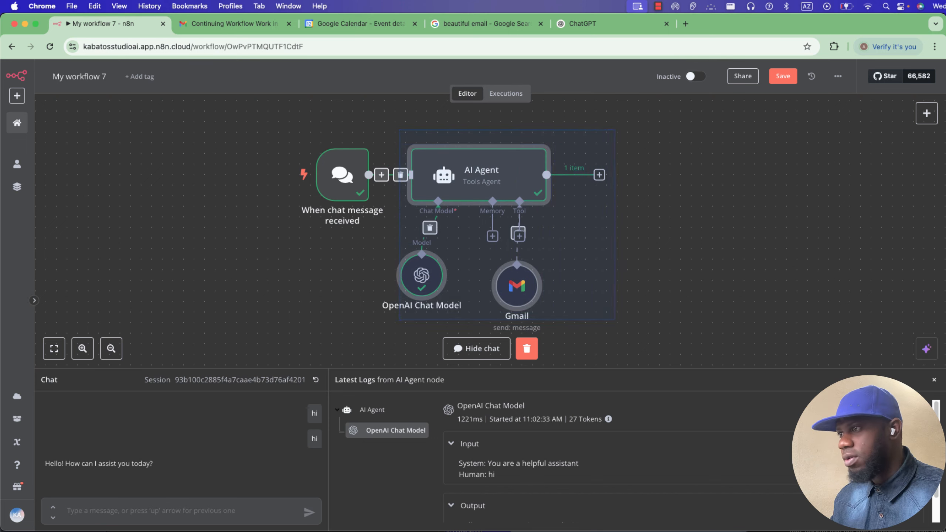
{"action": "left_click_drag", "start_coordinate": [486, 188], "coordinate": [645, 188]}
{"action": "left_click_drag", "start_coordinate": [342, 175], "coordinate": [236, 175]}
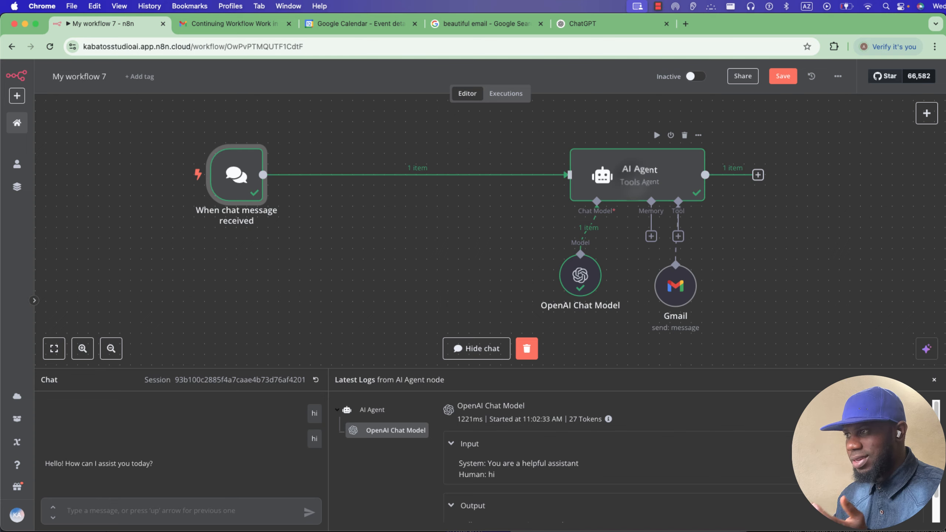
{"action": "double_click", "coordinate": [635, 183]}
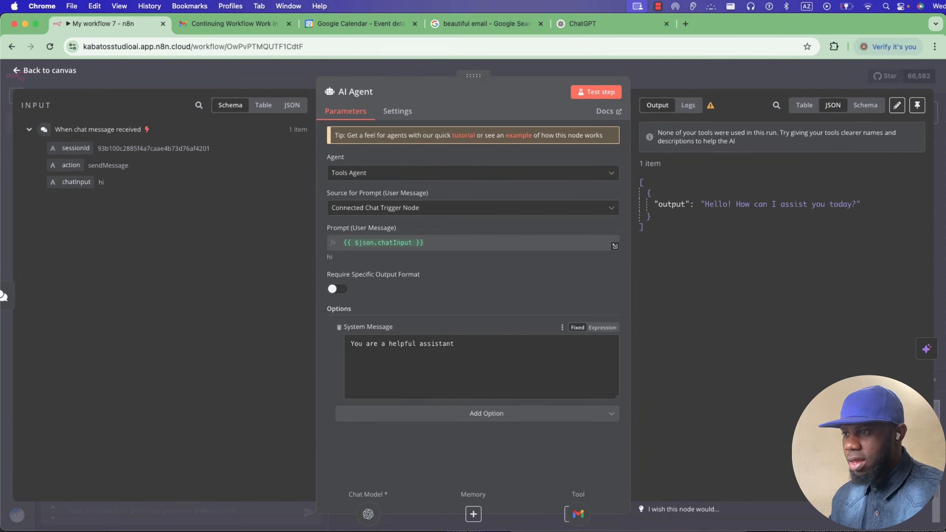
{"action": "key", "text": "Escape"}
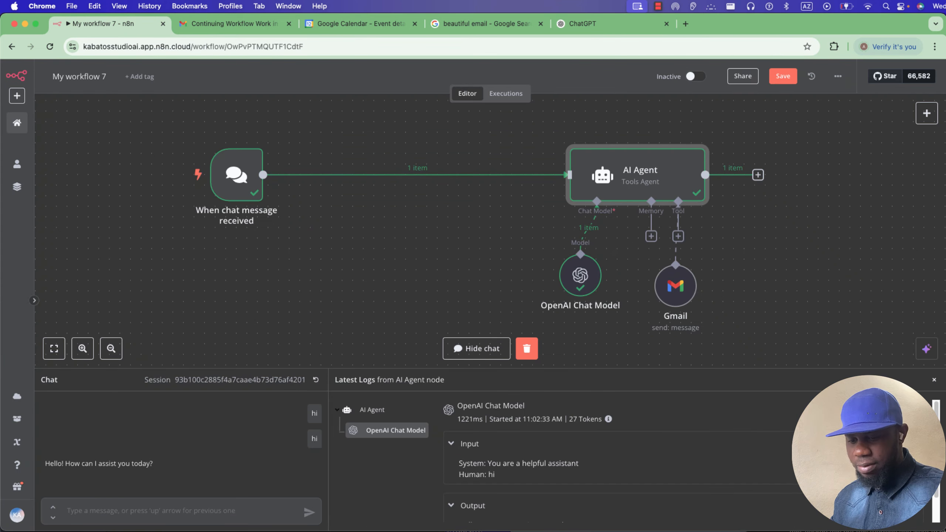
Screenshot the agent, model and Gmail area and paste it into ChatGPT.
{"action": "left_click_drag", "start_coordinate": [467, 91], "coordinate": [688, 323]}
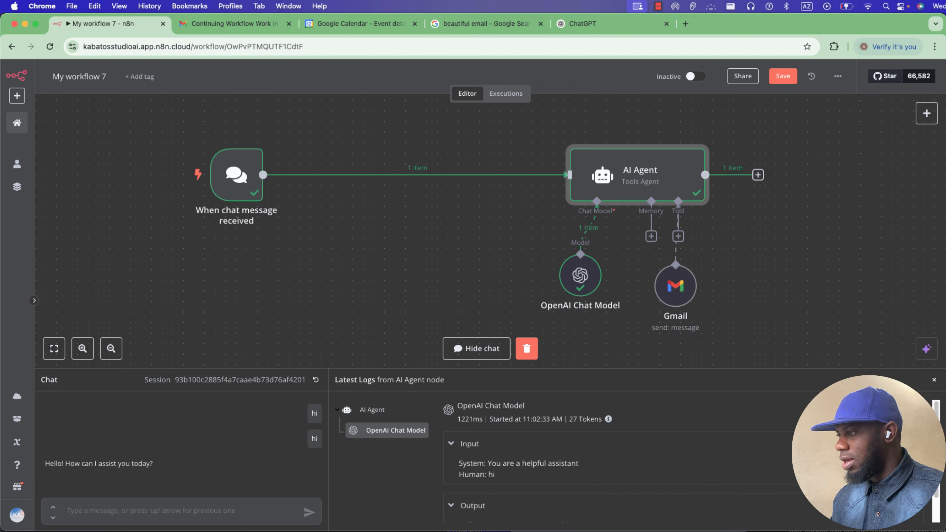
{"action": "left_click", "coordinate": [890, 481]}
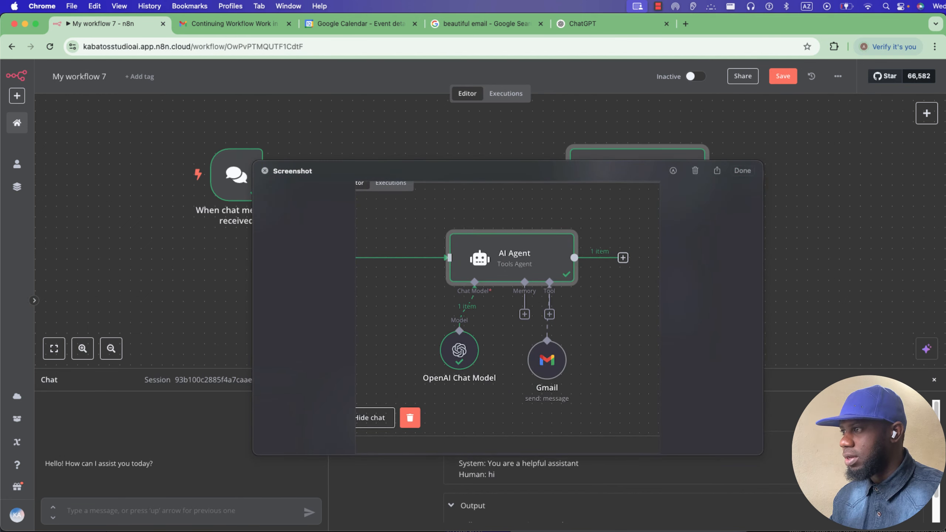
{"action": "key", "text": "Escape"}
{"action": "left_click", "coordinate": [596, 25]}
{"action": "key", "text": "super+v"}
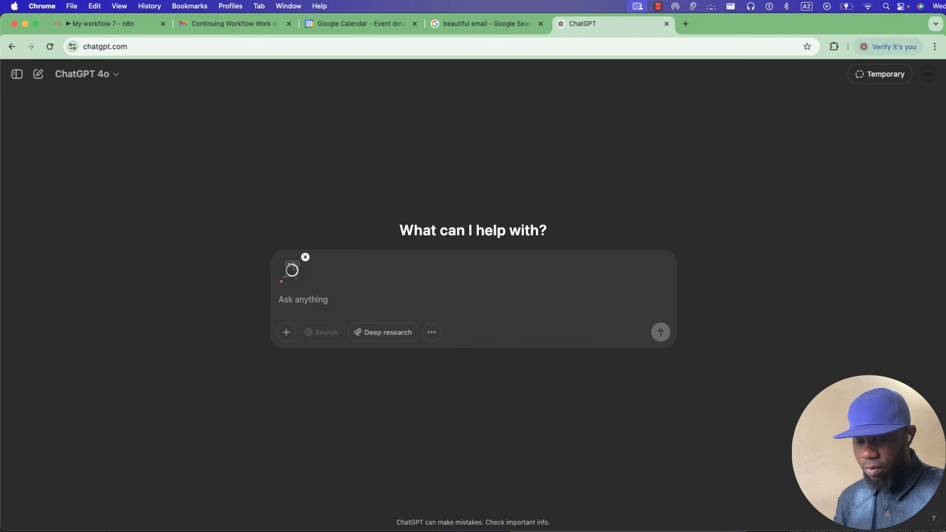
Start typing 'wr' in the ChatGPT prompt, then return to the n8n workflow.
{"action": "type", "text": "write"}
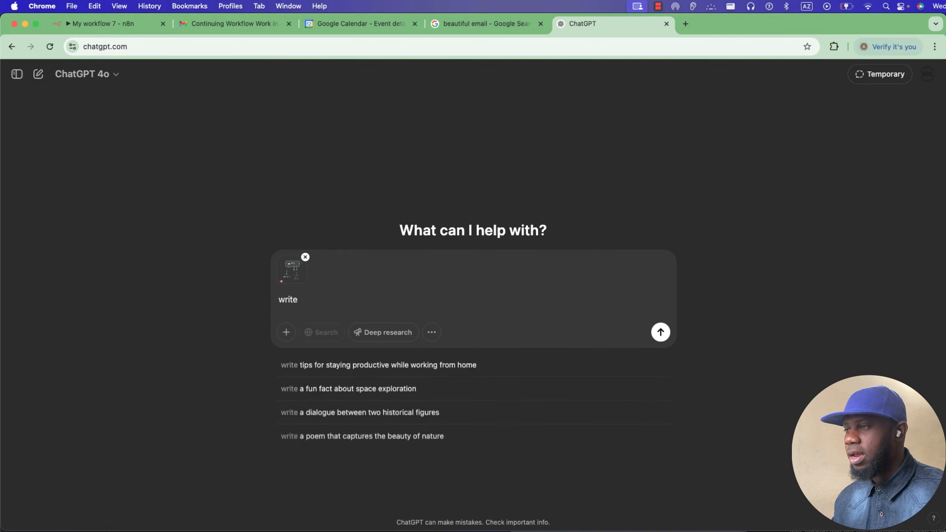
{"action": "left_click", "coordinate": [108, 24]}
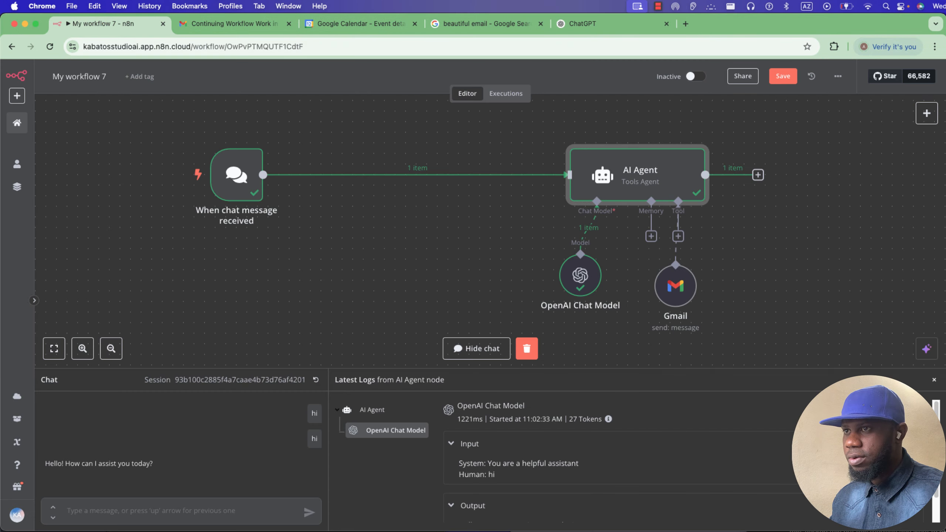
Insert a new AI Agent node between the chat trigger and the AI Agent.
{"action": "double_click", "coordinate": [640, 174]}
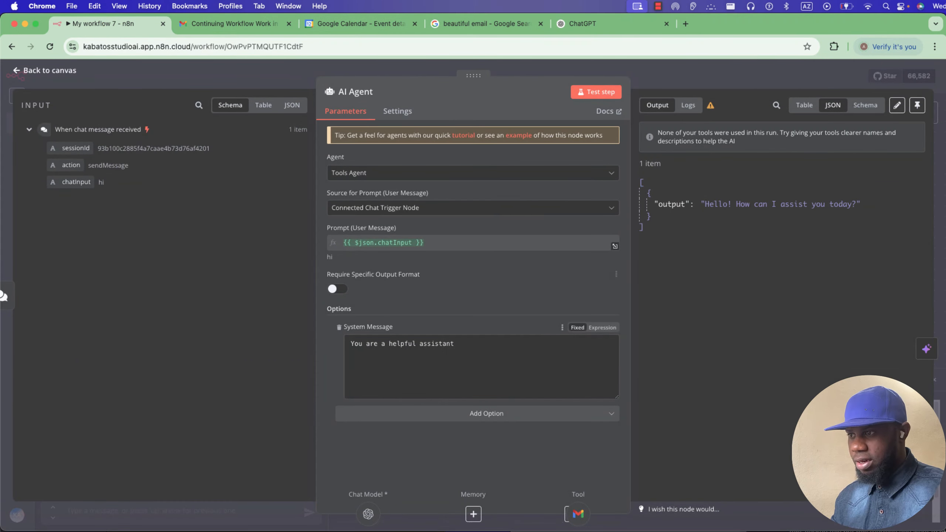
{"action": "key", "text": "Escape"}
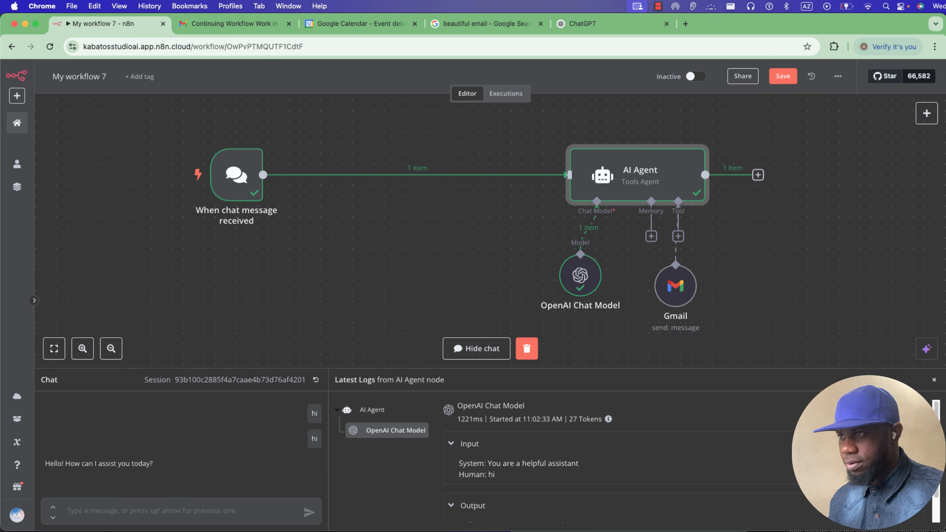
{"action": "left_click", "coordinate": [408, 175]}
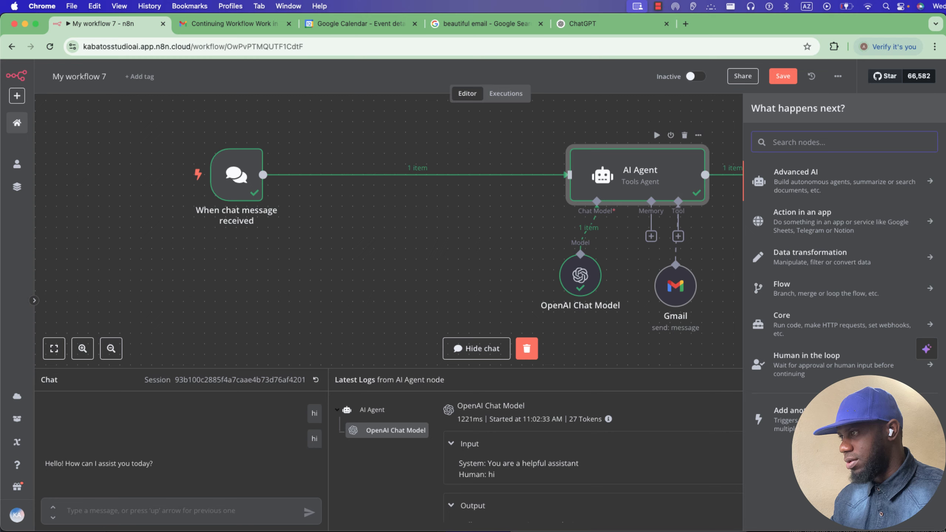
{"action": "left_click", "coordinate": [760, 181]}
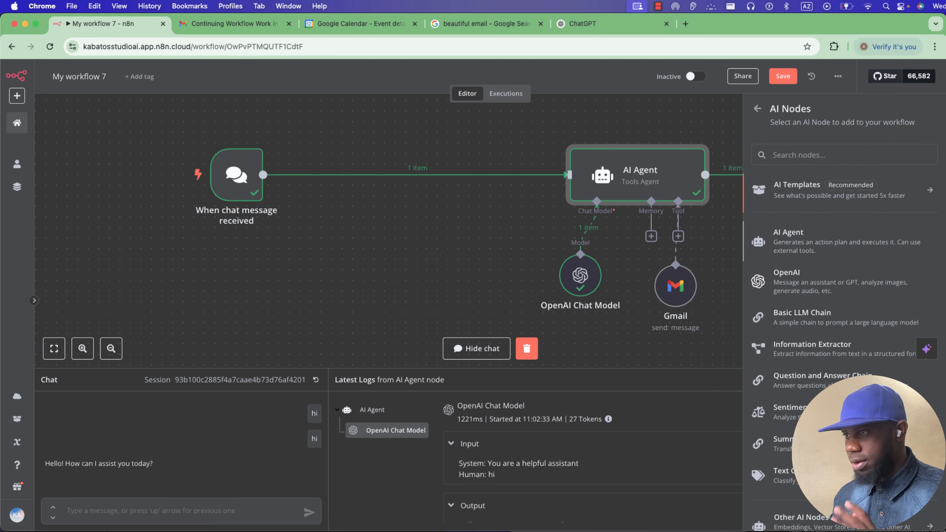
{"action": "left_click", "coordinate": [788, 237]}
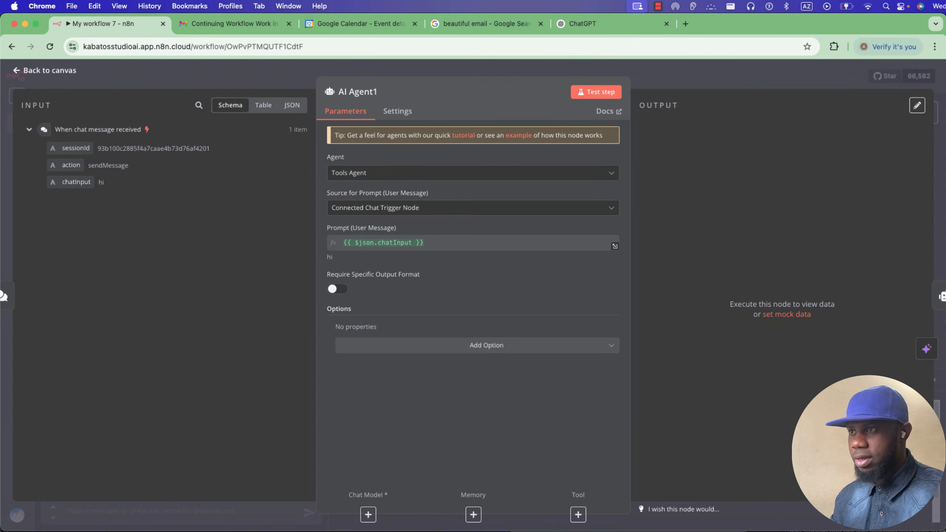
{"action": "key", "text": "Escape"}
Give AI Agent1 a DeepSeek Chat Model and start a new DeepSeek credential.
{"action": "left_click", "coordinate": [353, 236]}
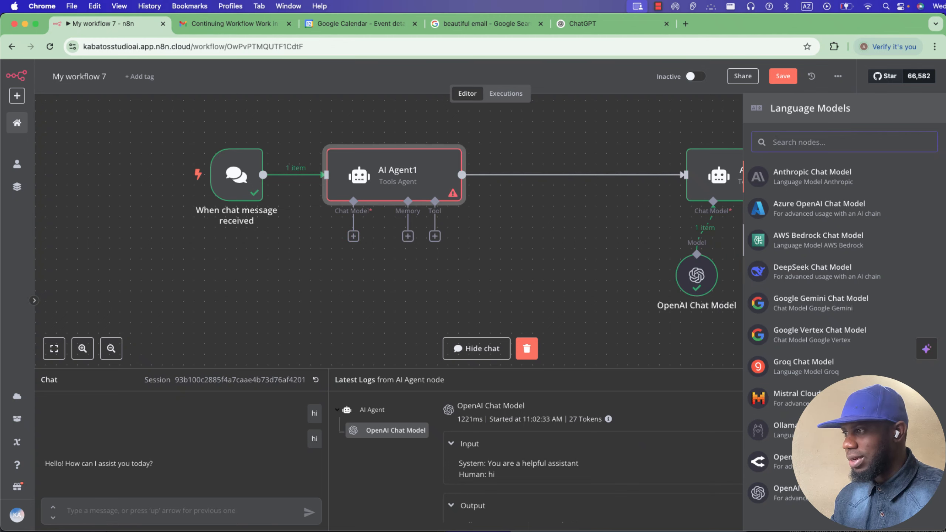
{"action": "left_click", "coordinate": [791, 267]}
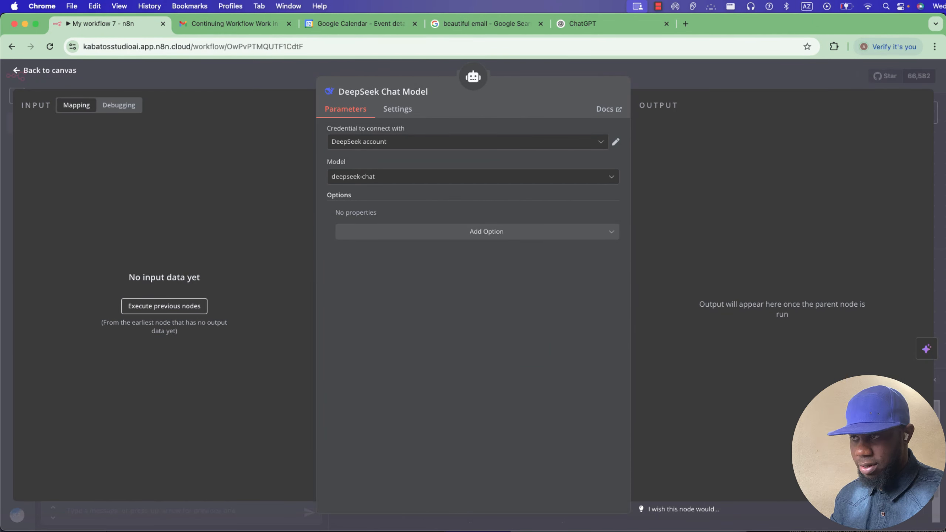
{"action": "left_click", "coordinate": [596, 142]}
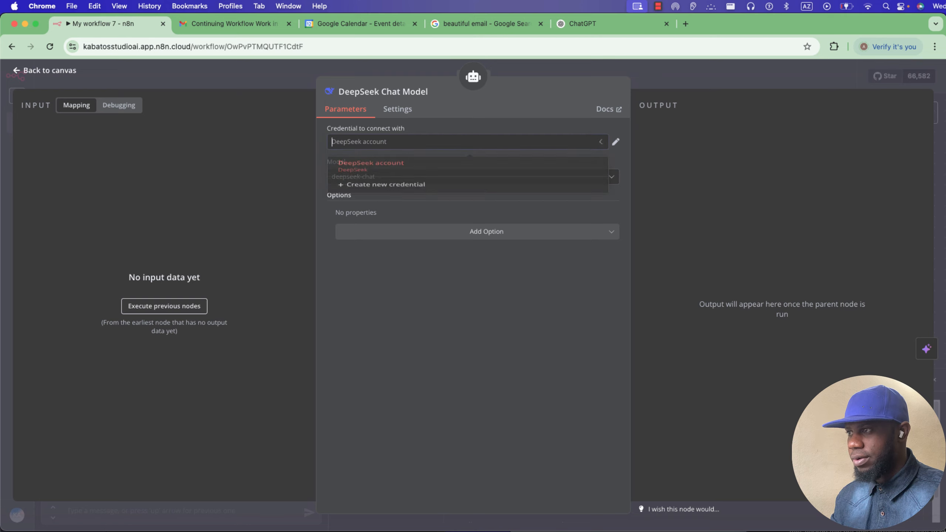
{"action": "left_click", "coordinate": [387, 195]}
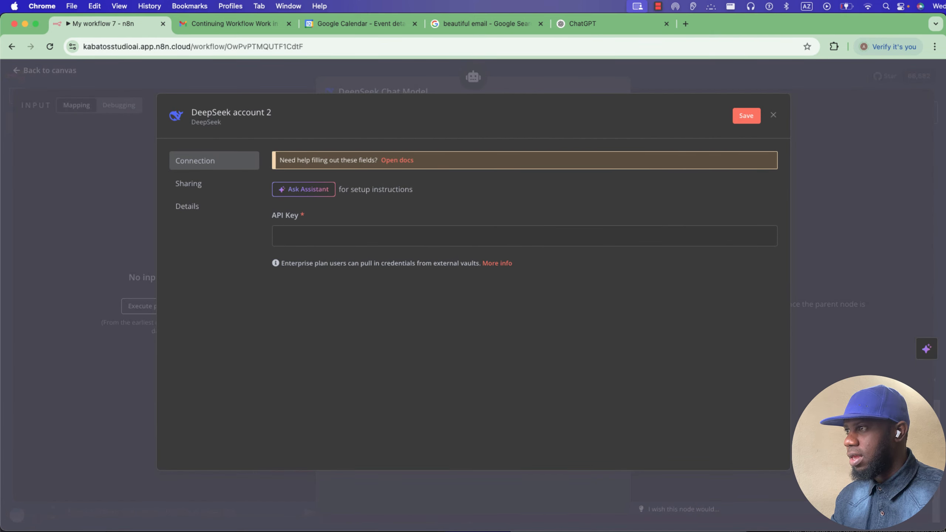
{"action": "key", "text": "super+t"}
On the DeepSeek API platform, top up $2 of credit by card.
{"action": "type", "text": "dee"}
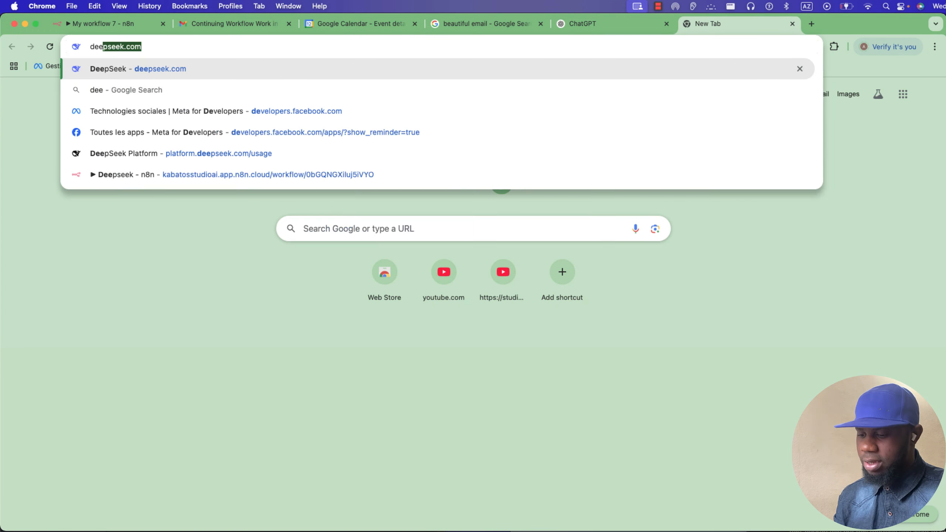
{"action": "key", "text": "Return"}
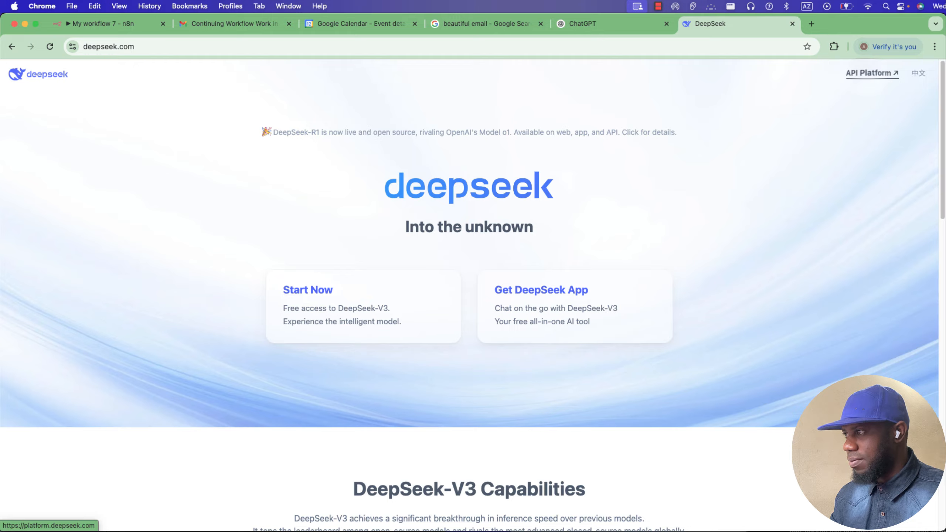
{"action": "left_click", "coordinate": [871, 74]}
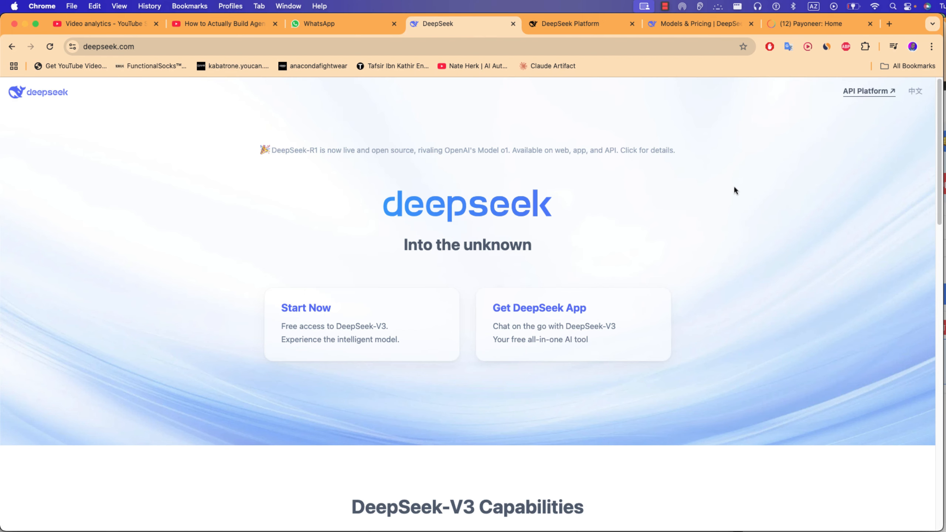
{"action": "left_click", "coordinate": [854, 92]}
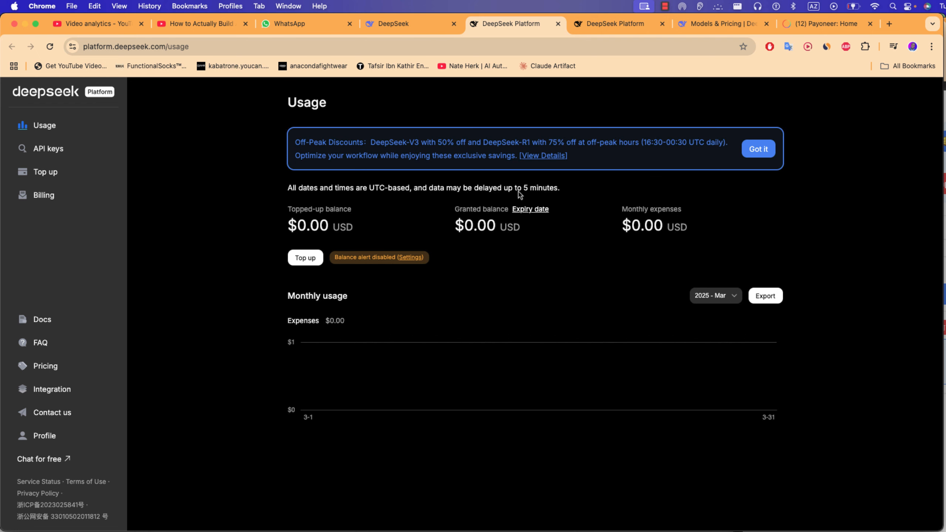
{"action": "left_click", "coordinate": [321, 263]}
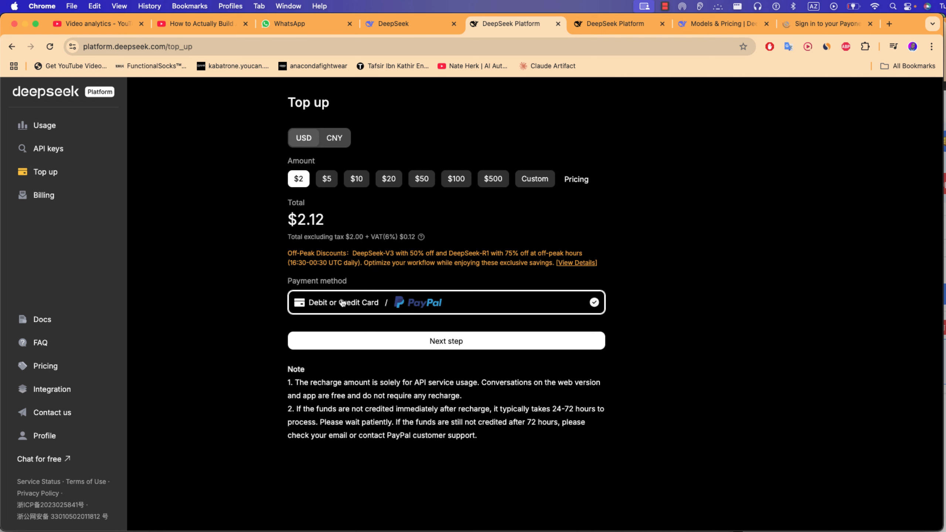
{"action": "left_click", "coordinate": [372, 341]}
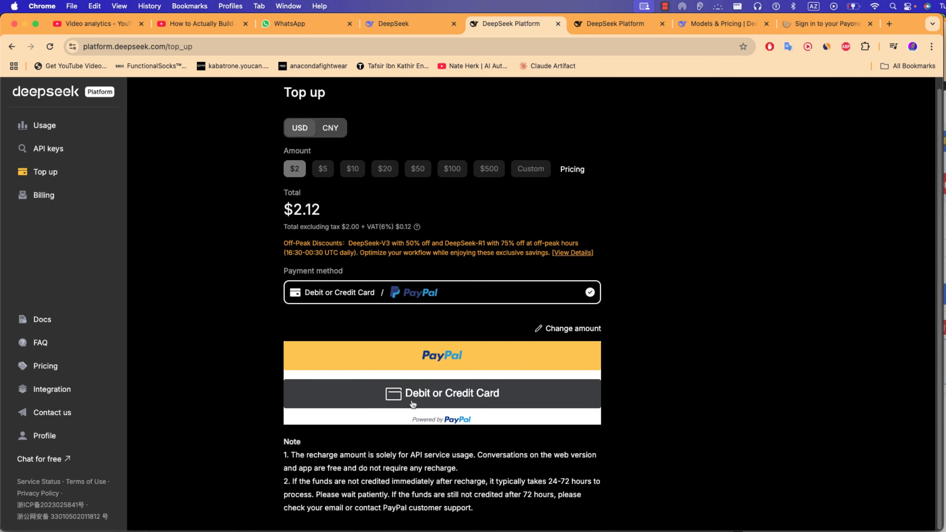
{"action": "left_click", "coordinate": [412, 395]}
{"action": "scroll", "coordinate": [414, 395], "scroll_direction": "down", "scroll_amount": 5}
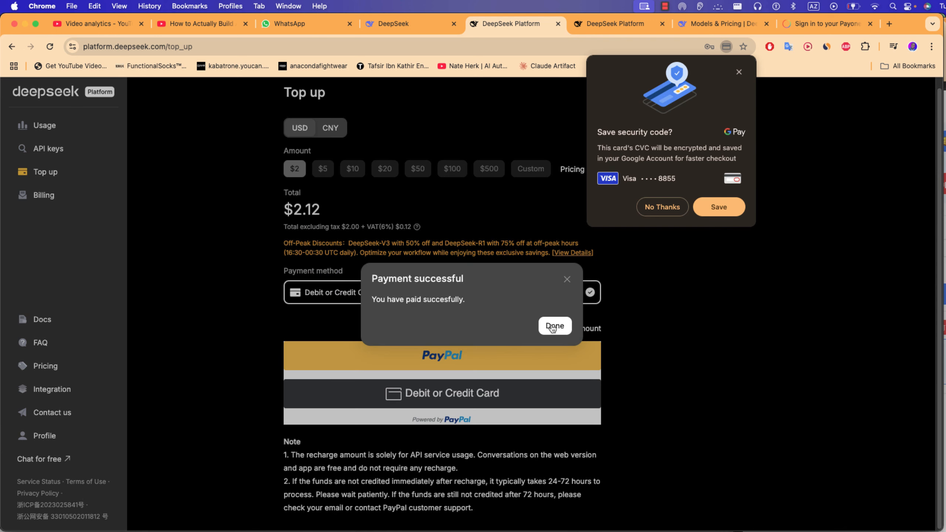
{"action": "left_click", "coordinate": [739, 72]}
{"action": "left_click", "coordinate": [555, 326]}
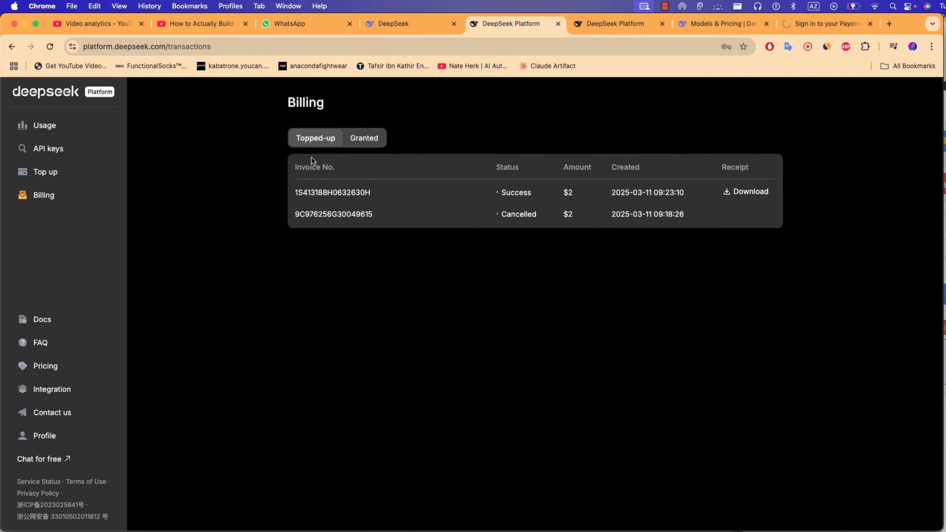
Create a new DeepSeek API key named 'Beone APi'.
{"action": "left_click", "coordinate": [48, 148]}
{"action": "left_click", "coordinate": [327, 253]}
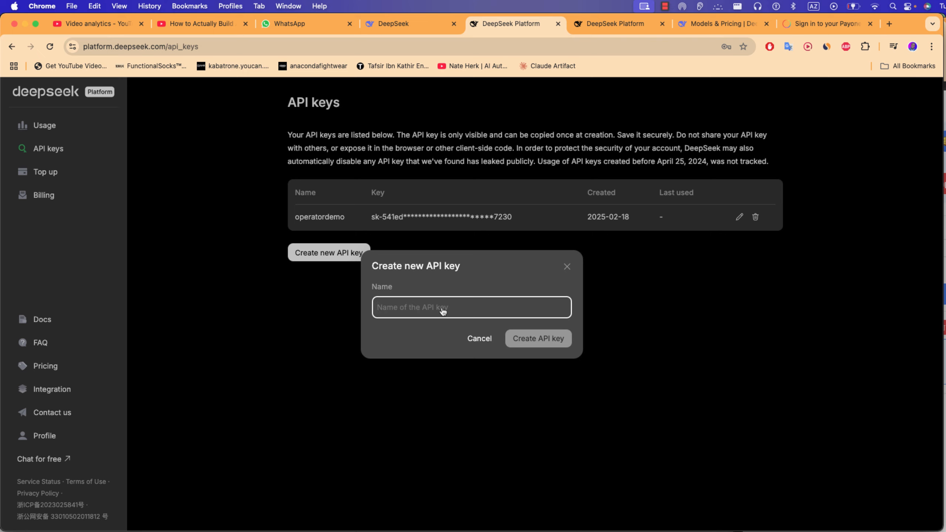
{"action": "type", "text": "Beone"}
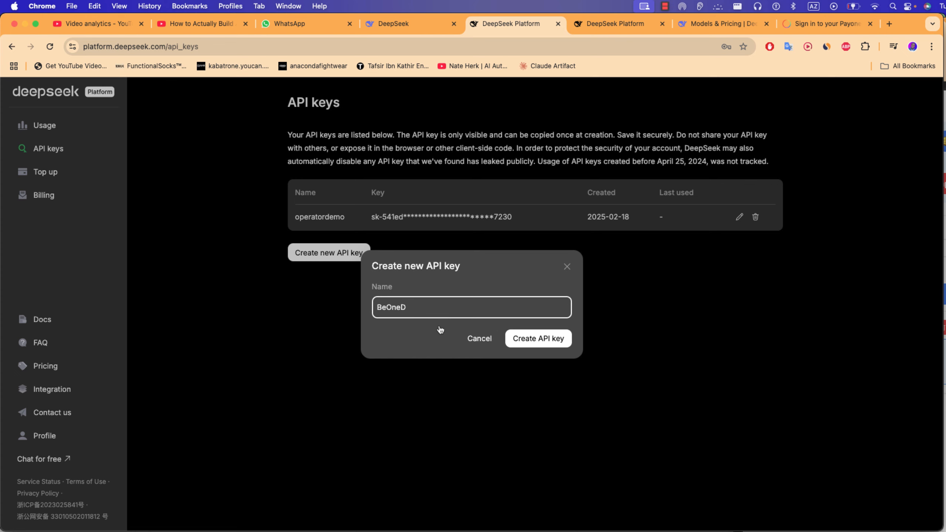
{"action": "type", "text": " APi"}
{"action": "left_click", "coordinate": [526, 339]}
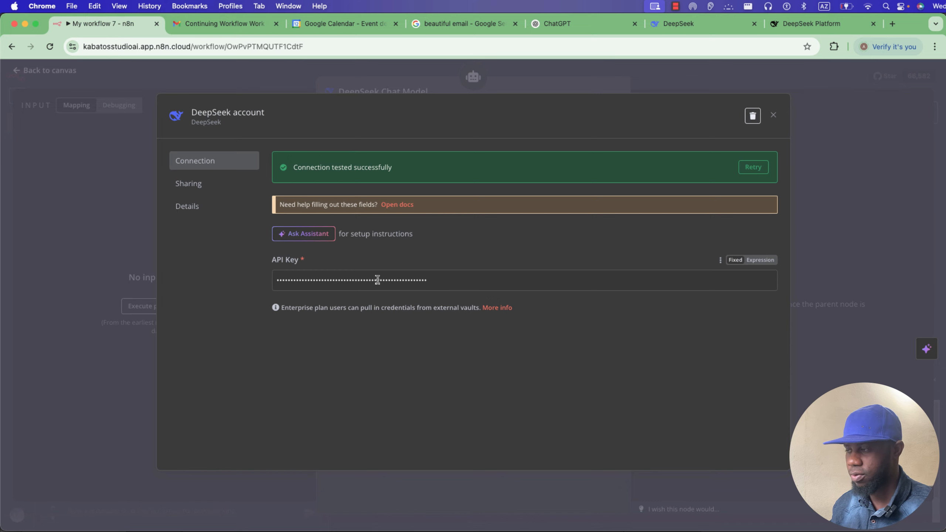
Keep deepseek-chat as the model after reviewing options, then view DeepSeek's Models & Pricing page.
{"action": "left_click", "coordinate": [773, 116]}
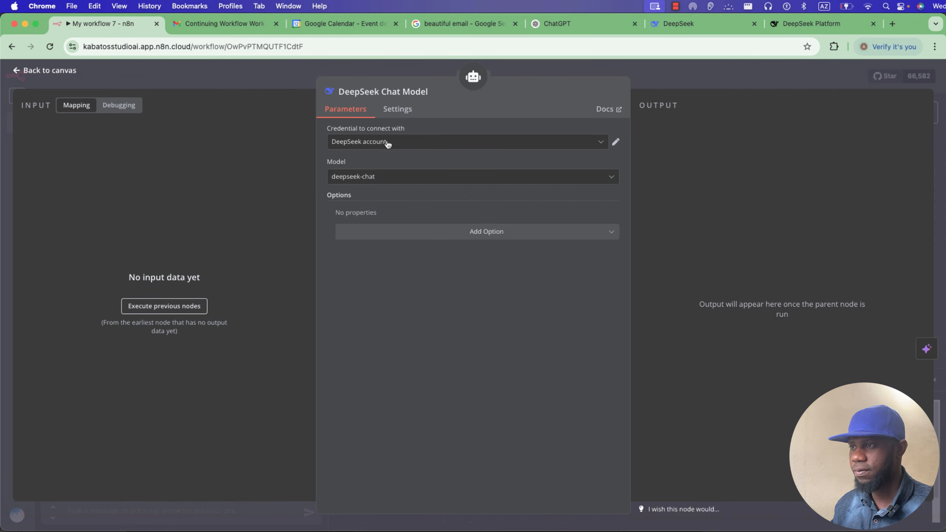
{"action": "left_click", "coordinate": [400, 176]}
{"action": "left_click", "coordinate": [408, 204]}
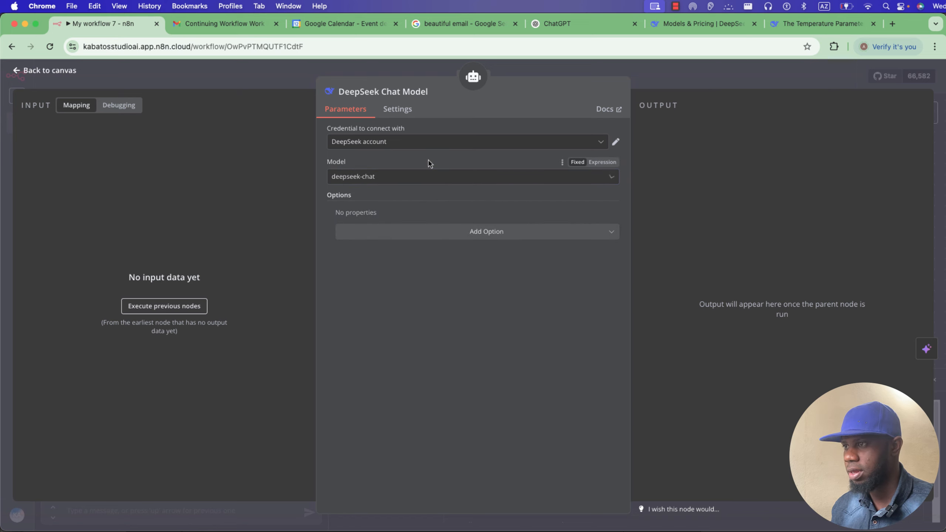
{"action": "left_click", "coordinate": [408, 178]}
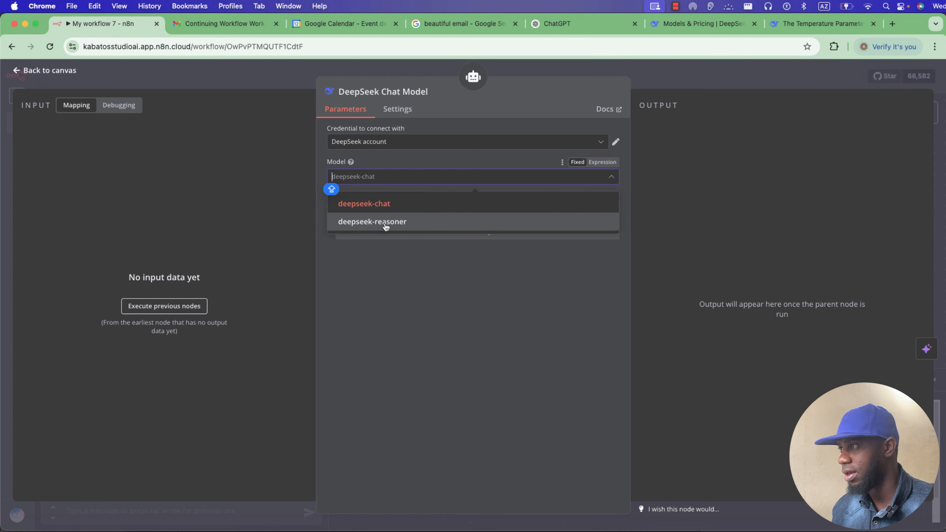
{"action": "left_click", "coordinate": [698, 24]}
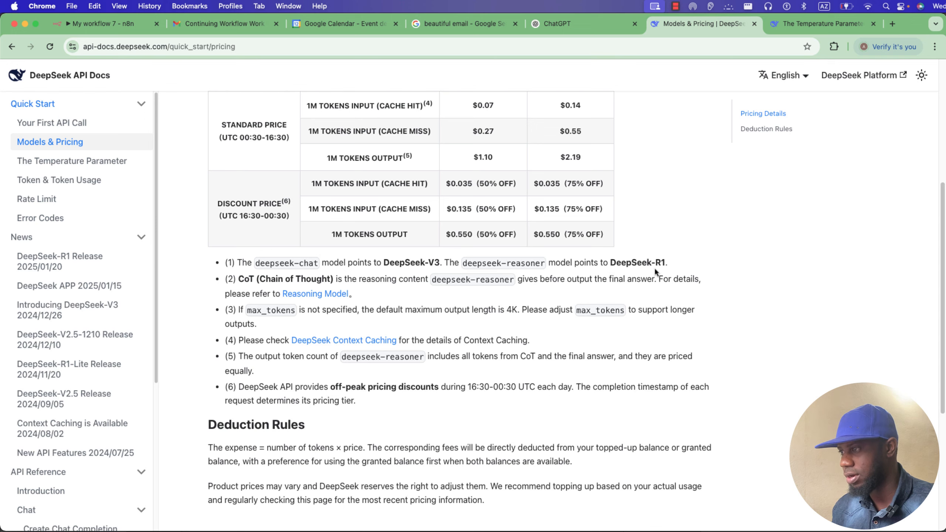
Compare ChatGPT's model list with DeepSeek's pricing and temperature documentation.
{"action": "left_click", "coordinate": [579, 24]}
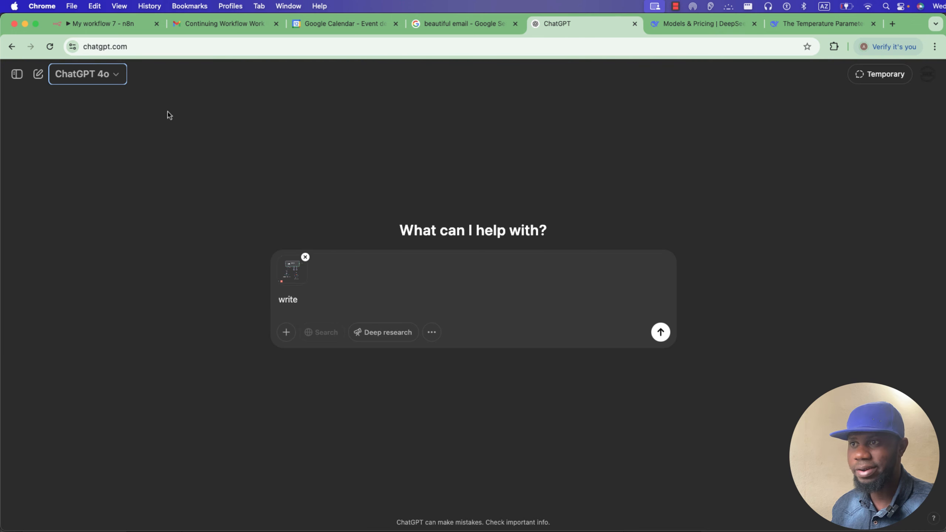
{"action": "left_click", "coordinate": [114, 79]}
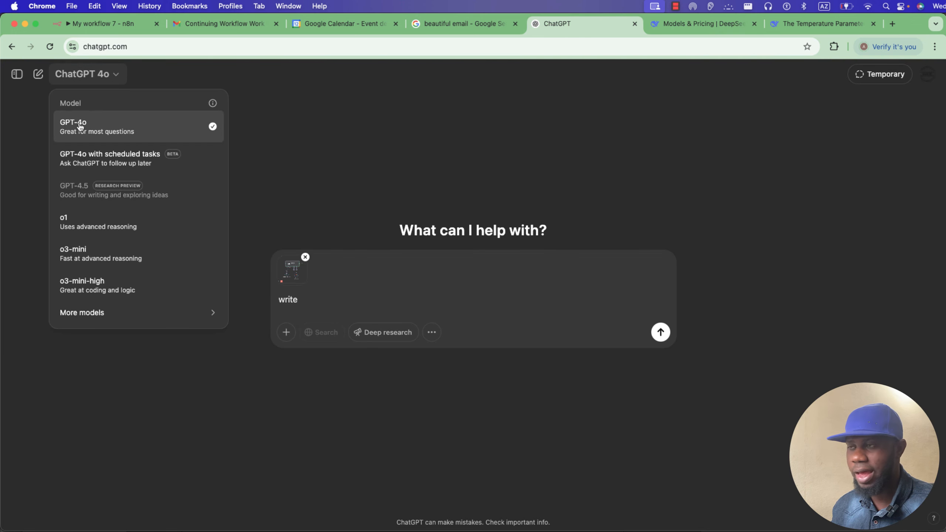
{"action": "left_click", "coordinate": [795, 27]}
{"action": "left_click", "coordinate": [736, 24]}
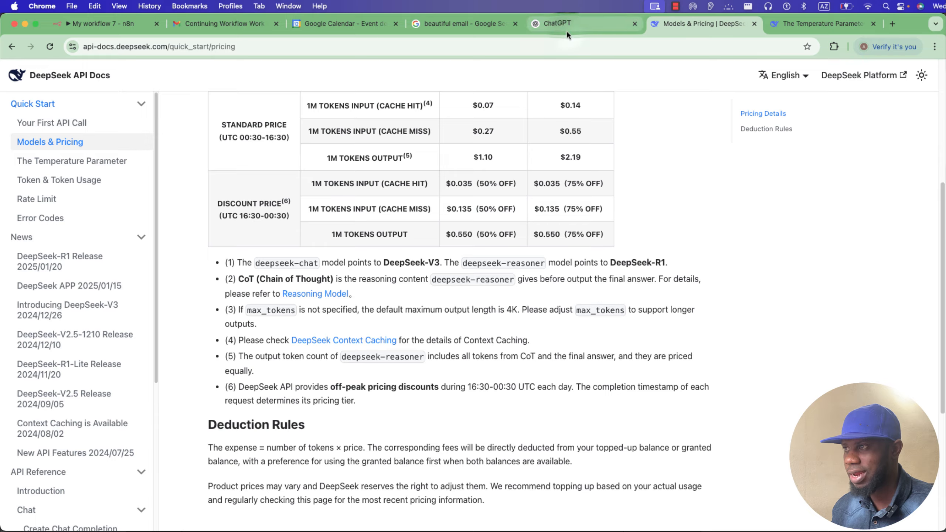
{"action": "left_click", "coordinate": [557, 24]}
{"action": "left_click", "coordinate": [111, 78]}
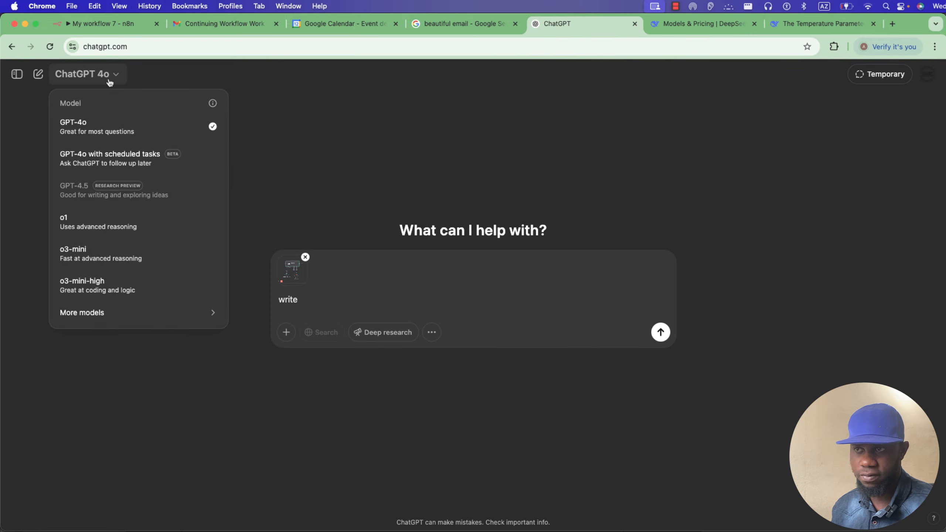
{"action": "left_click", "coordinate": [109, 78]}
Recheck ChatGPT's models against DeepSeek's pricing docs, then return to the n8n DeepSeek Chat Model settings.
{"action": "left_click", "coordinate": [687, 25]}
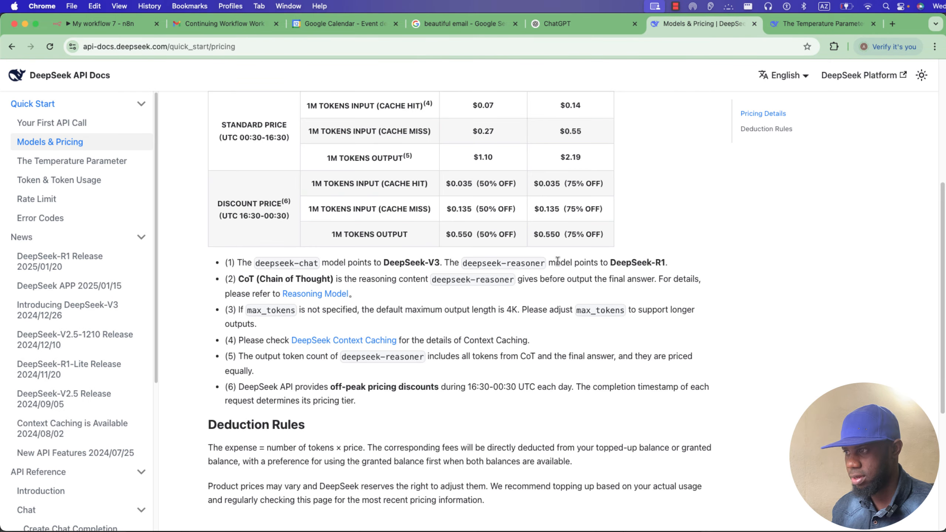
{"action": "left_click", "coordinate": [581, 24]}
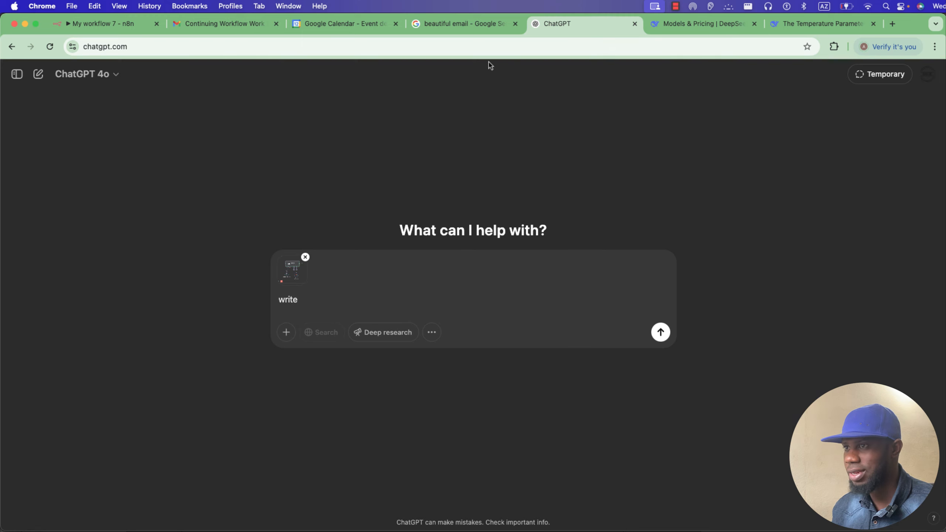
{"action": "left_click", "coordinate": [111, 76]}
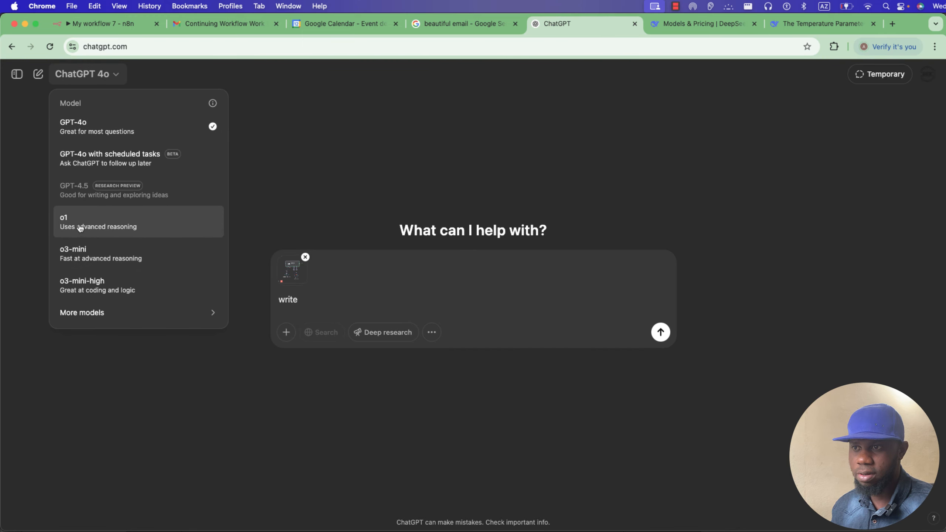
{"action": "mouse_move", "coordinate": [105, 312]}
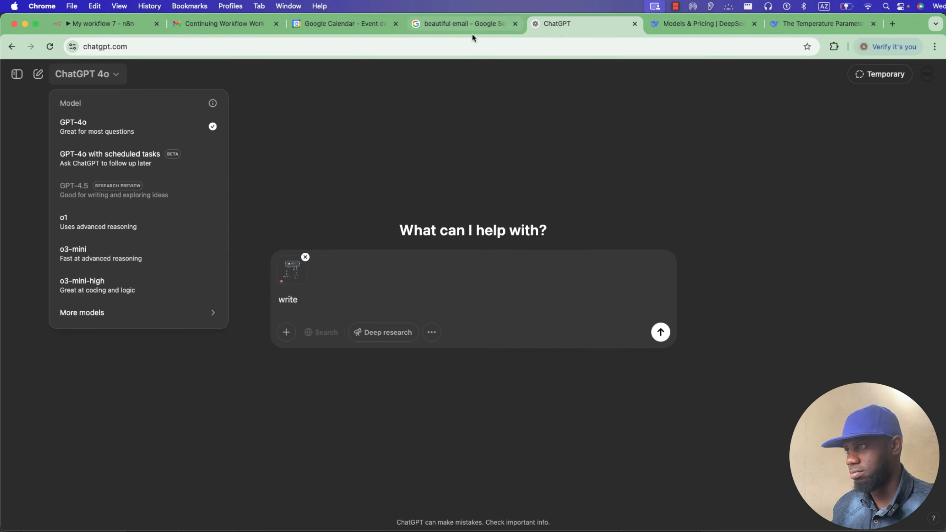
{"action": "left_click", "coordinate": [699, 24]}
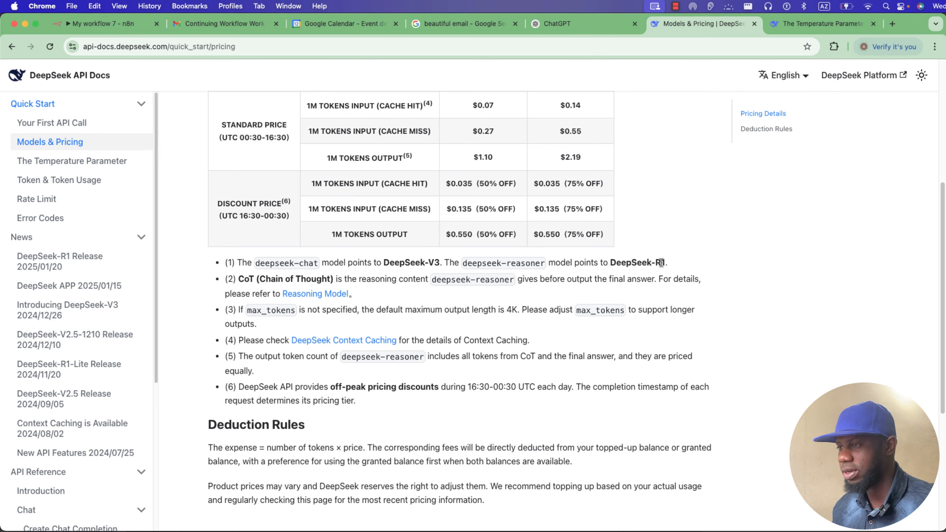
{"action": "left_click", "coordinate": [108, 23]}
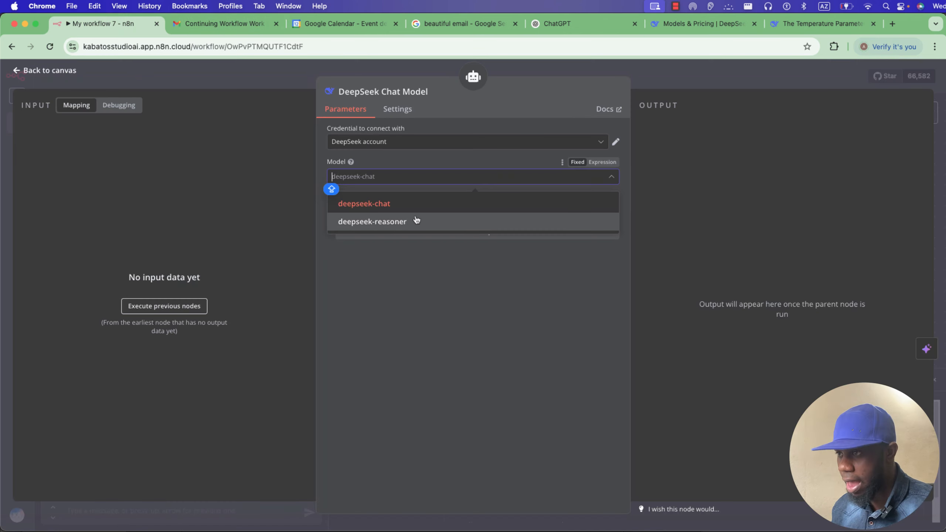
Keep deepseek-chat as the model and add a Sampling Temperature option.
{"action": "left_click", "coordinate": [439, 211]}
{"action": "left_click", "coordinate": [438, 238]}
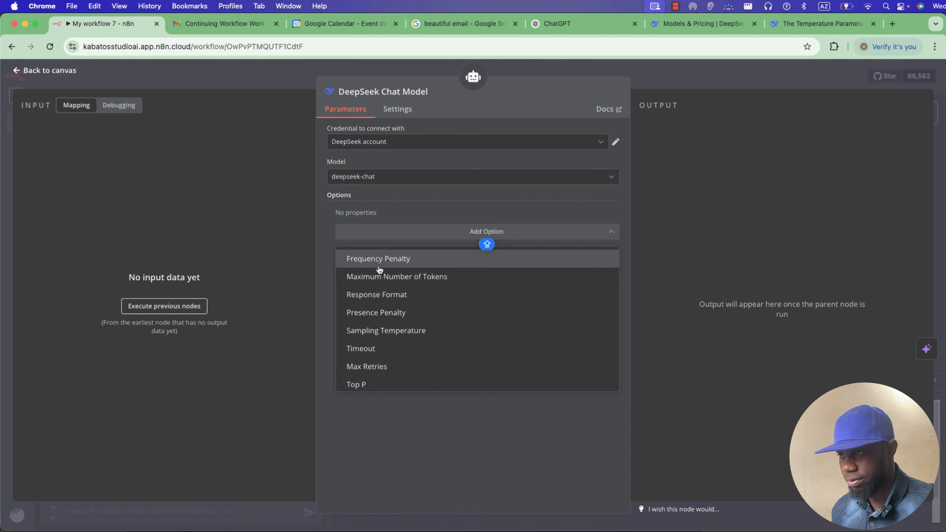
{"action": "left_click", "coordinate": [381, 331]}
{"action": "left_click", "coordinate": [406, 254]}
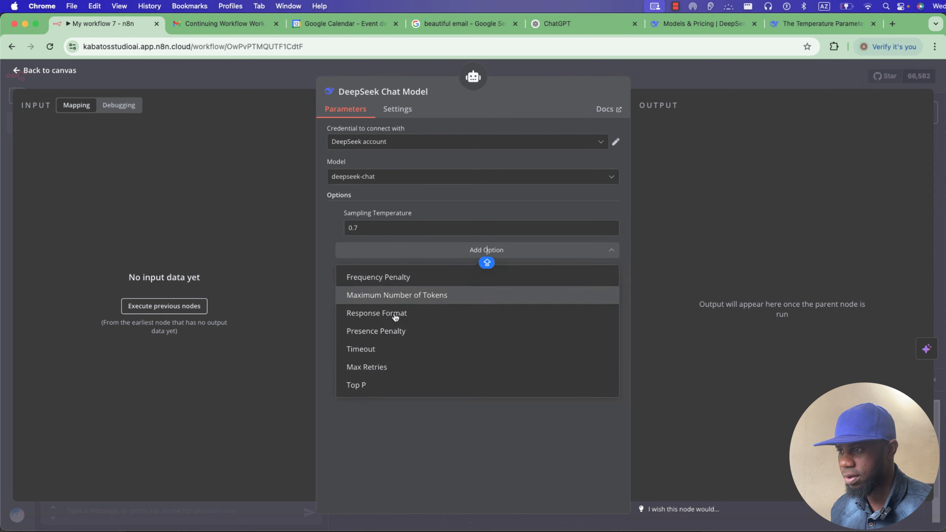
{"action": "left_click", "coordinate": [412, 250]}
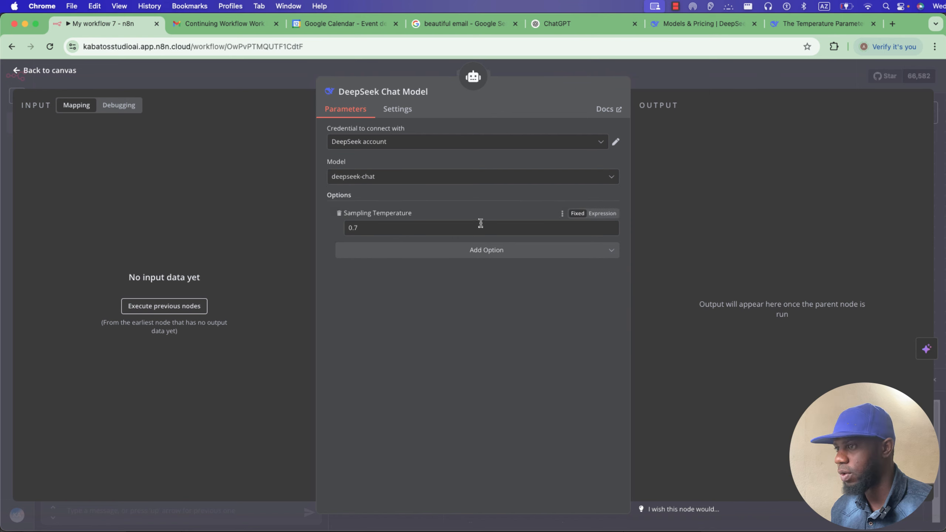
Check DeepSeek's recommended temperature table, then remove the Sampling Temperature option.
{"action": "left_click", "coordinate": [816, 23]}
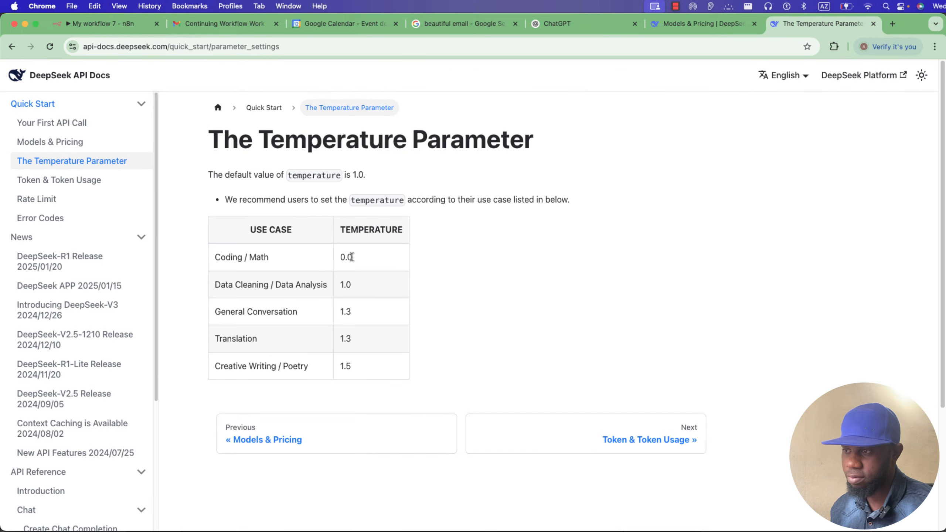
{"action": "left_click", "coordinate": [104, 24]}
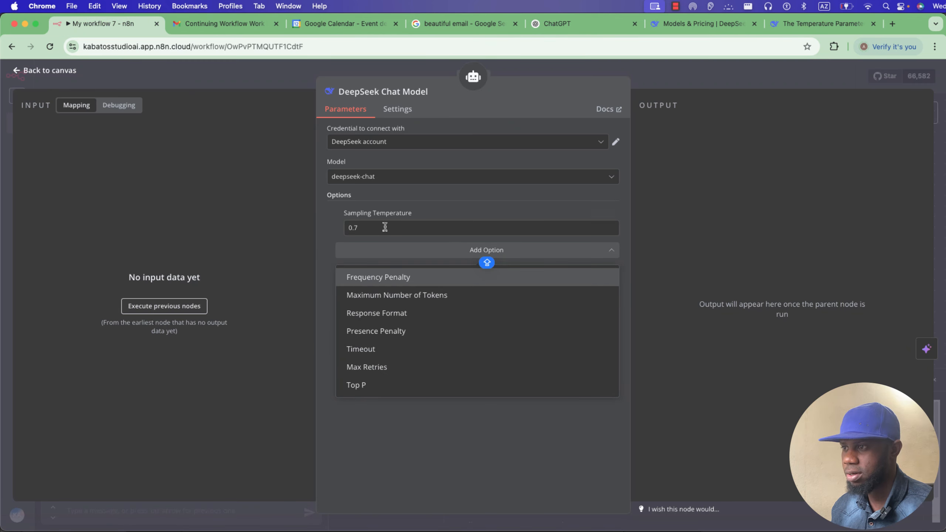
{"action": "left_click", "coordinate": [821, 26]}
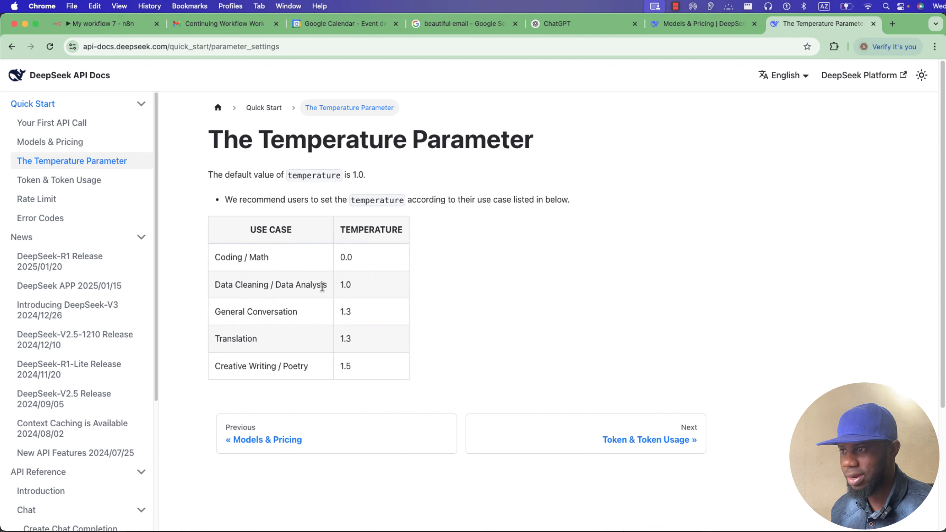
{"action": "left_click", "coordinate": [120, 30]}
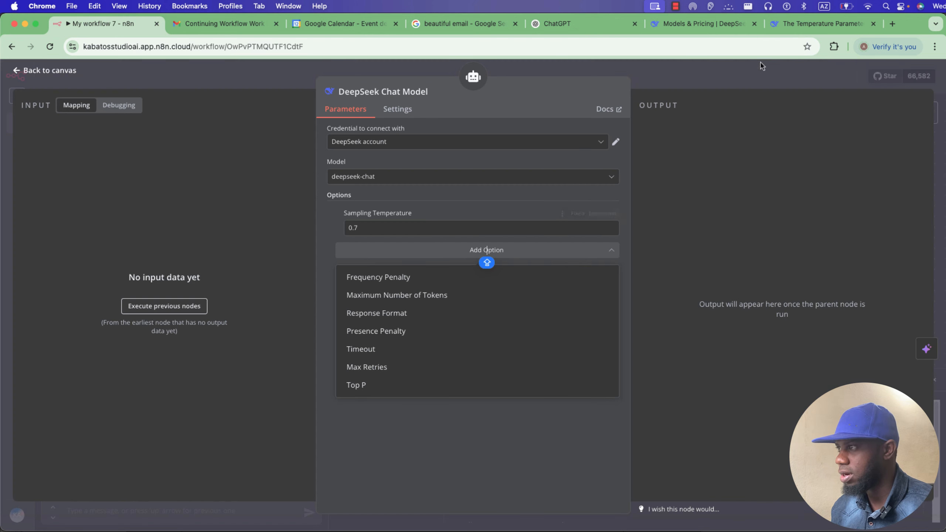
{"action": "left_click", "coordinate": [815, 24]}
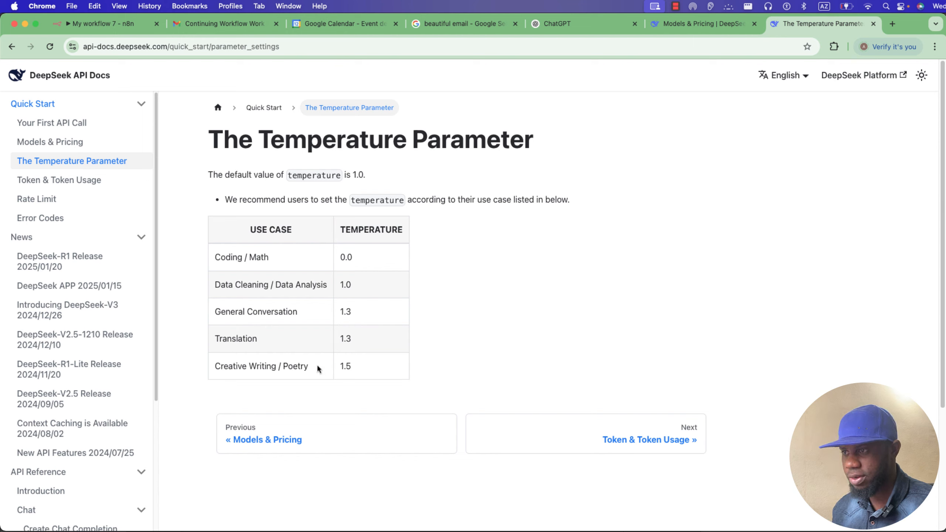
{"action": "left_click", "coordinate": [64, 25]}
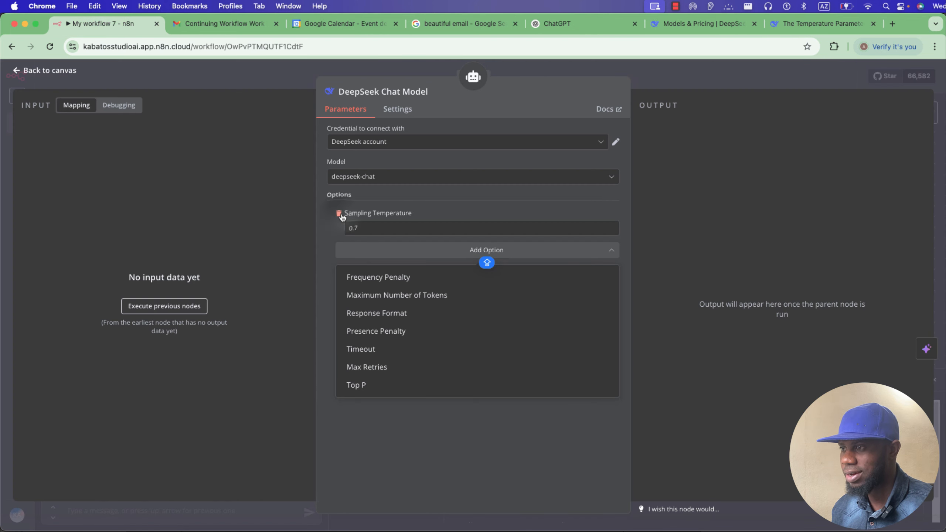
{"action": "left_click", "coordinate": [339, 213]}
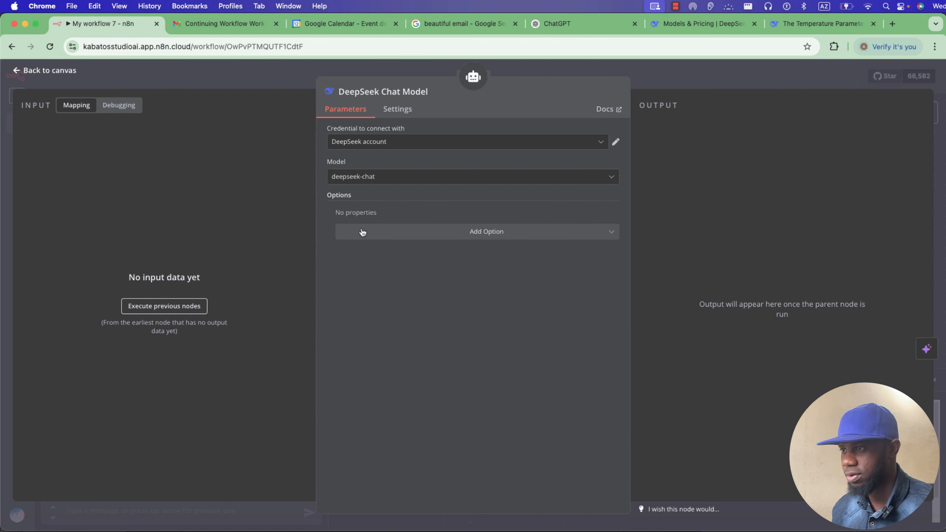
Rearrange the canvas, shifting the DeepSeek Chat Model and AI Agent1 nodes to the right.
{"action": "left_click", "coordinate": [342, 71]}
{"action": "mouse_move", "coordinate": [360, 290]}
{"action": "left_mouse_down"}
{"action": "mouse_move", "coordinate": [300, 278]}
{"action": "mouse_move", "coordinate": [378, 289]}
{"action": "left_mouse_up"}
{"action": "left_click_drag", "start_coordinate": [443, 194], "coordinate": [485, 193]}
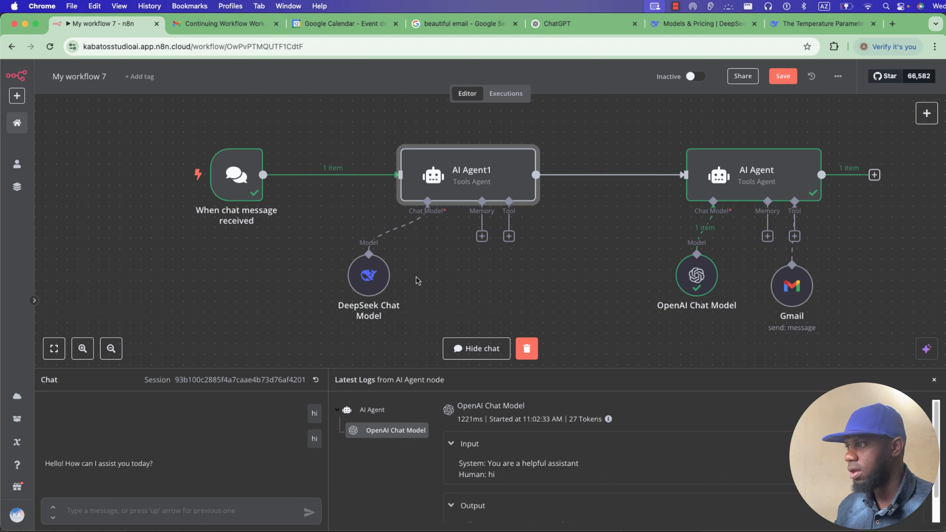
Remove the AI Agent's System Message and clear the previous run results.
{"action": "left_click", "coordinate": [758, 180]}
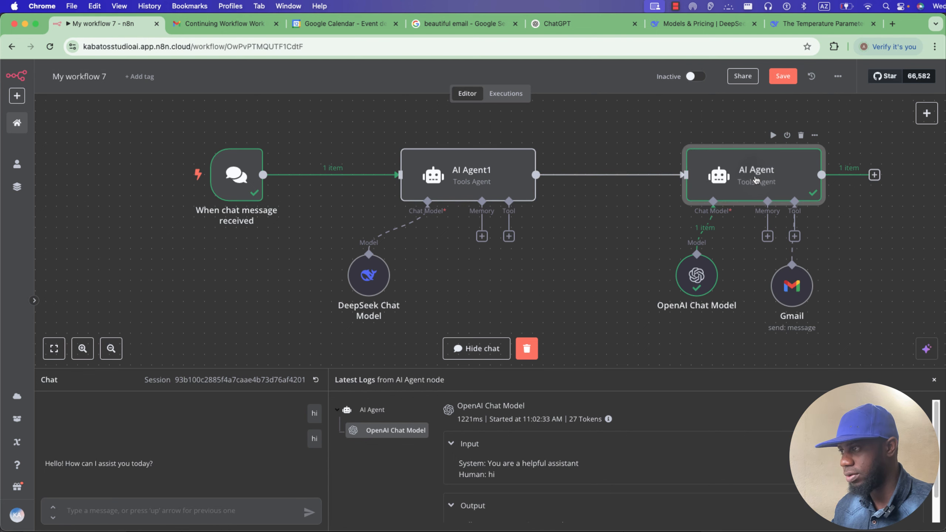
{"action": "double_click", "coordinate": [756, 178]}
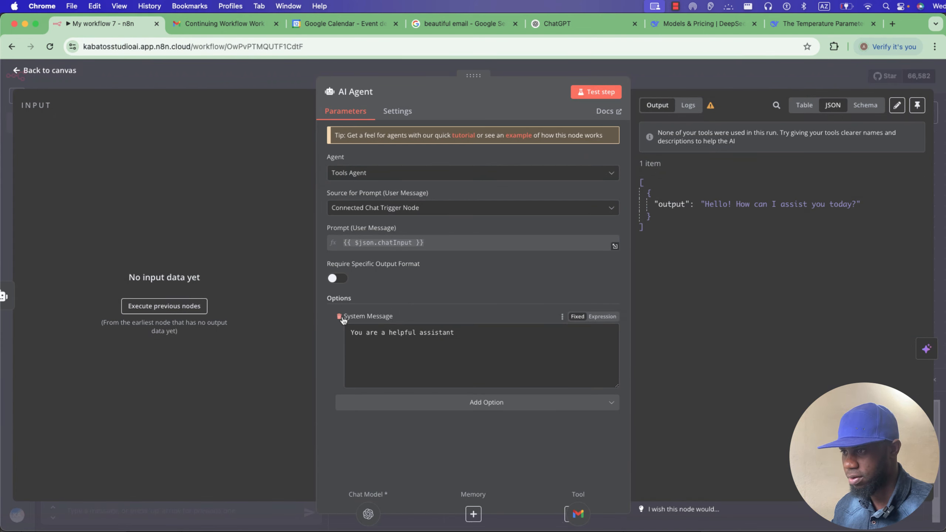
{"action": "left_click", "coordinate": [339, 316]}
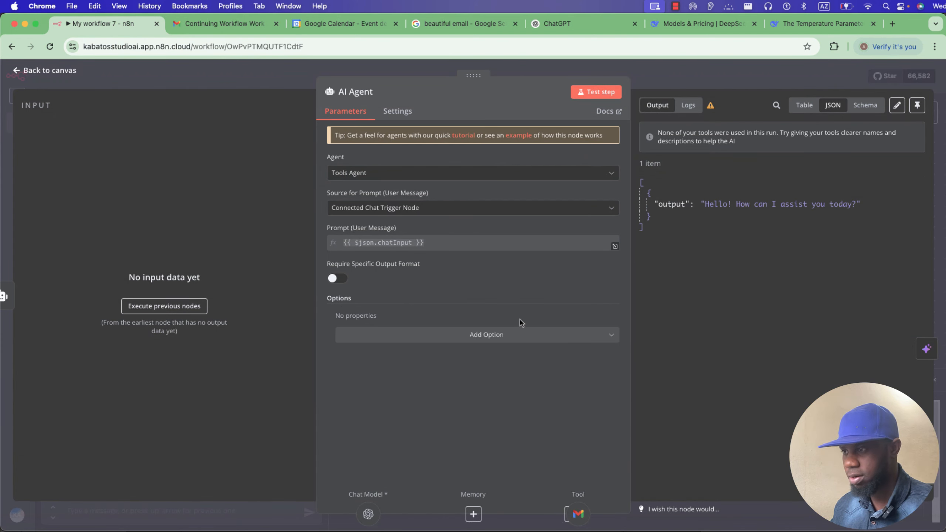
{"action": "left_click", "coordinate": [398, 75]}
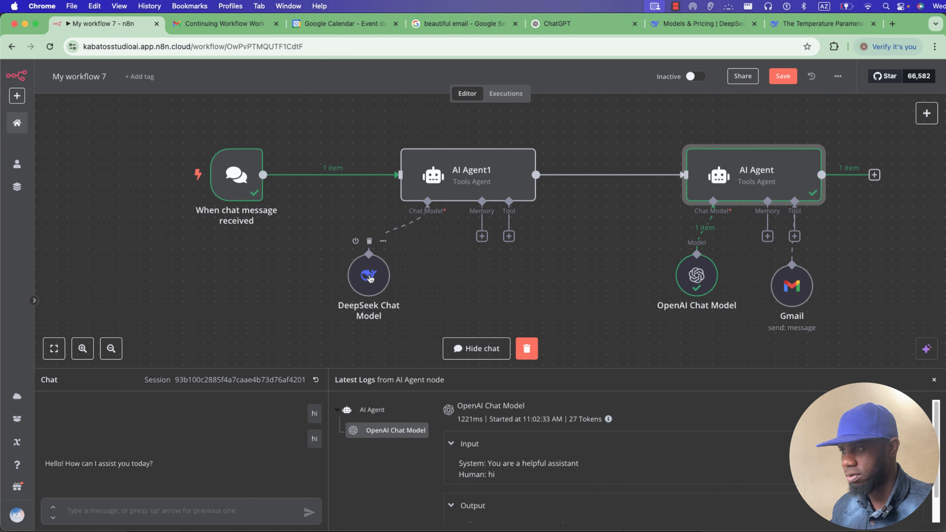
{"action": "left_click", "coordinate": [496, 348]}
Add a System Message to AI Agent1, replacing the default text with the pasted prompt.
{"action": "double_click", "coordinate": [474, 187]}
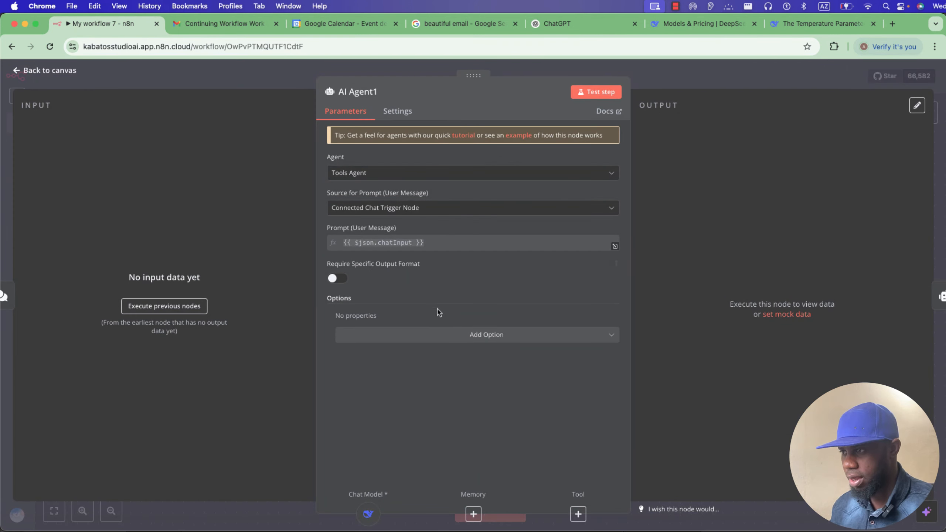
{"action": "left_click", "coordinate": [469, 334]}
{"action": "left_click", "coordinate": [396, 369]}
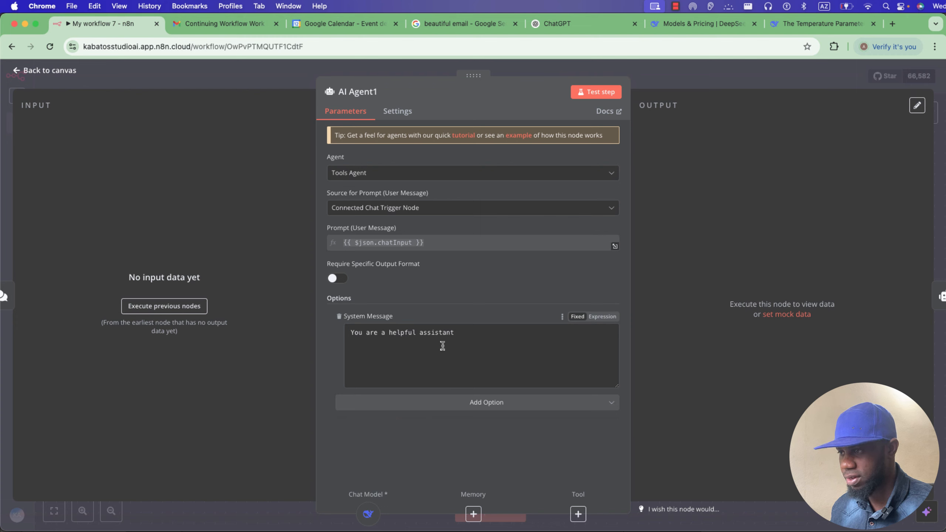
{"action": "left_click_drag", "start_coordinate": [465, 333], "coordinate": [340, 340]}
{"action": "key", "text": "BackSpace"}
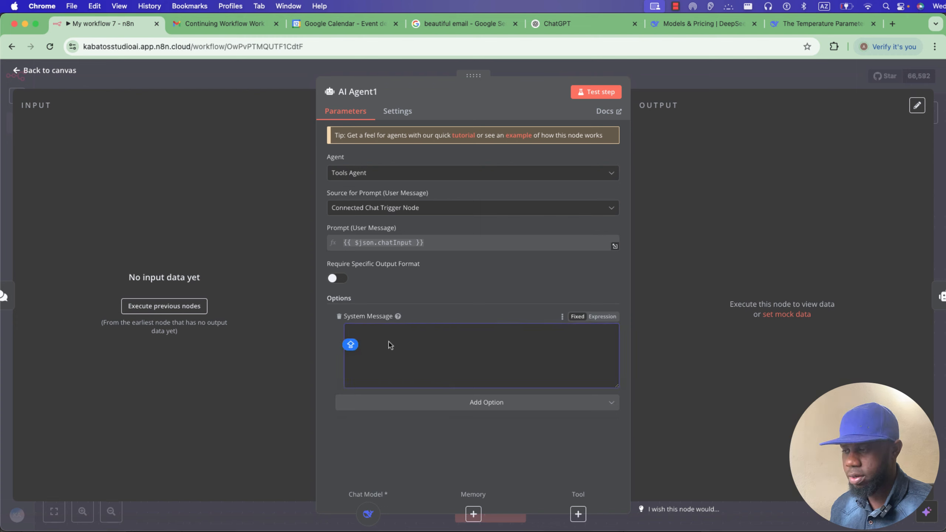
{"action": "key", "text": "super+v"}
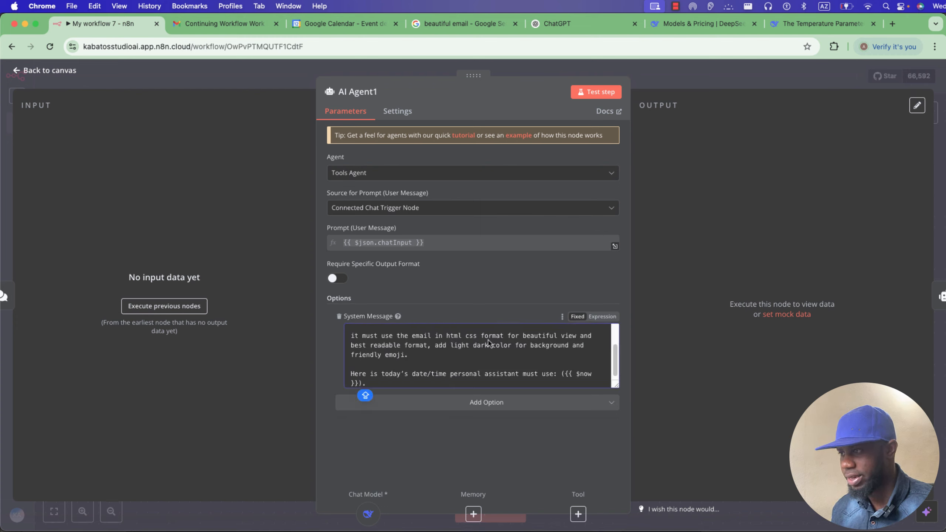
{"action": "left_click_drag", "start_coordinate": [616, 386], "coordinate": [618, 480]}
Make AI Agent1's system message an expression and add {{ $now }} for today's date.
{"action": "left_click", "coordinate": [606, 316]}
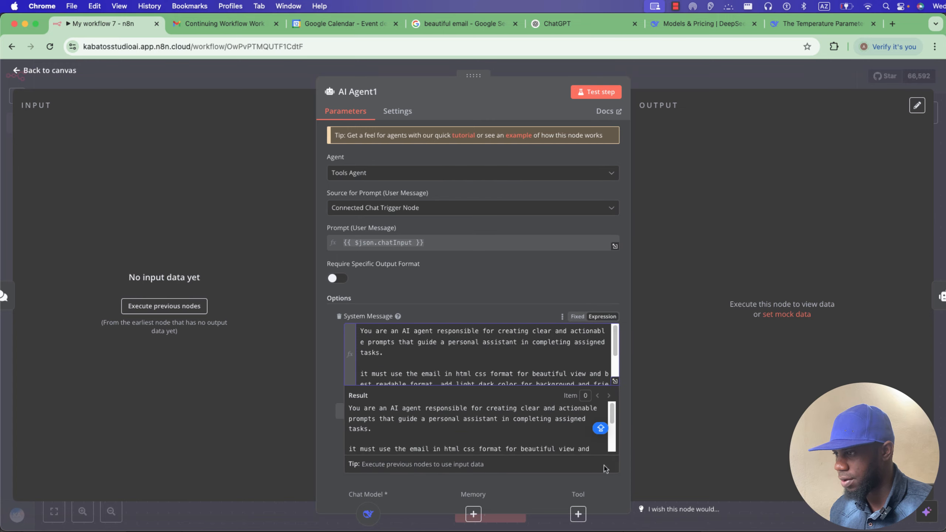
{"action": "left_click", "coordinate": [614, 384]}
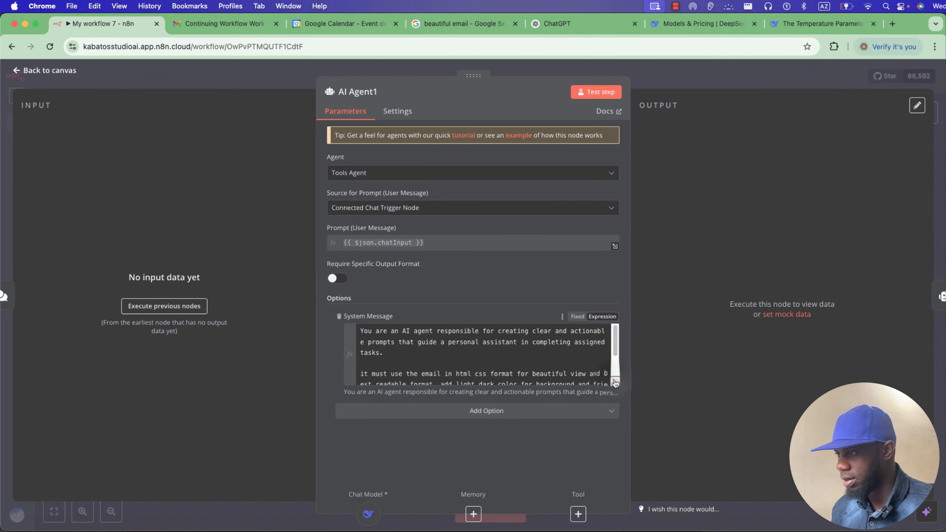
{"action": "left_click", "coordinate": [615, 381]}
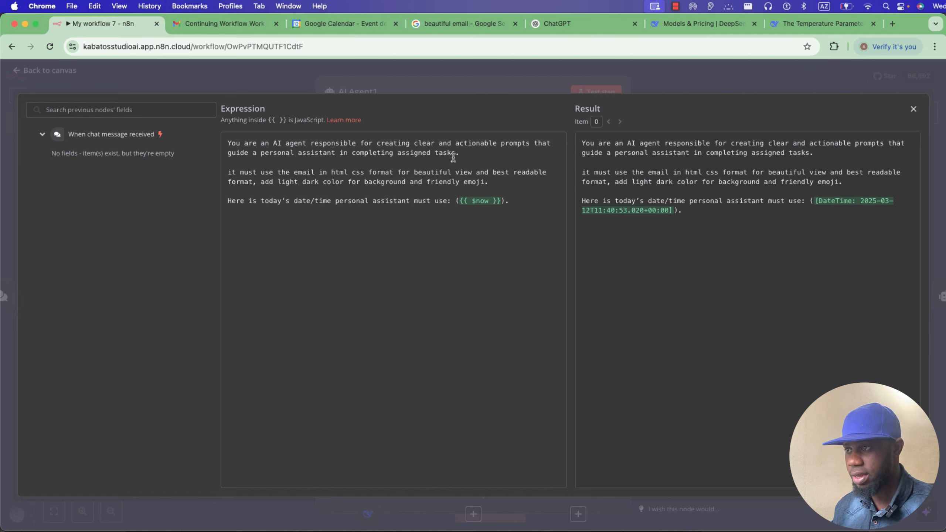
{"action": "left_click", "coordinate": [414, 155]}
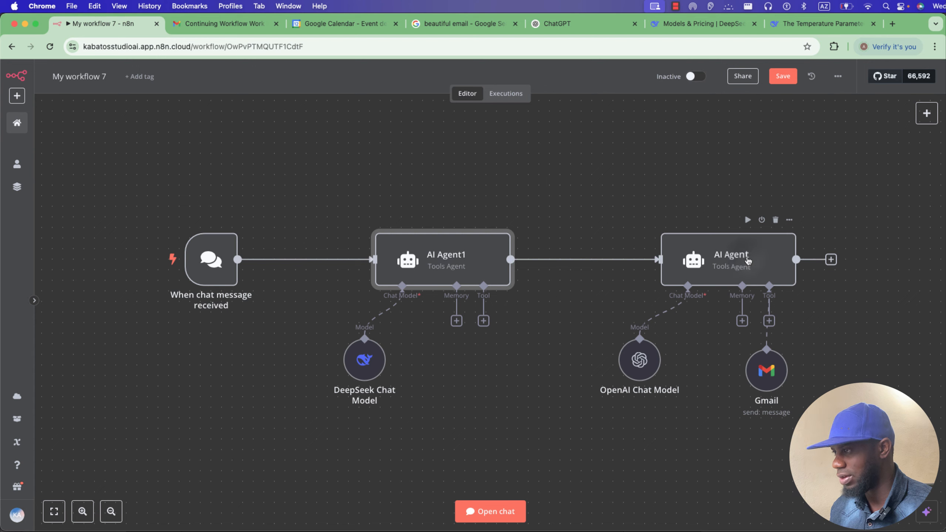
Tidy the layout, nudging the AI Agent left and placing the OpenAI Chat Model under it.
{"action": "double_click", "coordinate": [698, 268]}
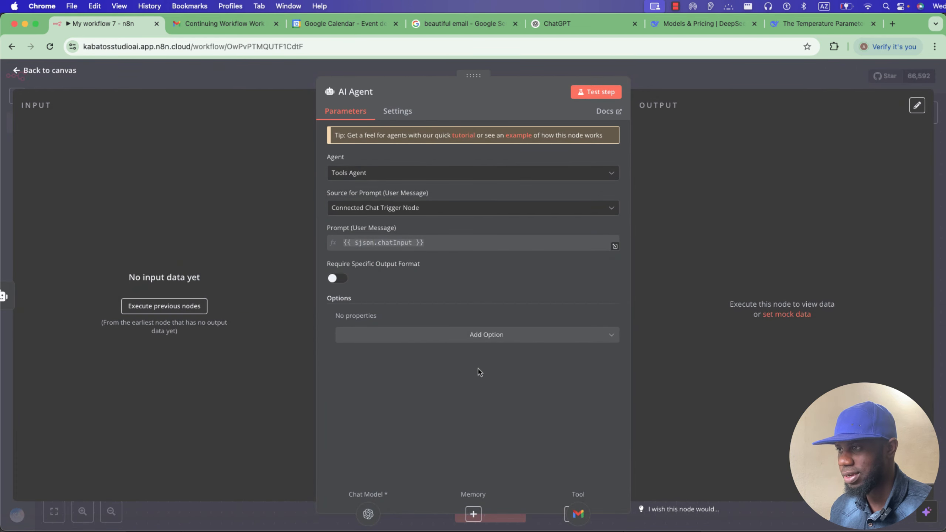
{"action": "left_click", "coordinate": [403, 69]}
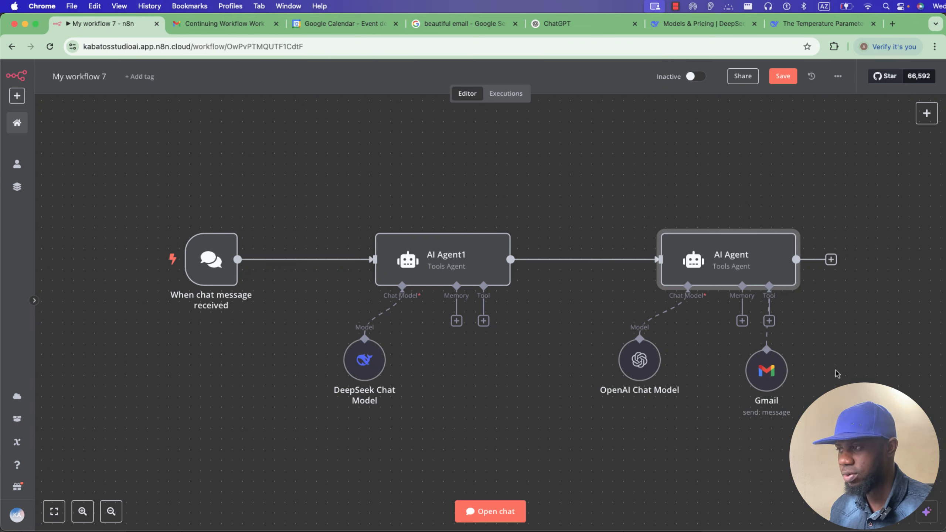
{"action": "left_click_drag", "start_coordinate": [730, 257], "coordinate": [698, 257]}
{"action": "left_click_drag", "start_coordinate": [649, 373], "coordinate": [627, 374]}
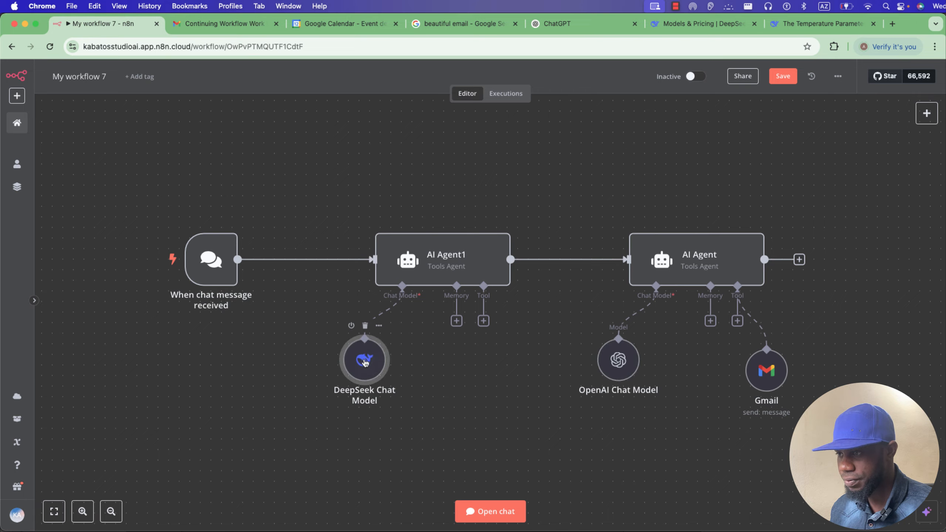
{"action": "double_click", "coordinate": [365, 361]}
{"action": "key", "text": "Escape"}
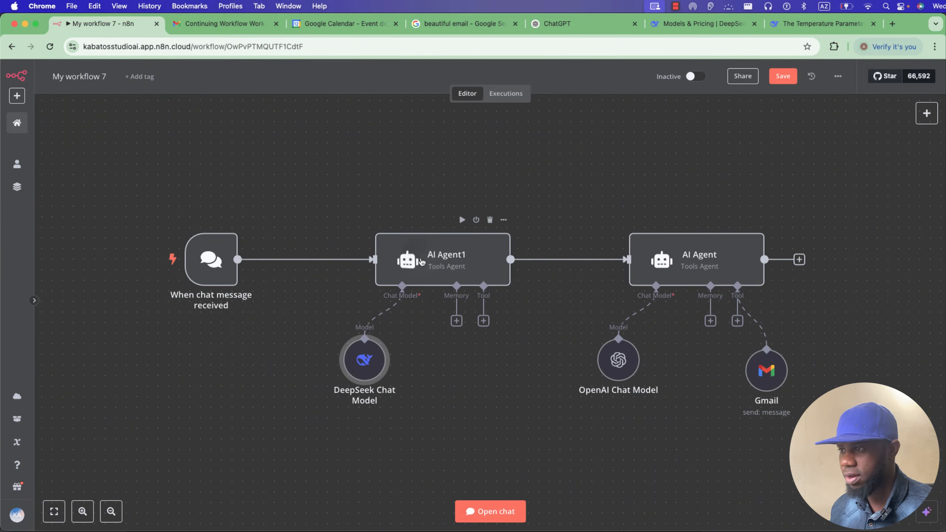
{"action": "double_click", "coordinate": [421, 262]}
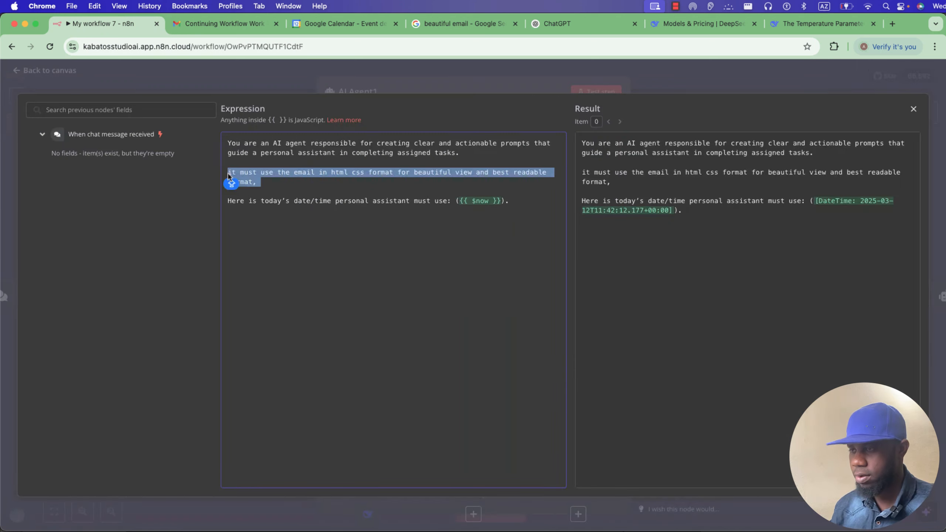
Delete the HTML email formatting lines and the leftover blank line from AI Agent1's system message.
{"action": "key", "text": "BackSpace"}
{"action": "key", "text": "BackSpace"}
{"action": "left_click", "coordinate": [227, 174]}
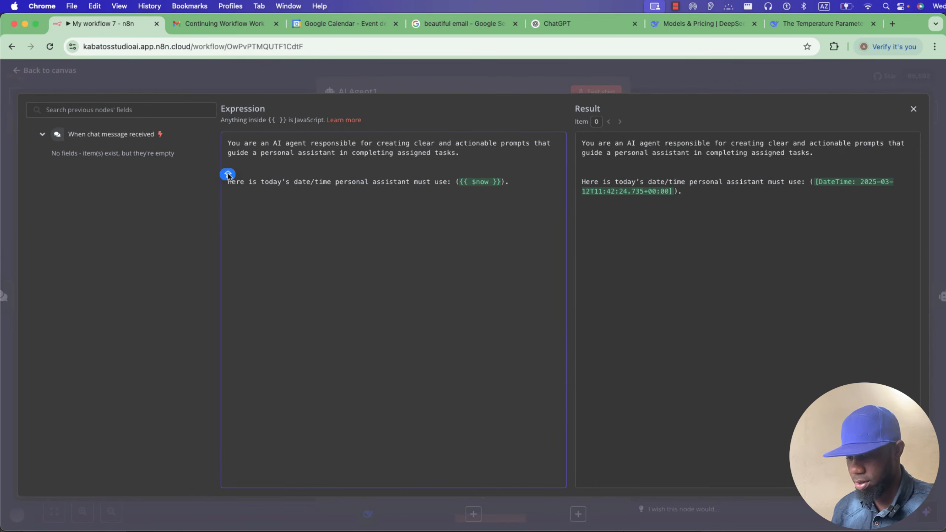
{"action": "key", "text": "BackSpace"}
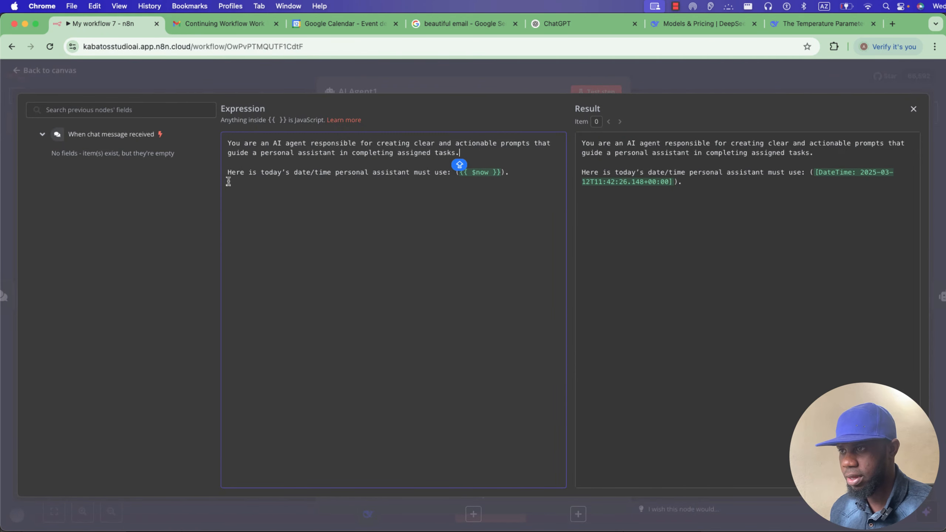
{"action": "left_click", "coordinate": [405, 208]}
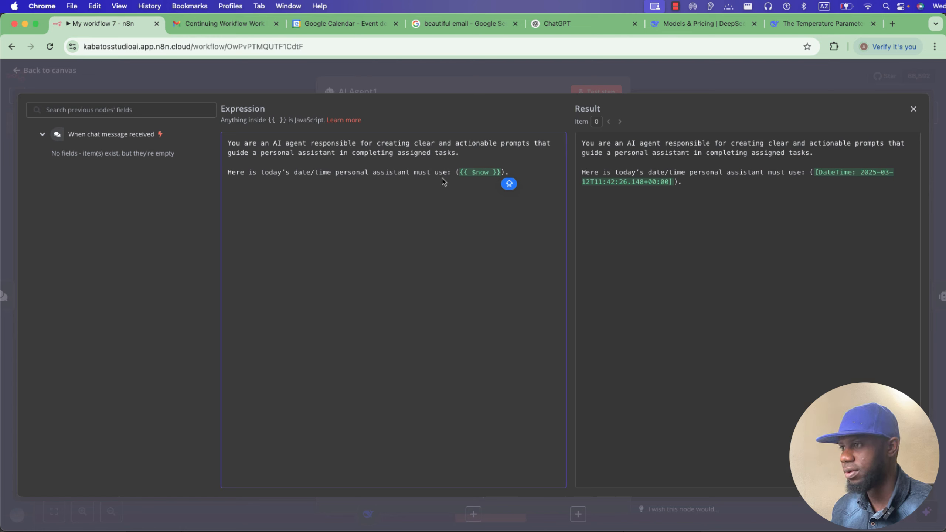
{"action": "left_click", "coordinate": [517, 91]}
{"action": "left_click", "coordinate": [691, 75]}
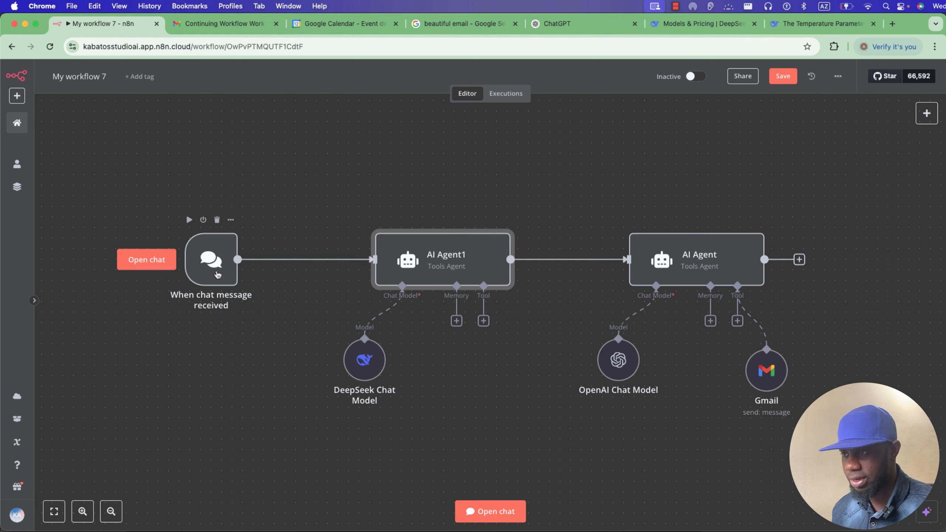
Rename the AI Agent1 node to 'Prompt Writter'.
{"action": "double_click", "coordinate": [388, 265]}
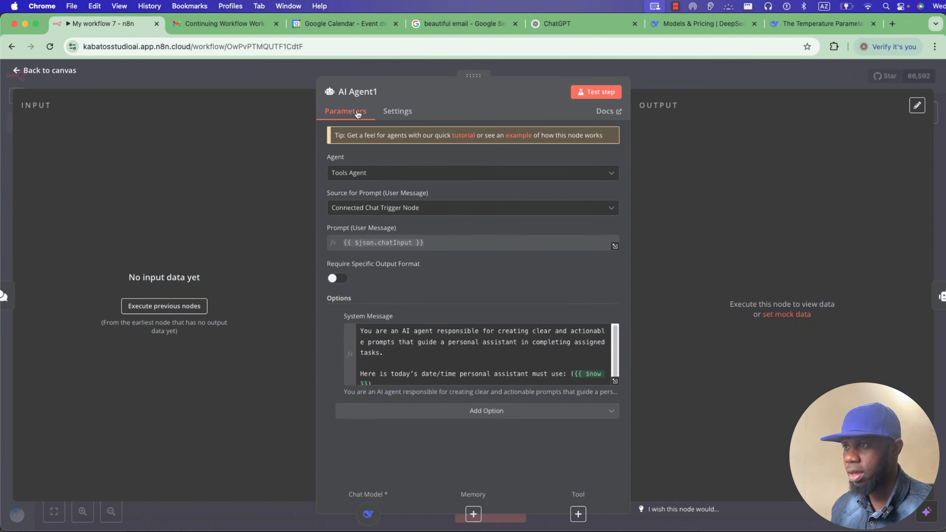
{"action": "left_click", "coordinate": [363, 90]}
{"action": "key", "text": "super+a"}
{"action": "type", "text": "Prompt Writter"}
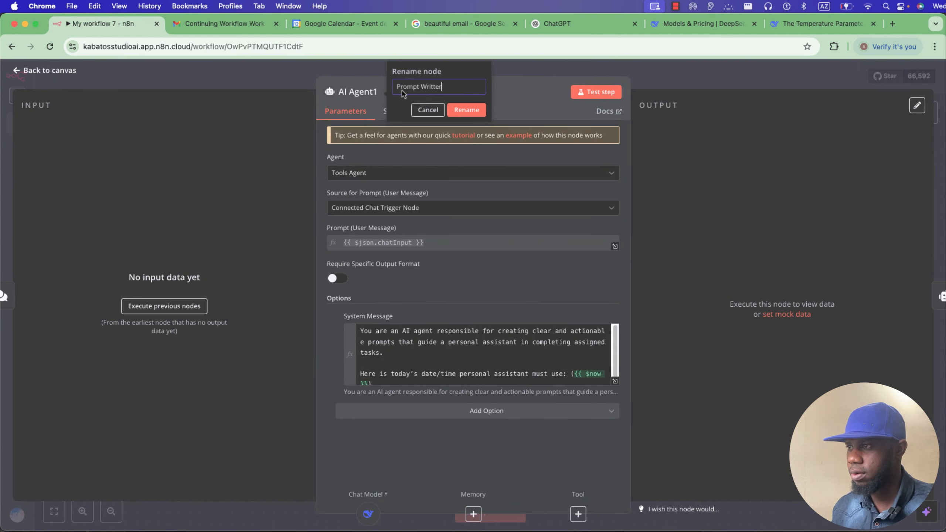
{"action": "key", "text": "Return"}
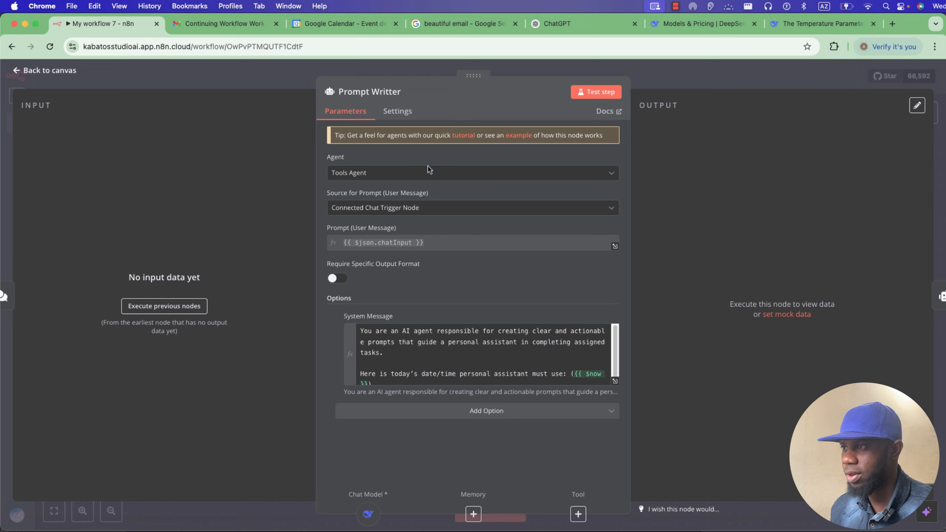
{"action": "key", "text": "Escape"}
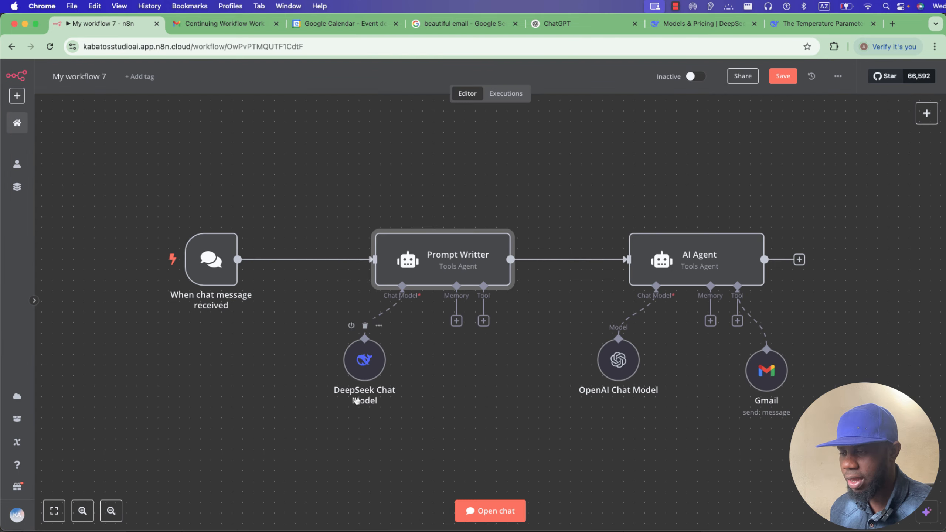
{"action": "left_click", "coordinate": [219, 268]}
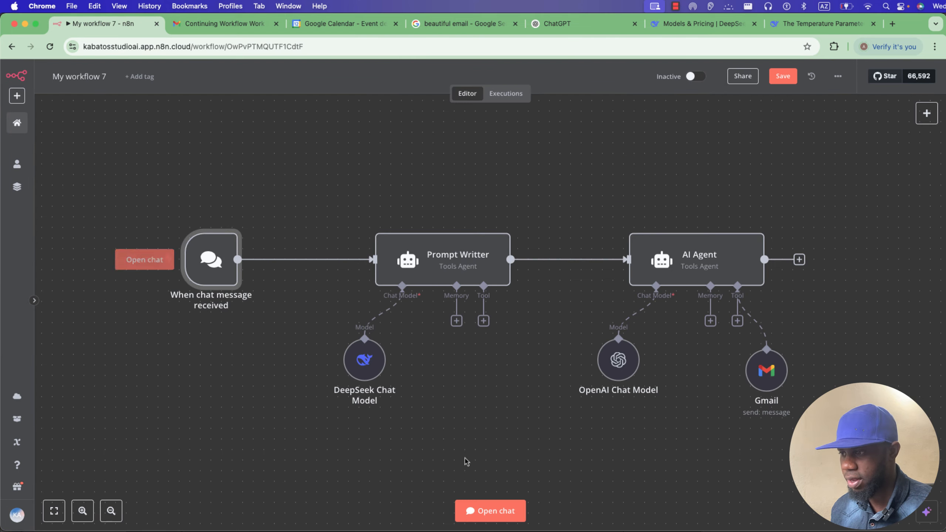
Send a test chat asking to email a colleague about coming tomorrow, correcting 'ask' to 'asking'.
{"action": "left_click", "coordinate": [147, 259]}
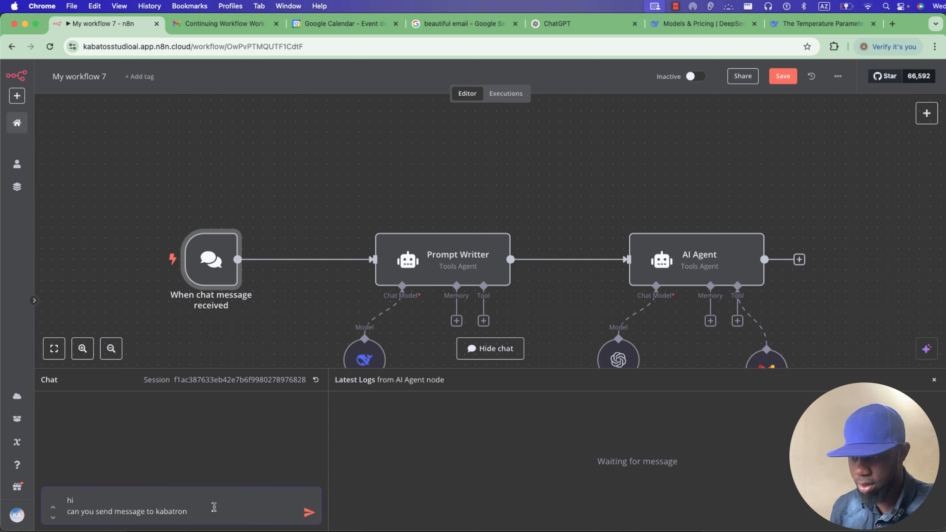
{"action": "type", "text": "Beone\""}
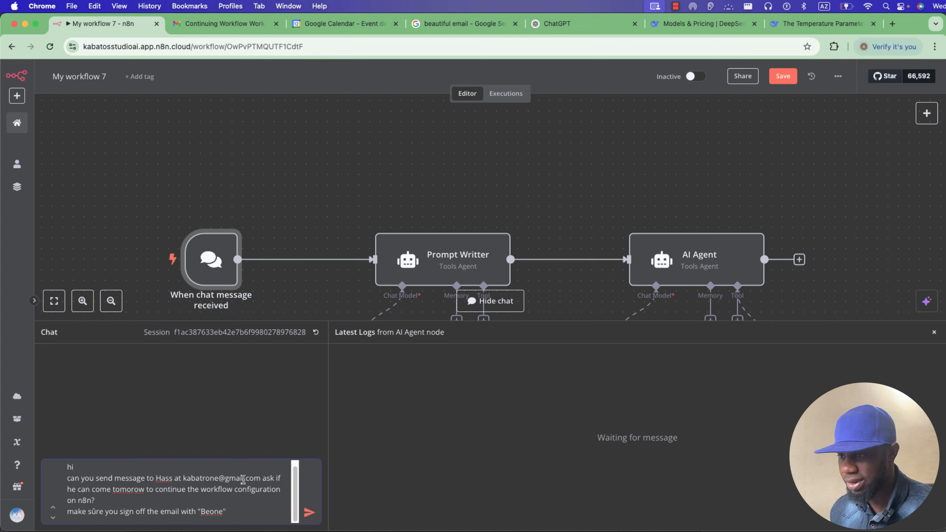
{"action": "left_click", "coordinate": [275, 478]}
{"action": "type", "text": "ing"}
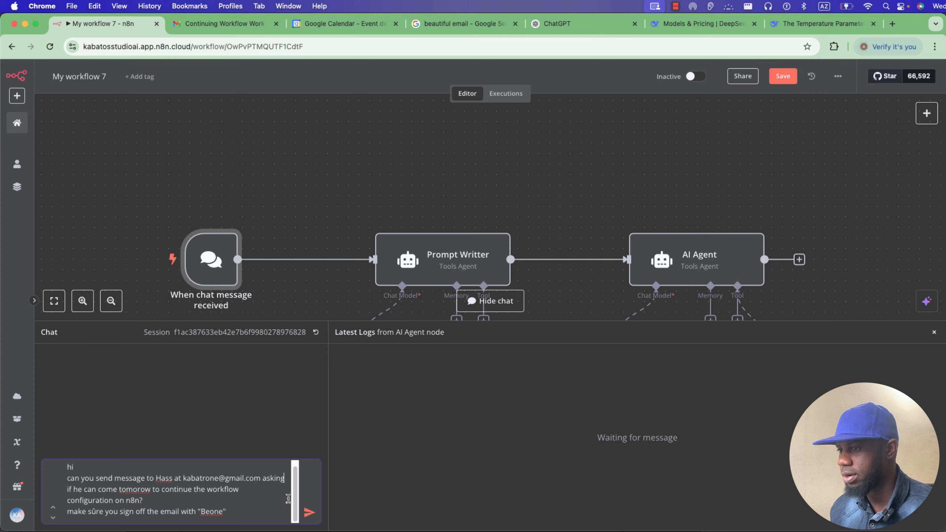
{"action": "left_click", "coordinate": [309, 512]}
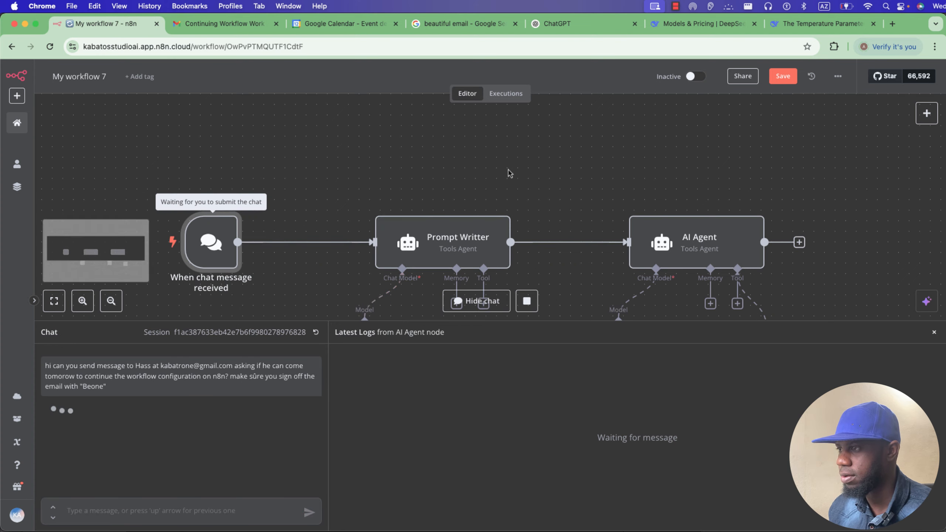
{"action": "scroll", "coordinate": [514, 178], "scroll_direction": "down", "scroll_amount": 3}
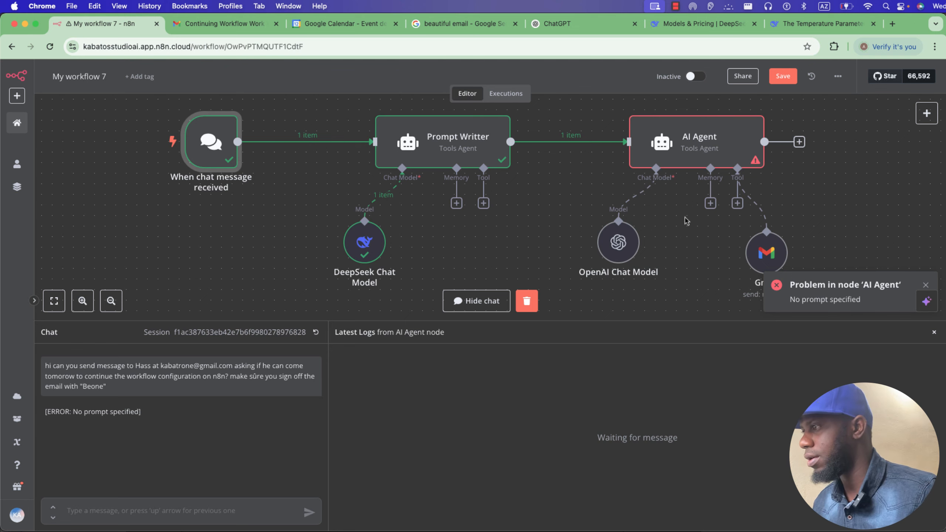
{"action": "left_click", "coordinate": [691, 158]}
Set the AI Agent's prompt source to 'Define below' with Text {{ $json.output }} from Prompt Writter.
{"action": "double_click", "coordinate": [691, 159]}
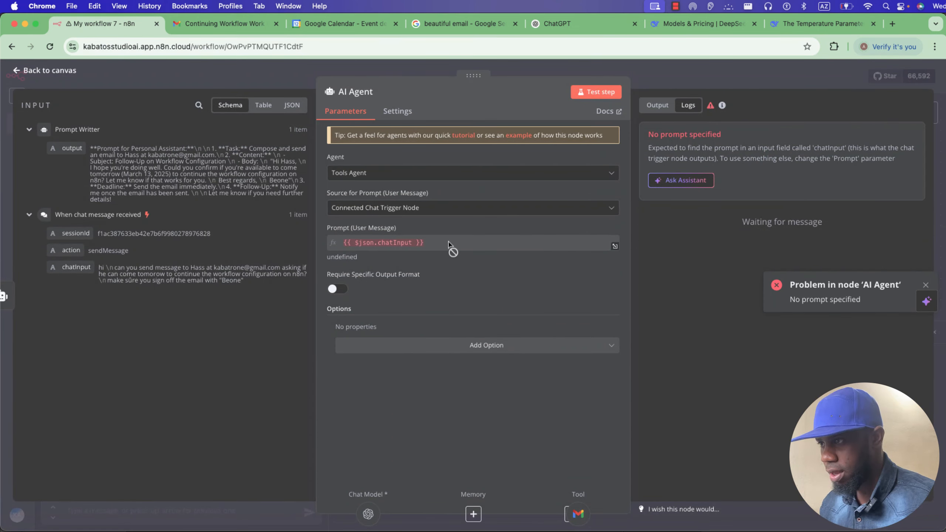
{"action": "left_click", "coordinate": [413, 211]}
{"action": "left_click", "coordinate": [411, 268]}
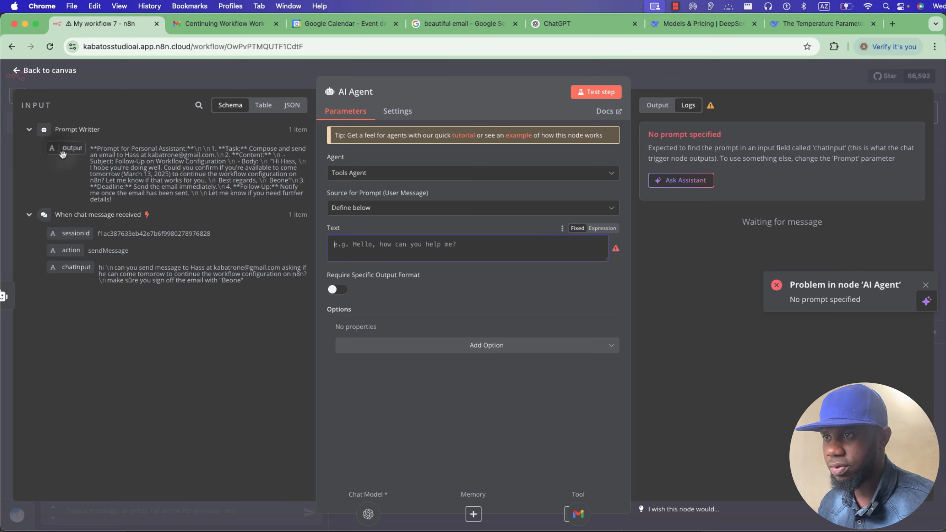
{"action": "left_click_drag", "start_coordinate": [67, 147], "coordinate": [363, 245]}
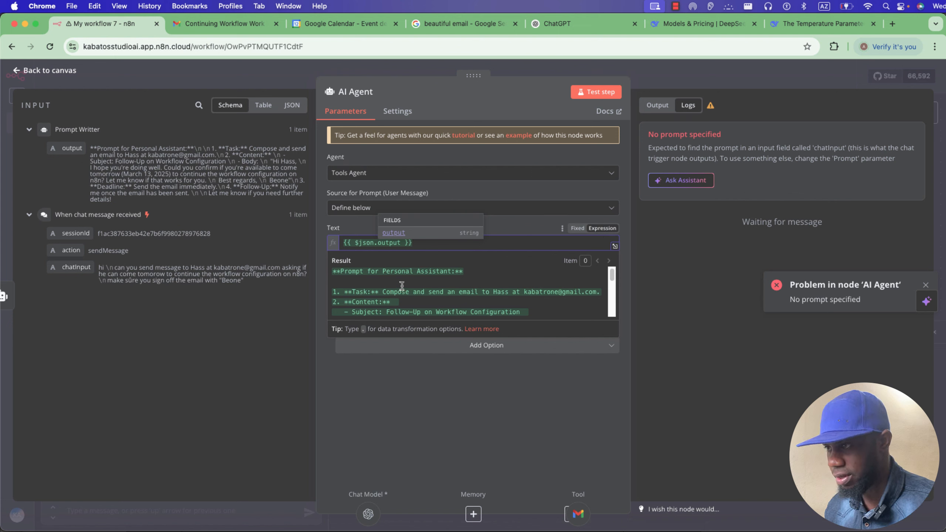
{"action": "scroll", "coordinate": [402, 285], "scroll_direction": "down", "scroll_amount": 4}
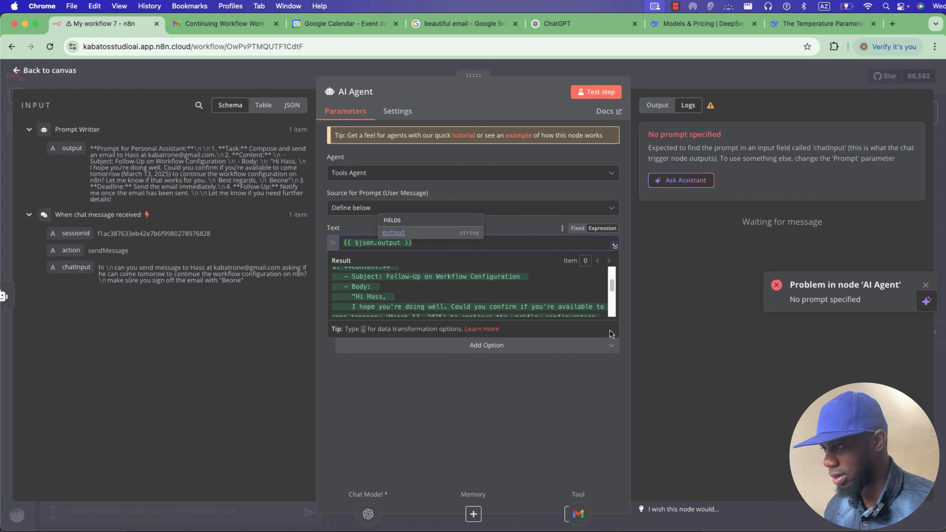
{"action": "left_click", "coordinate": [578, 362]}
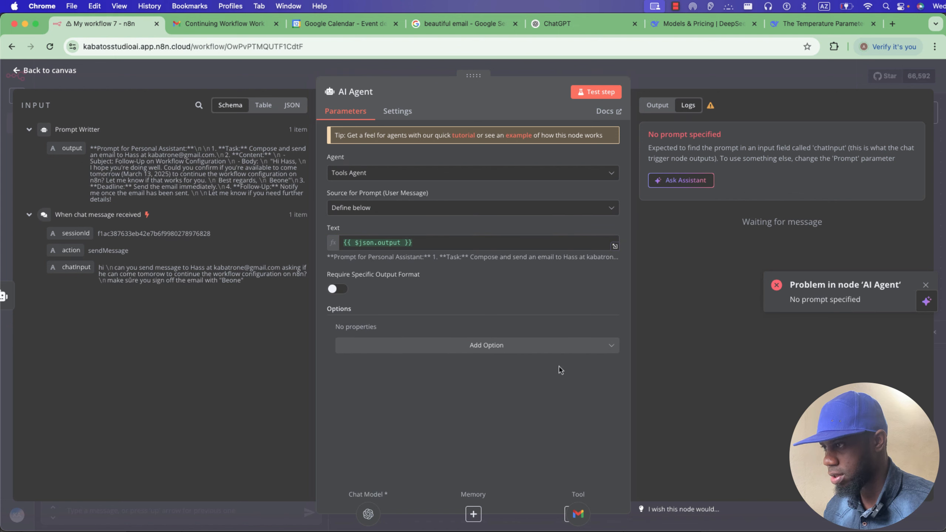
{"action": "left_click", "coordinate": [614, 247]}
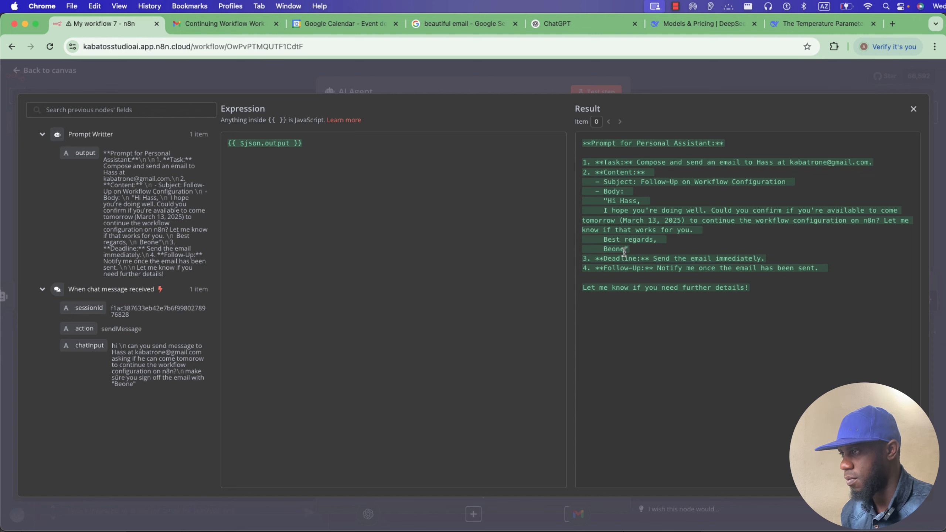
{"action": "left_click", "coordinate": [341, 76]}
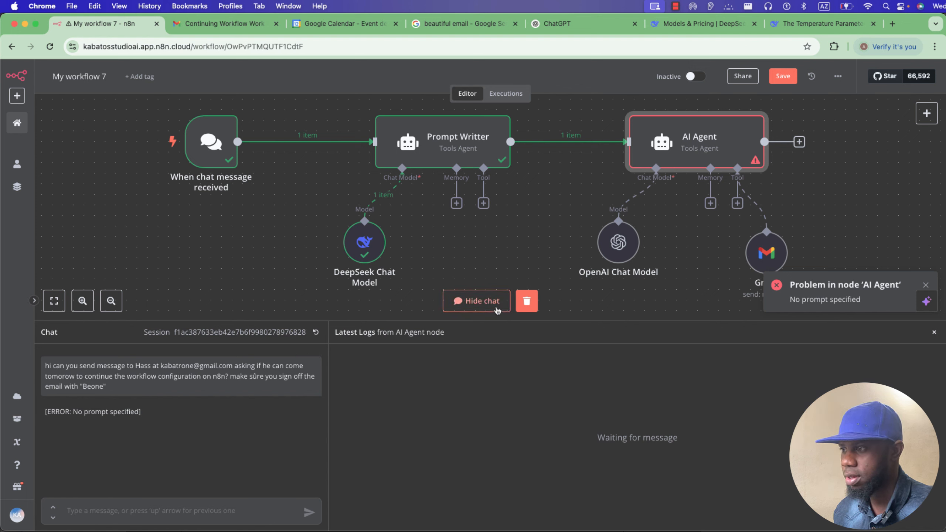
Copy the earlier email request into the chat box and send it again.
{"action": "left_click_drag", "start_coordinate": [107, 387], "coordinate": [42, 367]}
{"action": "key", "text": "super+c"}
{"action": "left_click", "coordinate": [168, 509]}
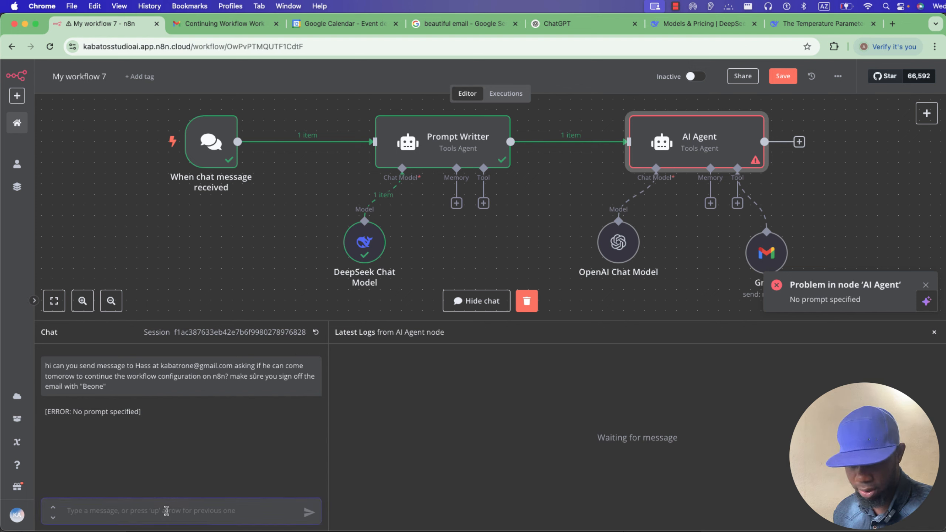
{"action": "key", "text": "super+v"}
{"action": "left_click", "coordinate": [315, 518]}
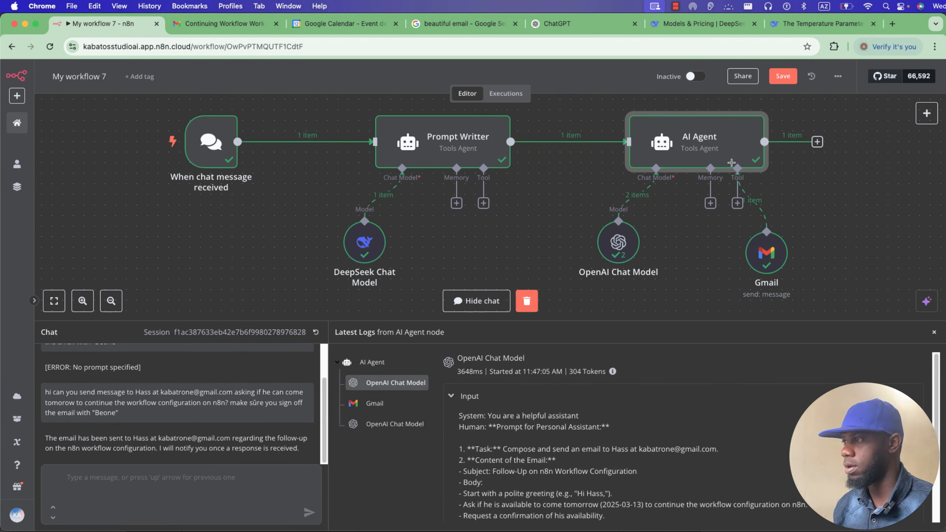
{"action": "left_click", "coordinate": [238, 24]}
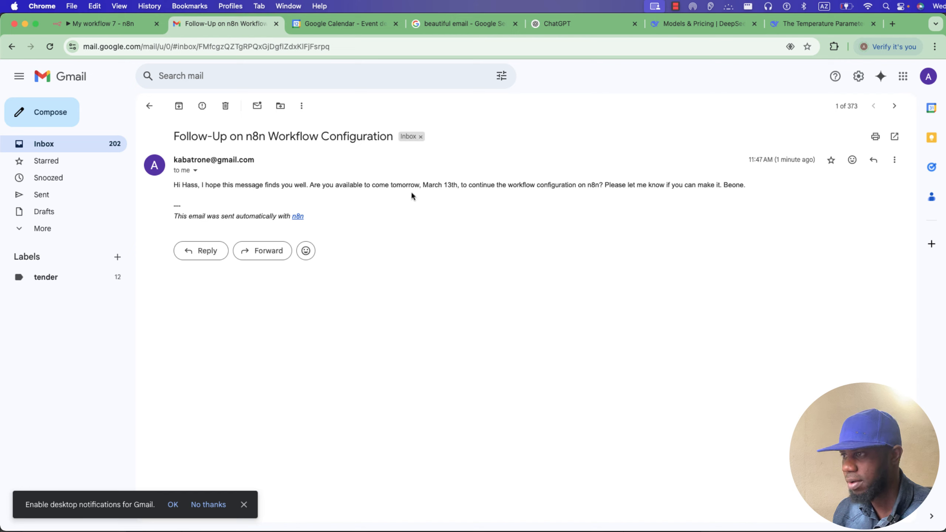
{"action": "left_click_drag", "start_coordinate": [423, 186], "coordinate": [457, 186]}
{"action": "left_click", "coordinate": [128, 26]}
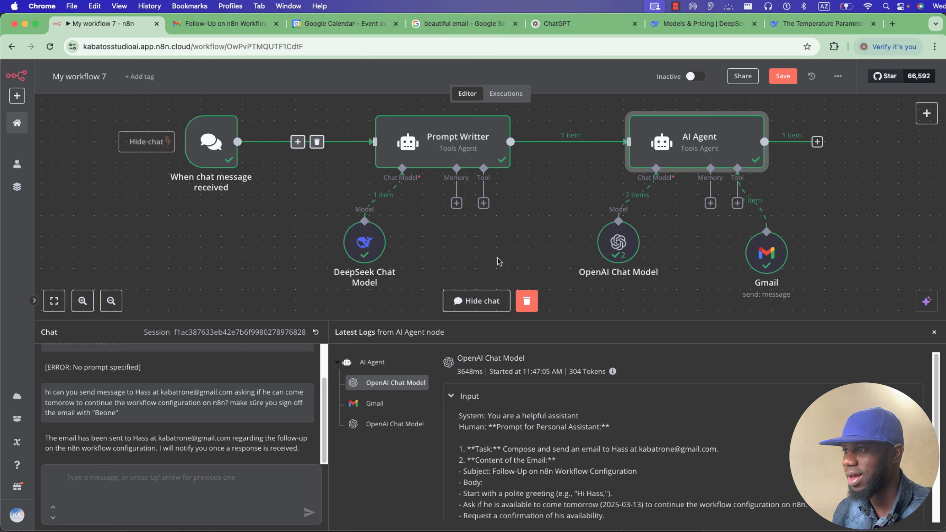
Inspect Prompt Writter's system message and its $now date expression, then go back to Gmail.
{"action": "double_click", "coordinate": [435, 145]}
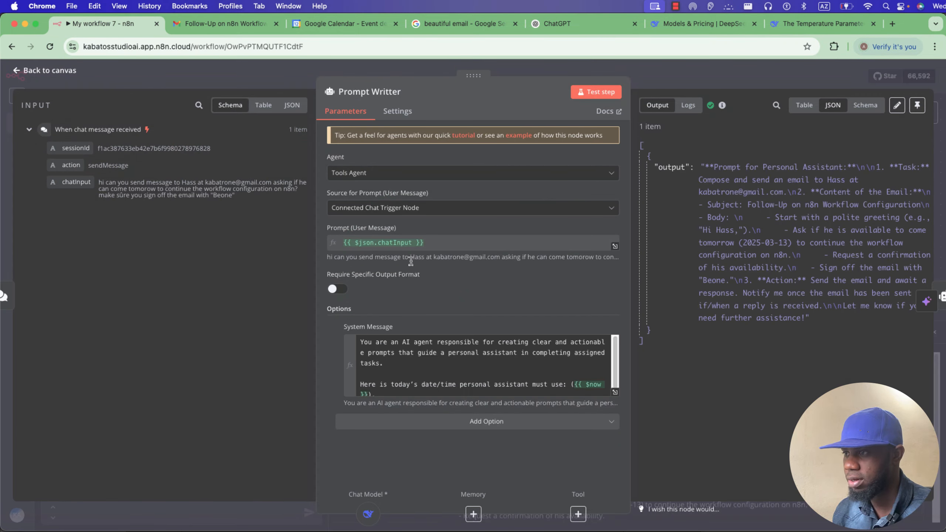
{"action": "left_click", "coordinate": [613, 393]}
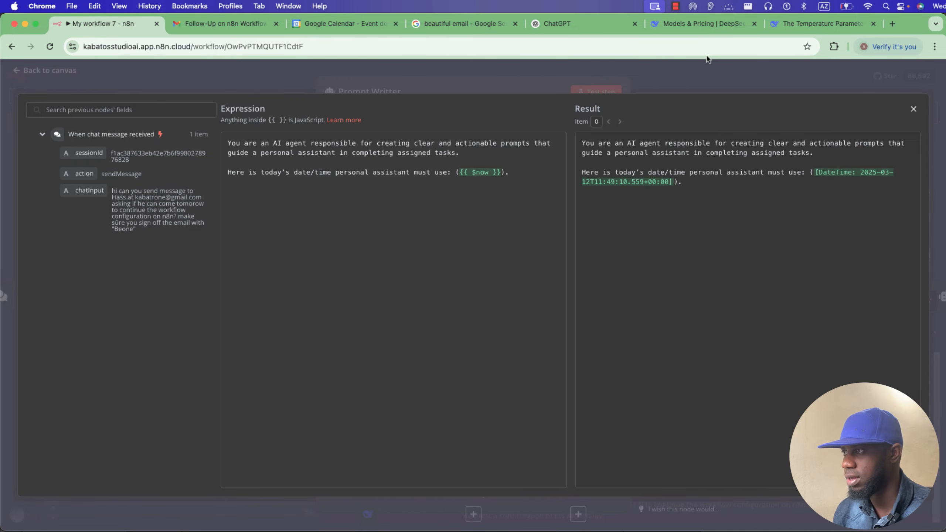
{"action": "left_click", "coordinate": [138, 78]}
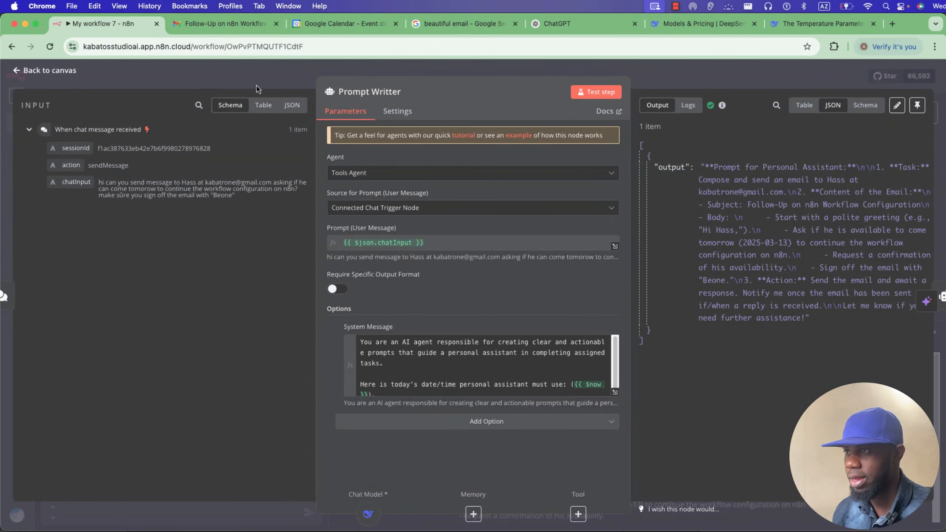
{"action": "left_click", "coordinate": [257, 83]}
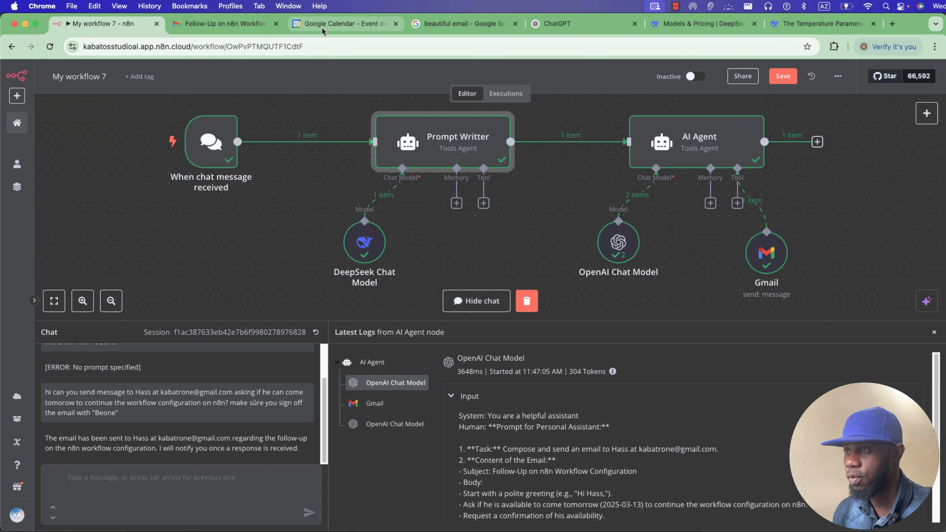
{"action": "left_click", "coordinate": [220, 23]}
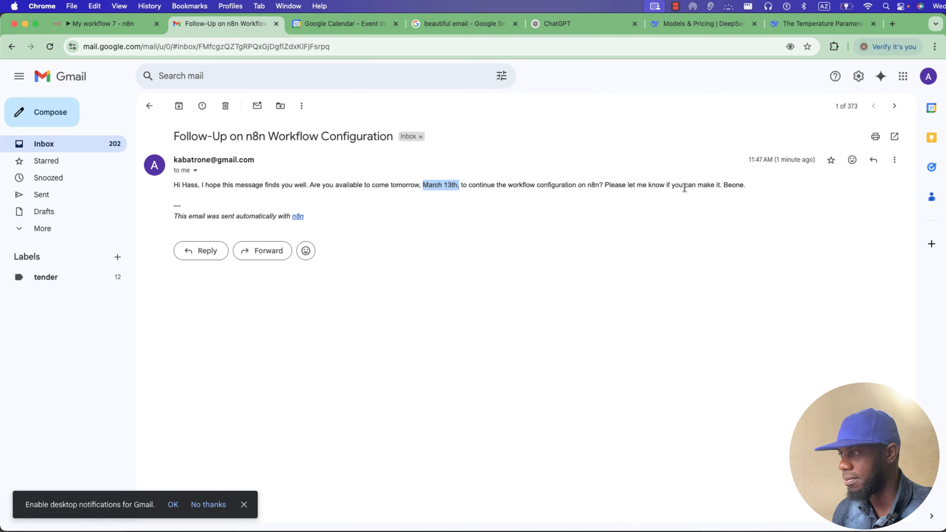
{"action": "left_click_drag", "start_coordinate": [722, 186], "coordinate": [745, 185]}
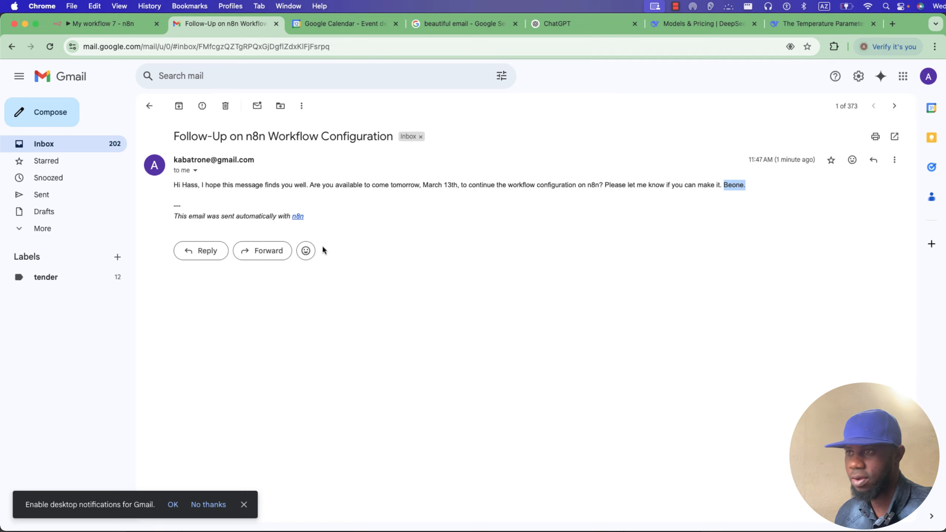
{"action": "left_click", "coordinate": [104, 23]}
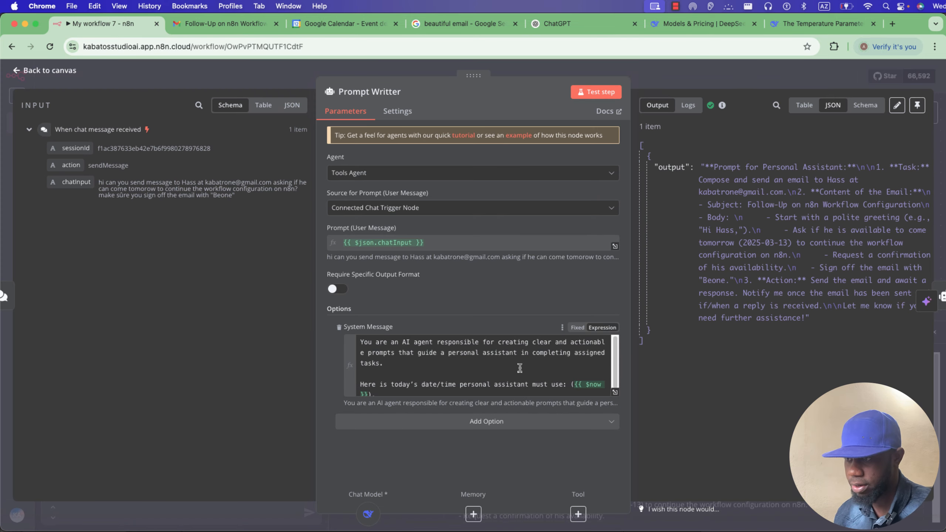
{"action": "left_click", "coordinate": [246, 27]}
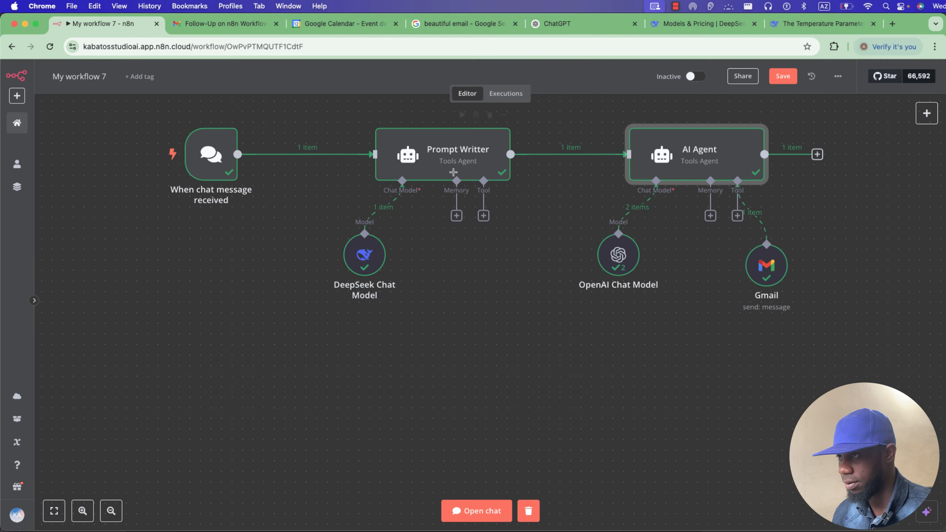
{"action": "double_click", "coordinate": [454, 167]}
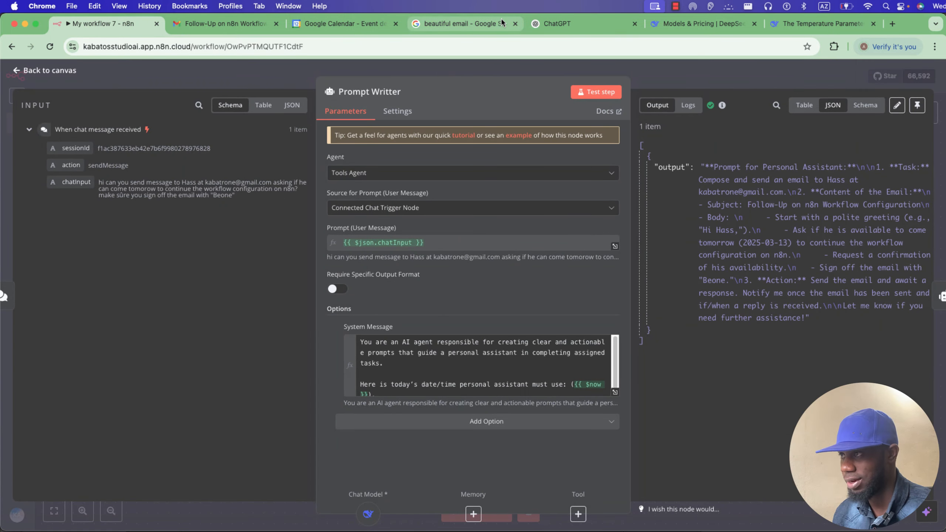
{"action": "left_click", "coordinate": [249, 23]}
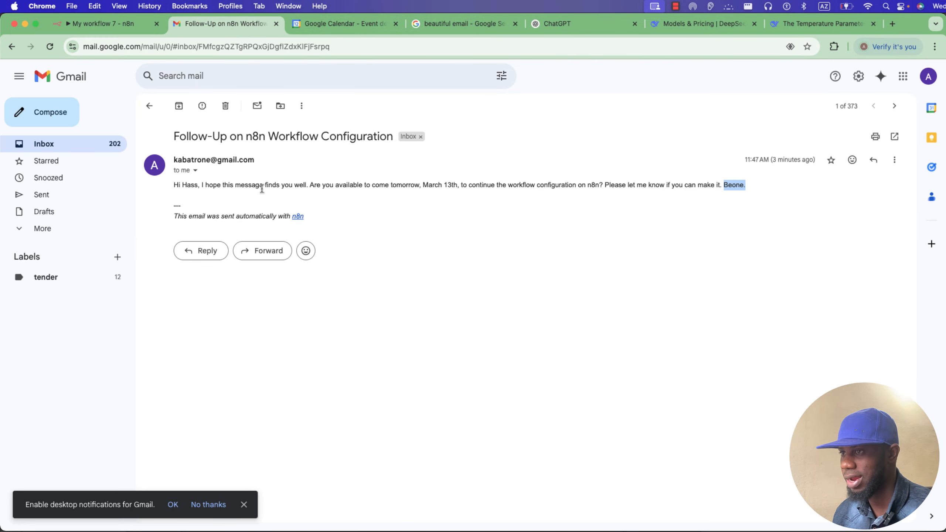
Insert 'I must use html css format to create a beautiful mail and add friendly emoji' into the system message.
{"action": "left_click", "coordinate": [134, 24]}
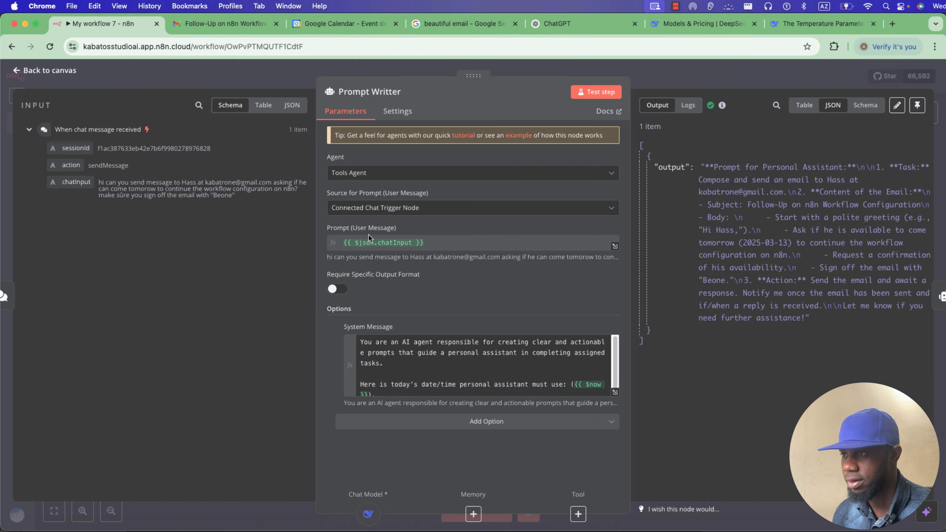
{"action": "left_click", "coordinate": [614, 392]}
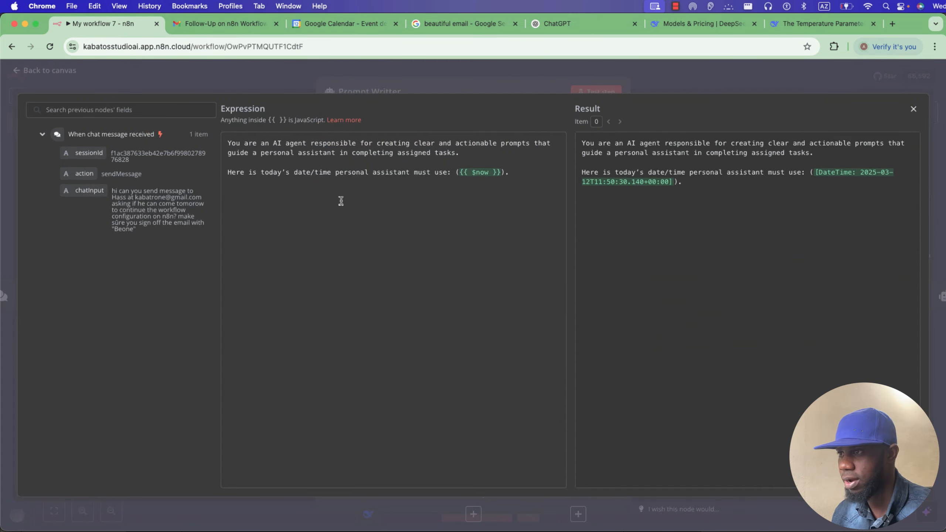
{"action": "left_click", "coordinate": [296, 163]}
{"action": "key", "text": "Return"}
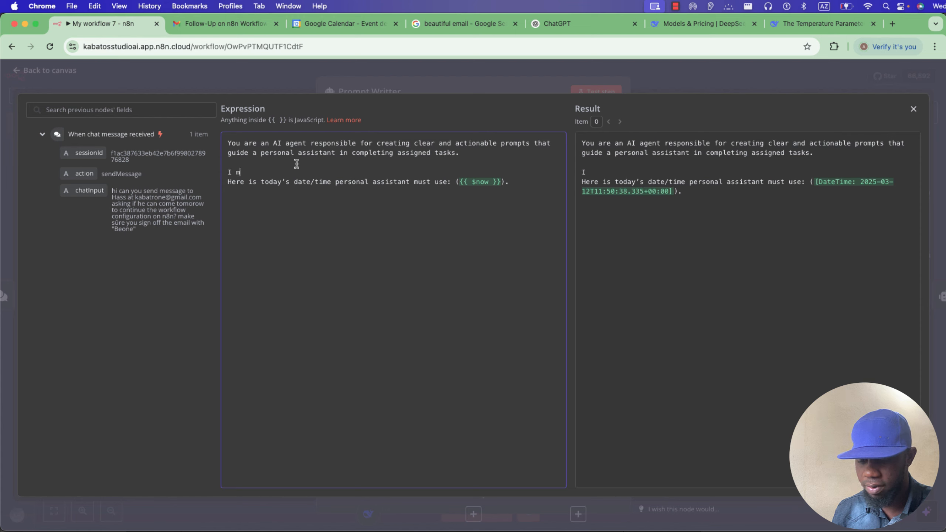
{"action": "type", "text": "I must use"}
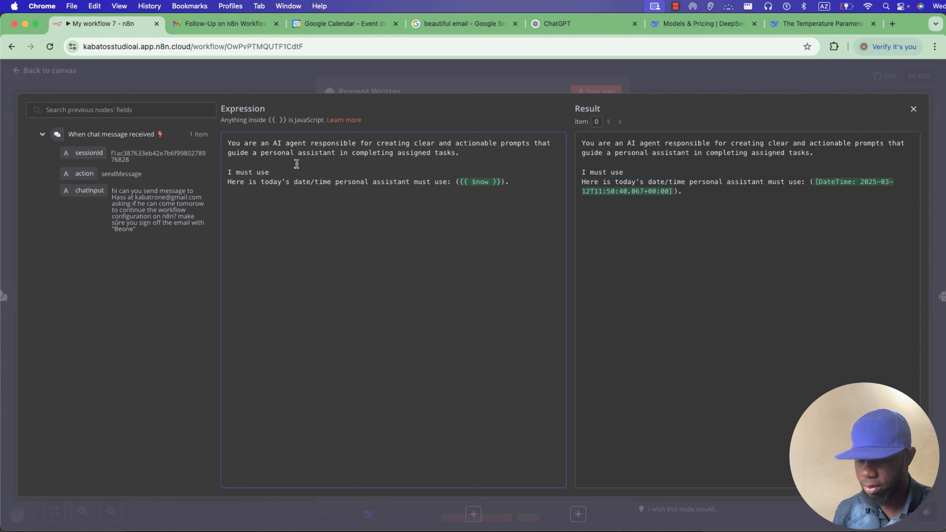
{"action": "type", "text": " htm"}
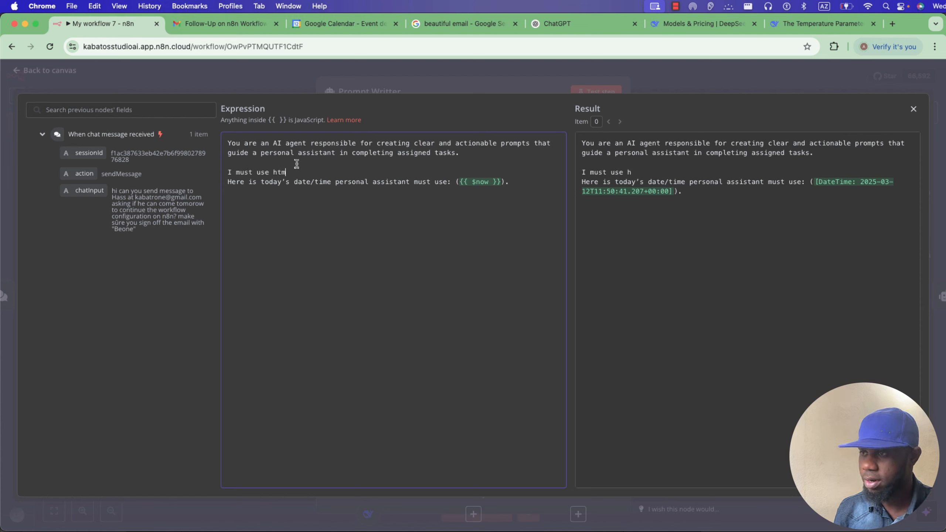
{"action": "type", "text": "l css for"}
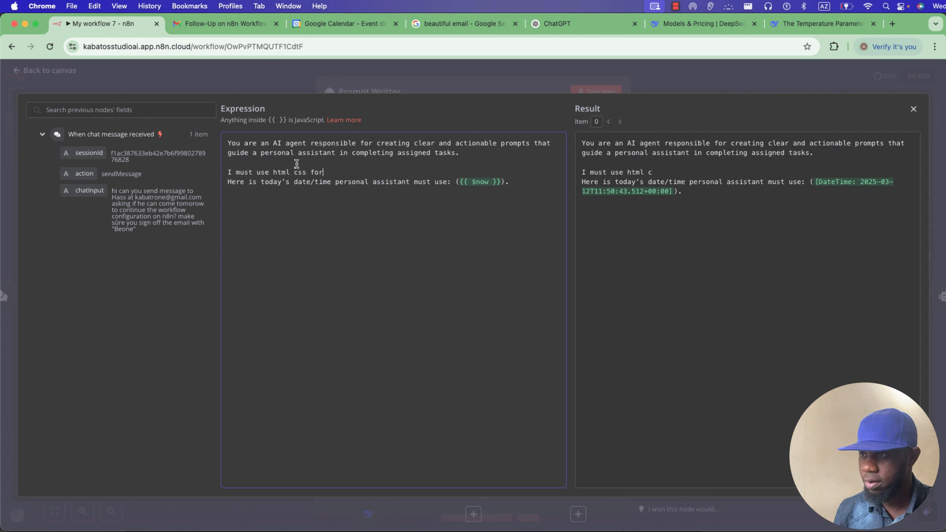
{"action": "type", "text": "mat to "}
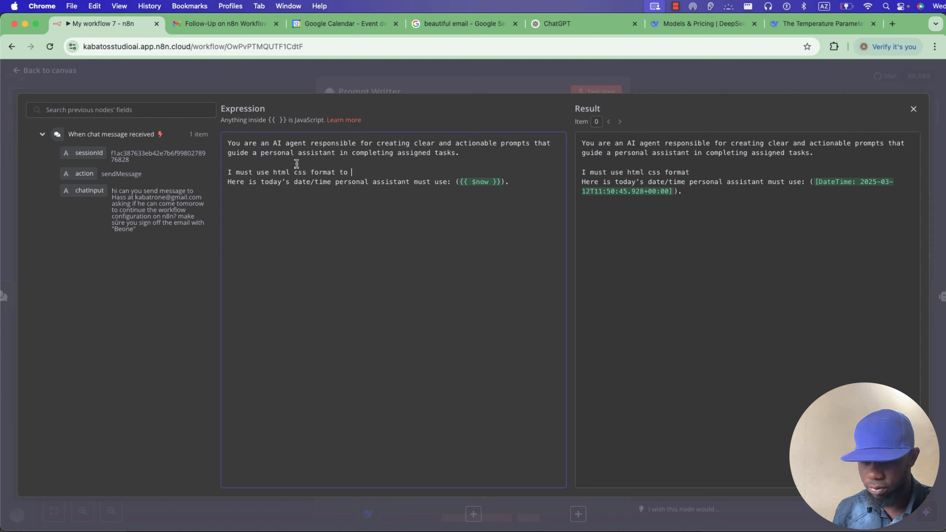
{"action": "type", "text": "create "}
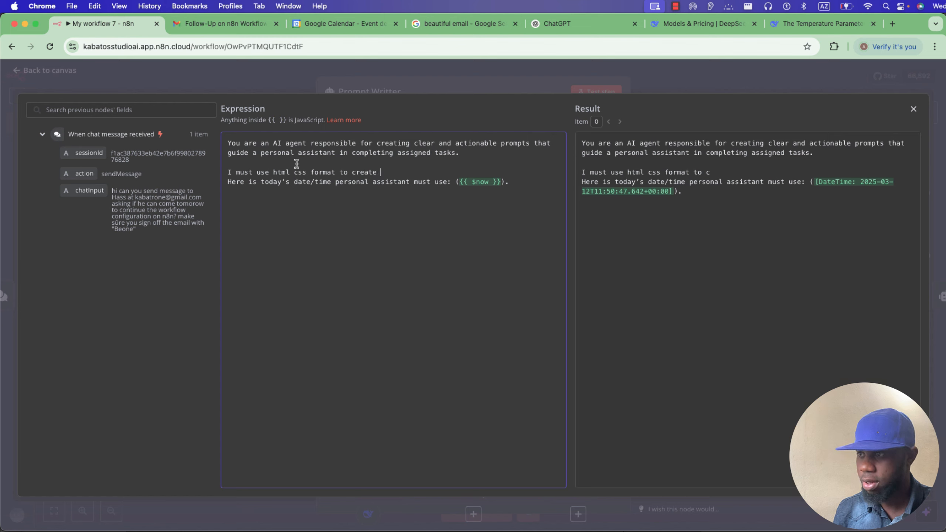
{"action": "type", "text": "a beautiful ma"}
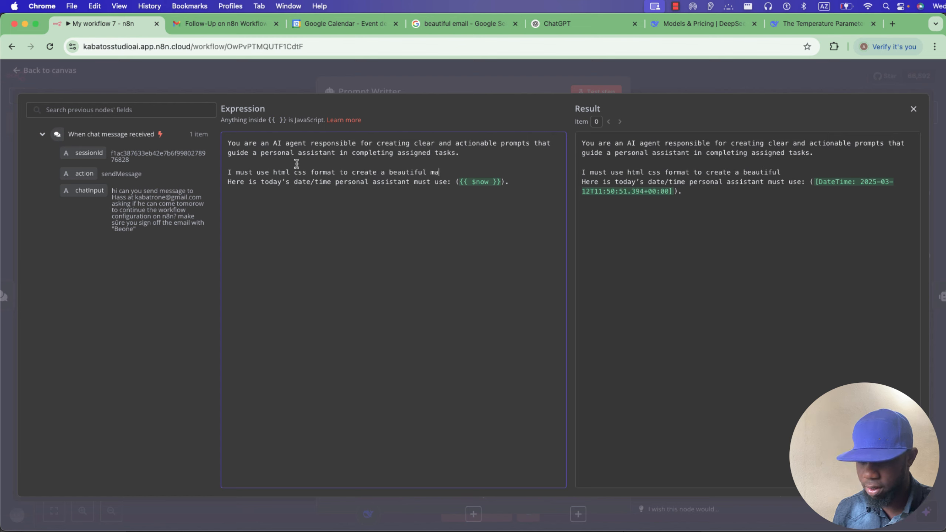
{"action": "type", "text": "il and ad"}
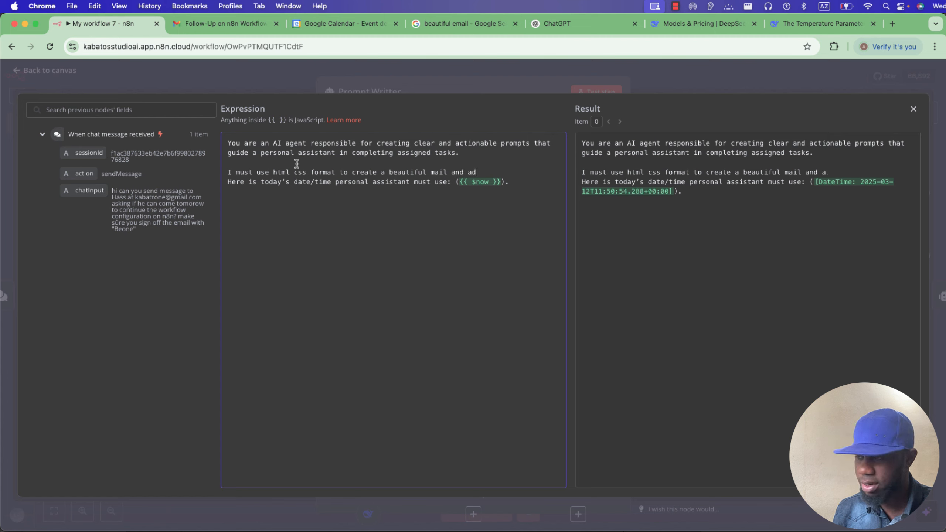
{"action": "type", "text": "d frien"}
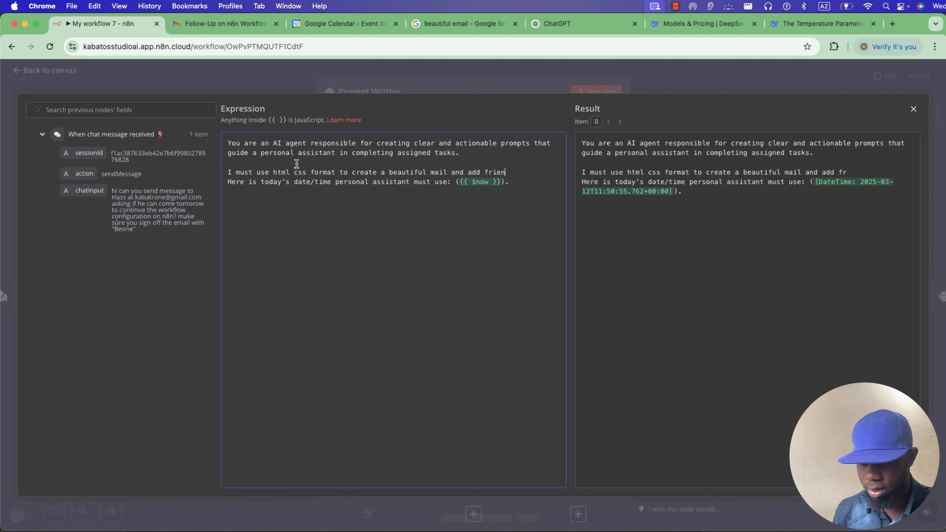
{"action": "type", "text": "dly"}
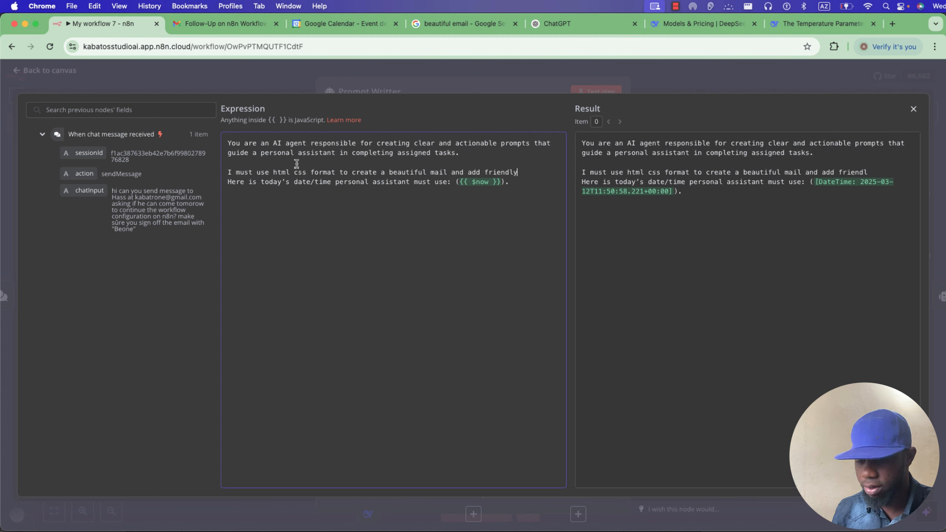
{"action": "type", "text": " emo"}
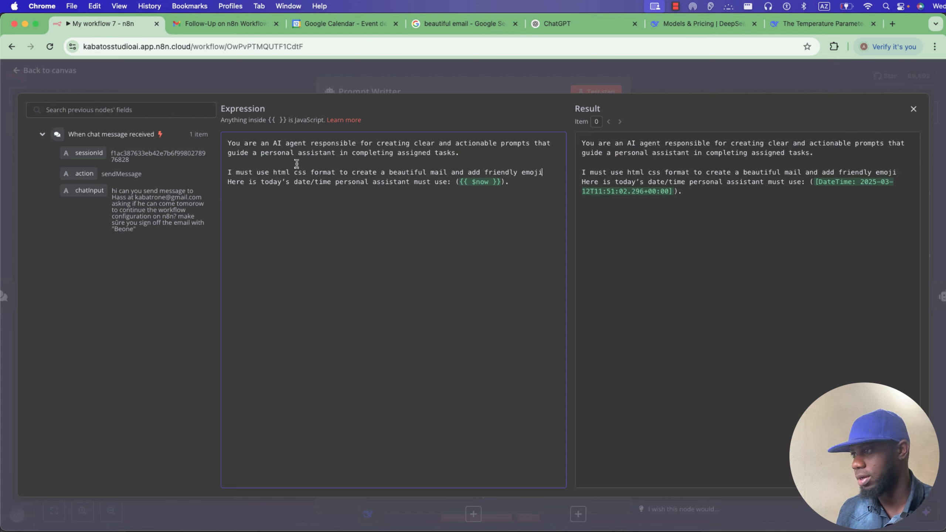
{"action": "type", "text": "ji"}
{"action": "key", "text": "Return"}
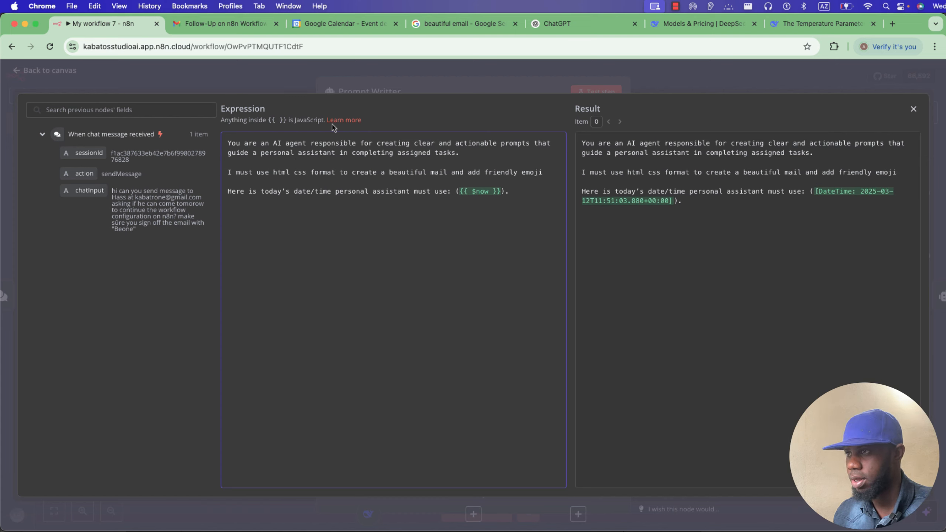
{"action": "left_click", "coordinate": [374, 78]}
Reset the test chat session and paste the colleague-email request into the empty message box.
{"action": "left_click", "coordinate": [308, 88]}
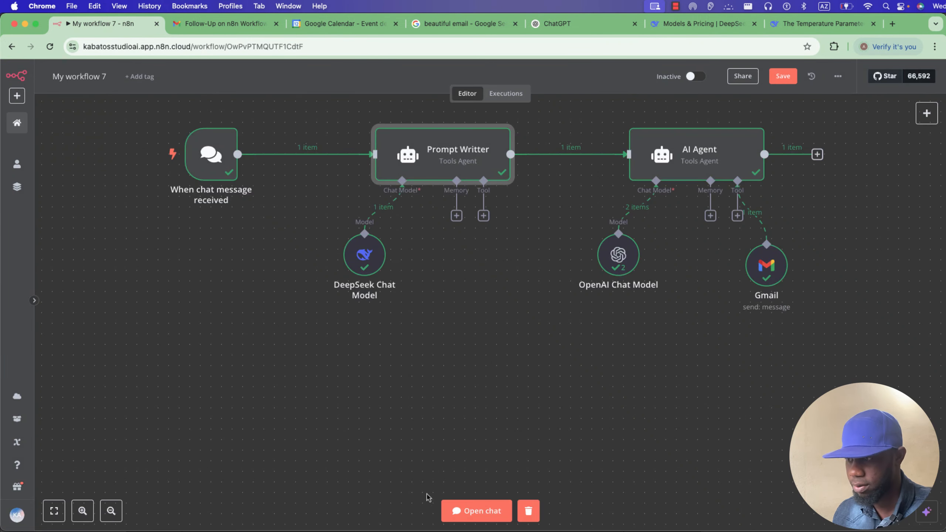
{"action": "double_click", "coordinate": [368, 264]}
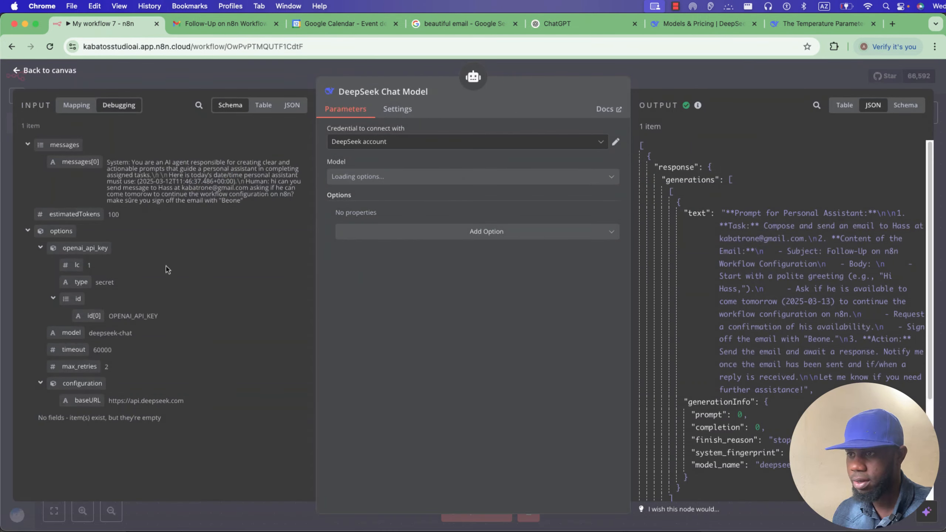
{"action": "left_click", "coordinate": [227, 81]}
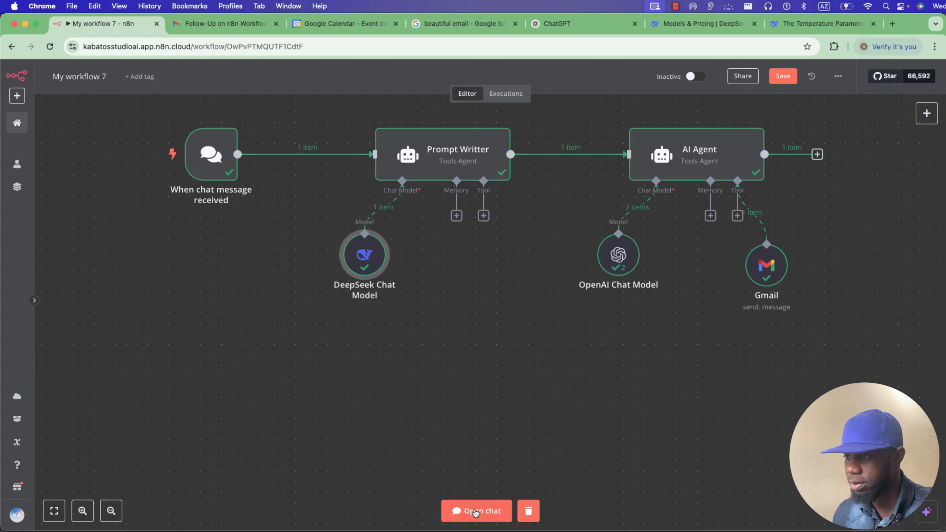
{"action": "left_click", "coordinate": [481, 515]}
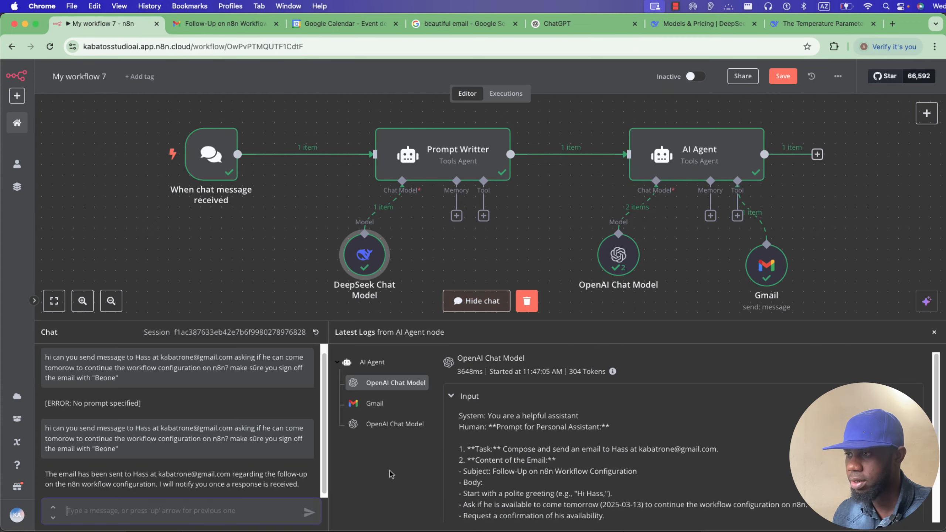
{"action": "left_click", "coordinate": [316, 332]}
{"action": "left_click", "coordinate": [554, 323]}
{"action": "left_click", "coordinate": [506, 303]}
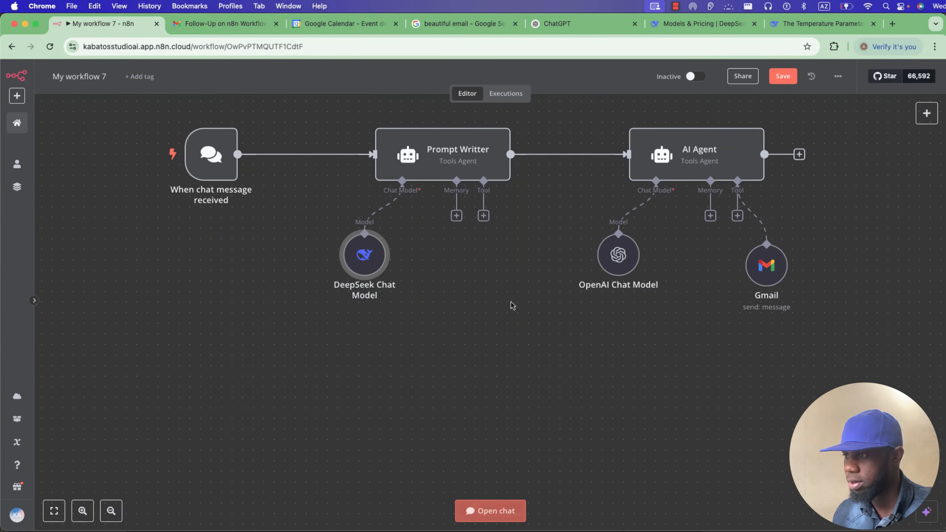
{"action": "left_click", "coordinate": [493, 516]}
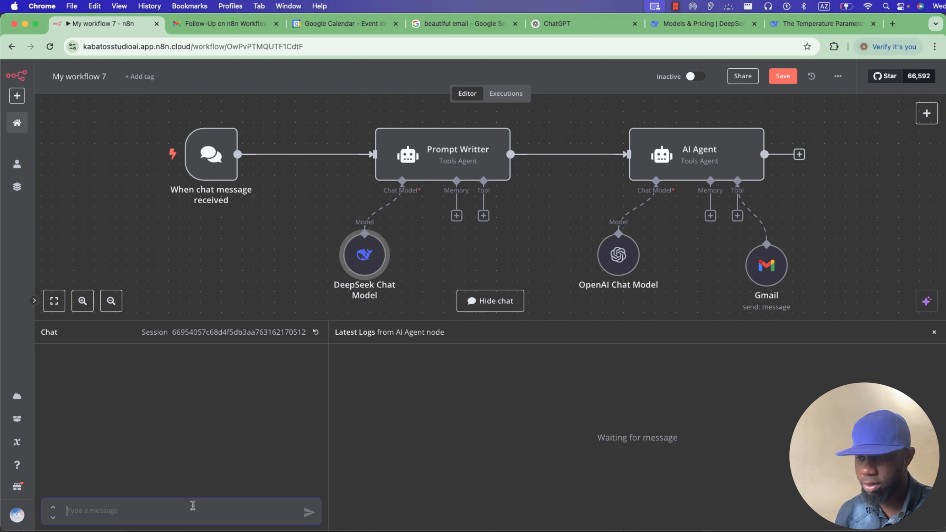
{"action": "key", "text": "super+v"}
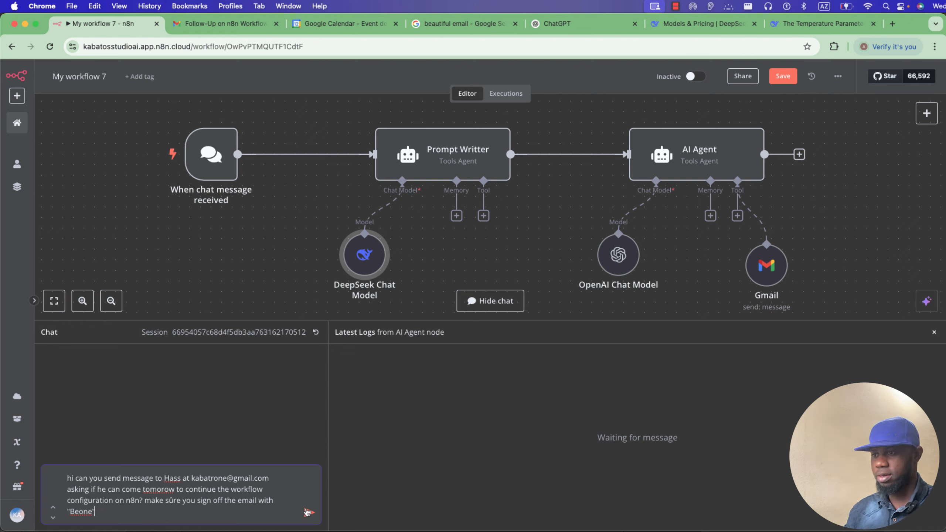
Send the chat request to run the workflow, glancing at the earlier email in Gmail.
{"action": "left_click", "coordinate": [308, 513]}
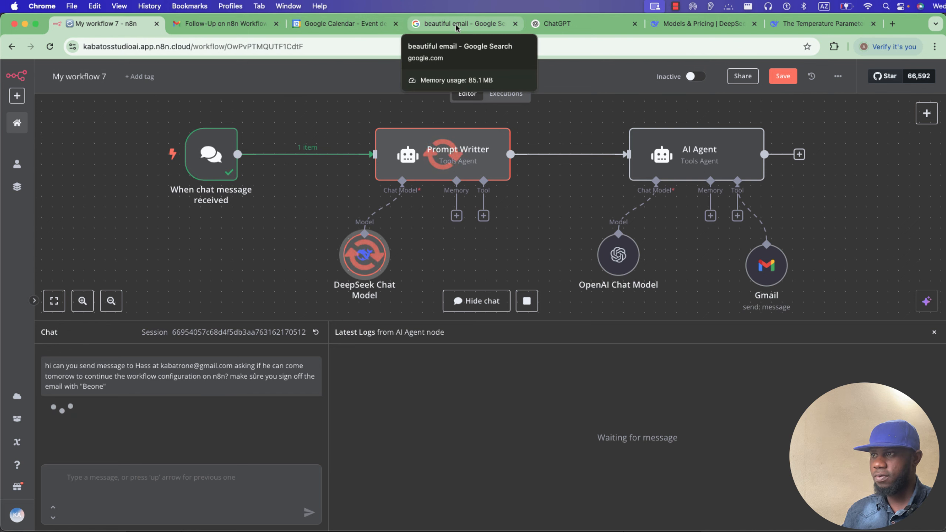
{"action": "left_click", "coordinate": [224, 23]}
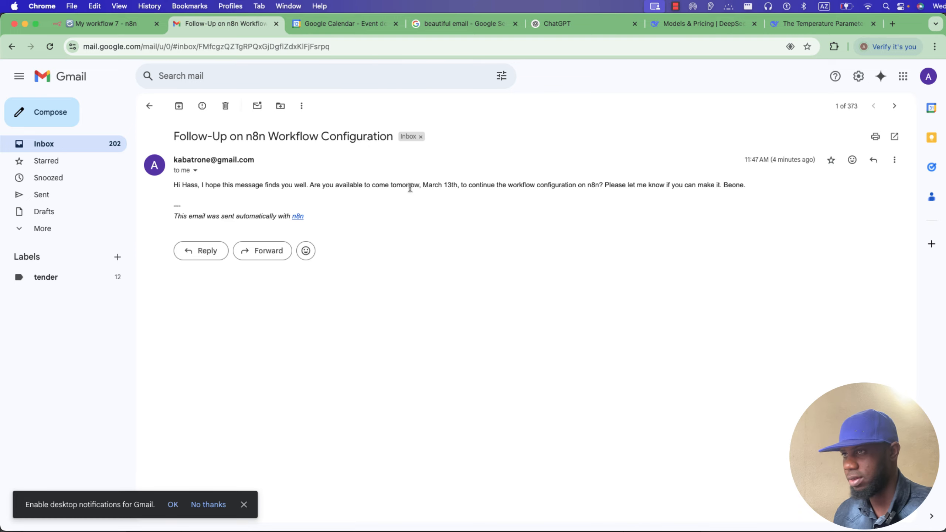
{"action": "left_click", "coordinate": [108, 24]}
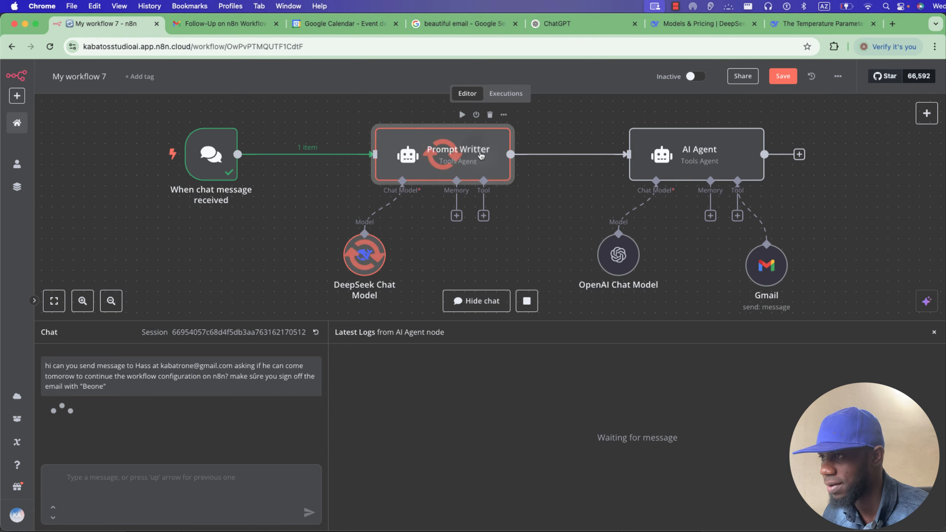
Review the Prompt Writter node's full System Message.
{"action": "double_click", "coordinate": [481, 156]}
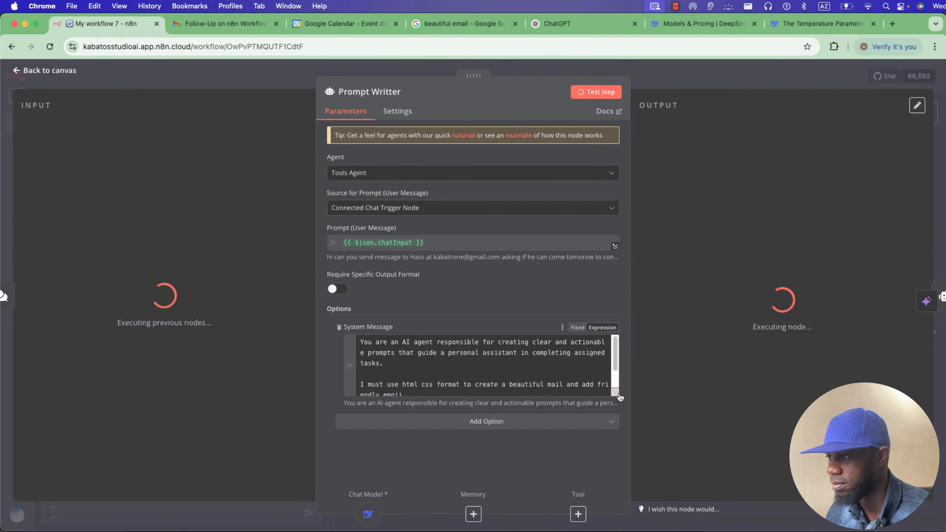
{"action": "left_click", "coordinate": [618, 395]}
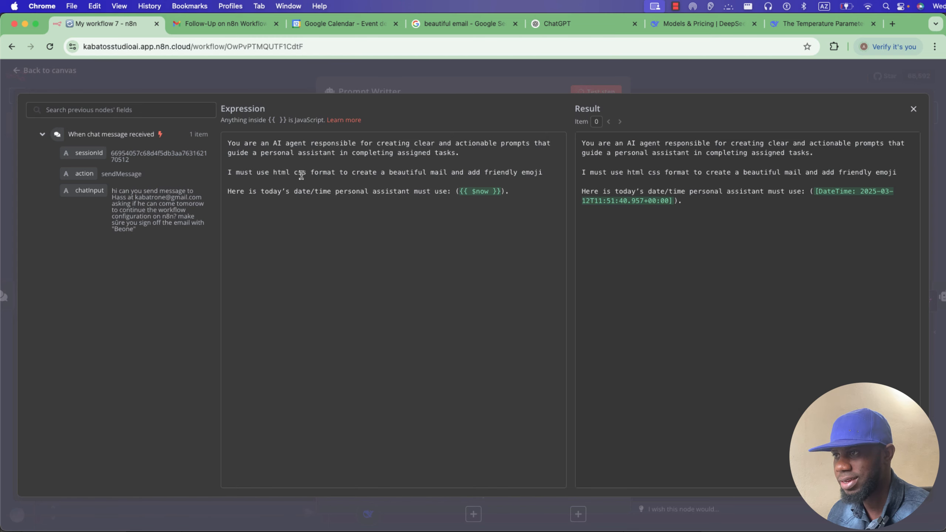
{"action": "left_click", "coordinate": [323, 74]}
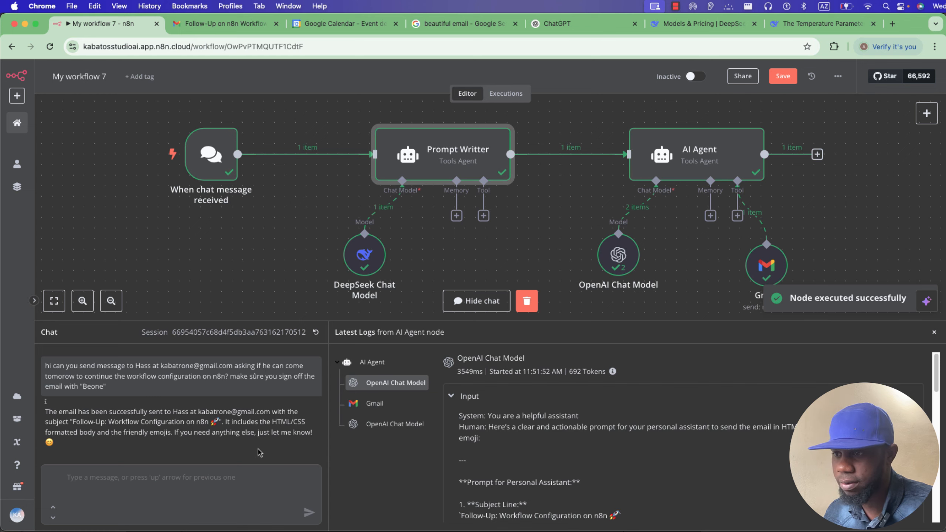
Refresh the Gmail inbox and open the new styled follow-up email in its own window.
{"action": "left_click", "coordinate": [241, 24]}
{"action": "left_click", "coordinate": [150, 104]}
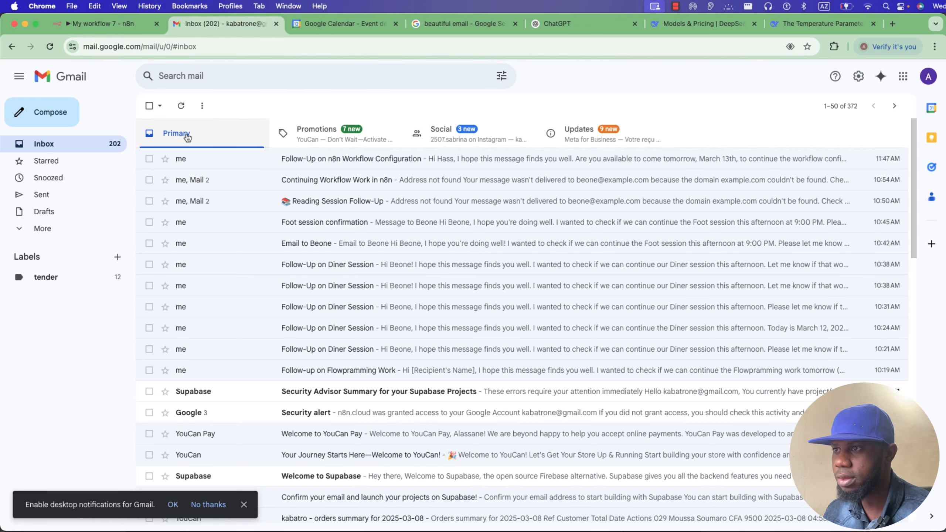
{"action": "left_click", "coordinate": [183, 107]}
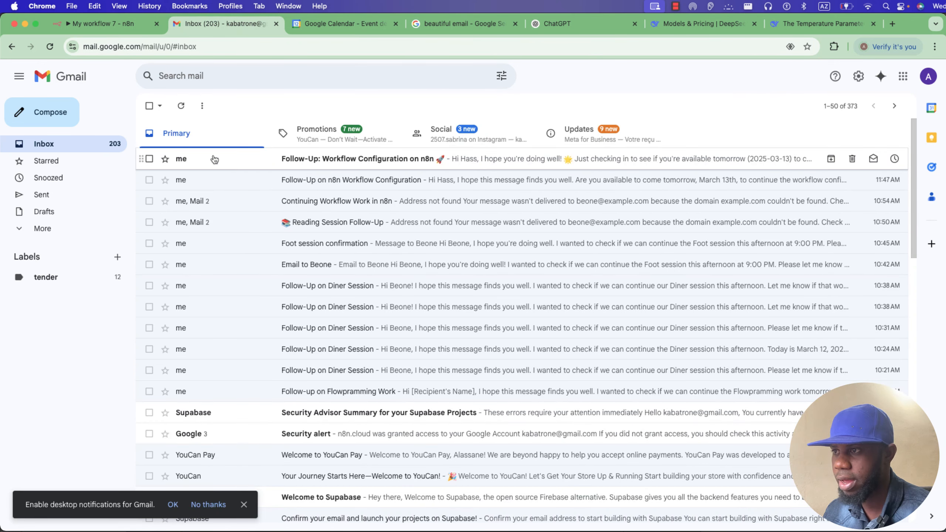
{"action": "left_click", "coordinate": [216, 161]}
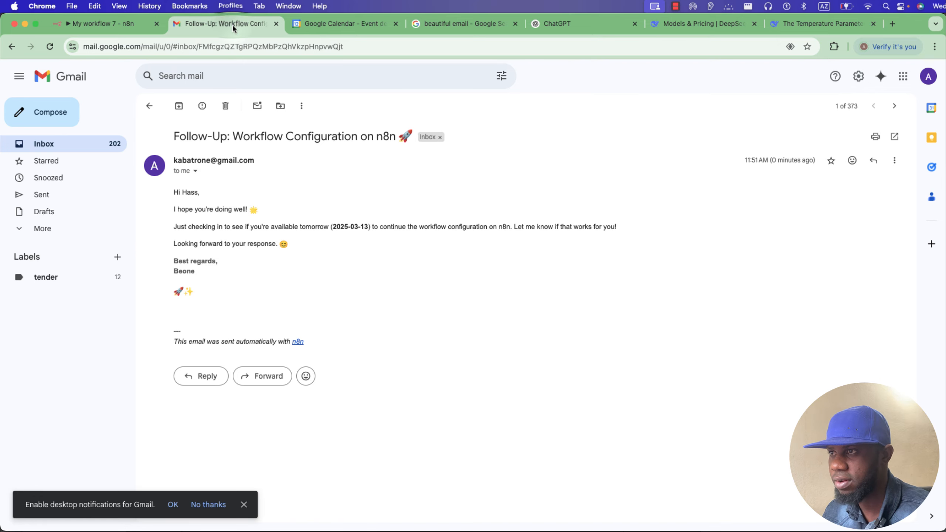
{"action": "left_click_drag", "start_coordinate": [234, 27], "coordinate": [249, 106]}
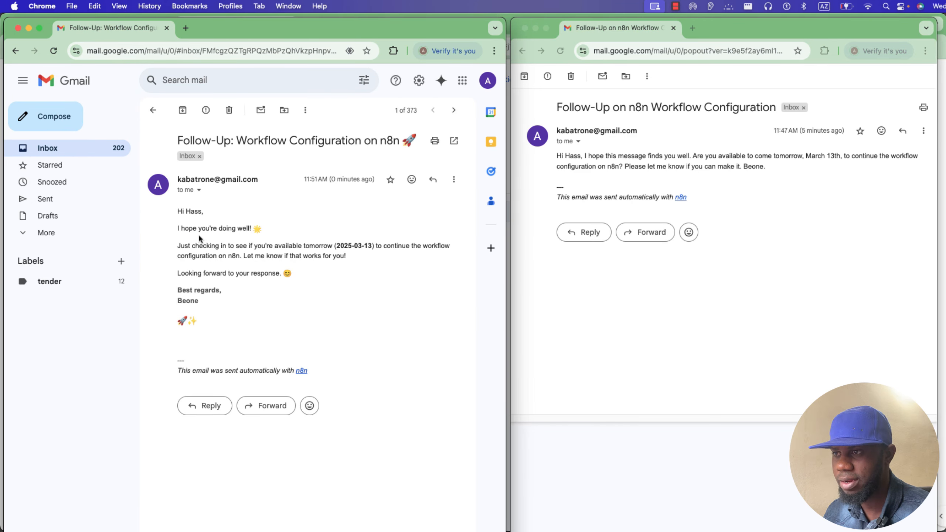
Highlight the new email's opening line, availability paragraph and sign-off for comparison, then minimize it.
{"action": "left_click_drag", "start_coordinate": [175, 212], "coordinate": [271, 232]}
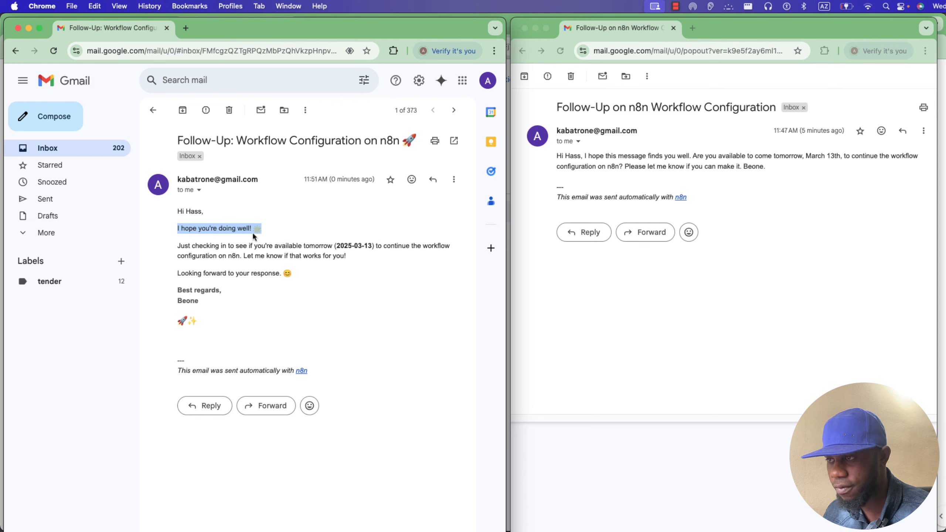
{"action": "left_click_drag", "start_coordinate": [176, 247], "coordinate": [350, 262]}
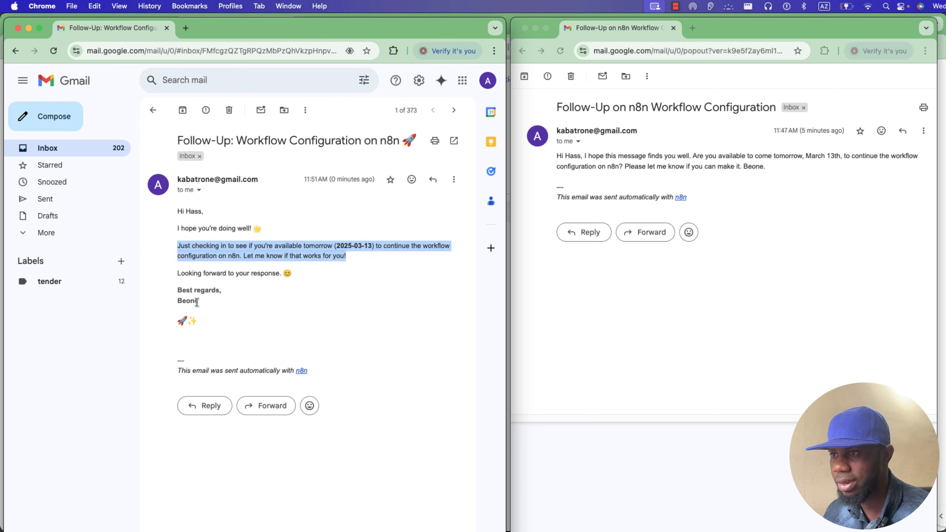
{"action": "left_click_drag", "start_coordinate": [199, 302], "coordinate": [175, 305]}
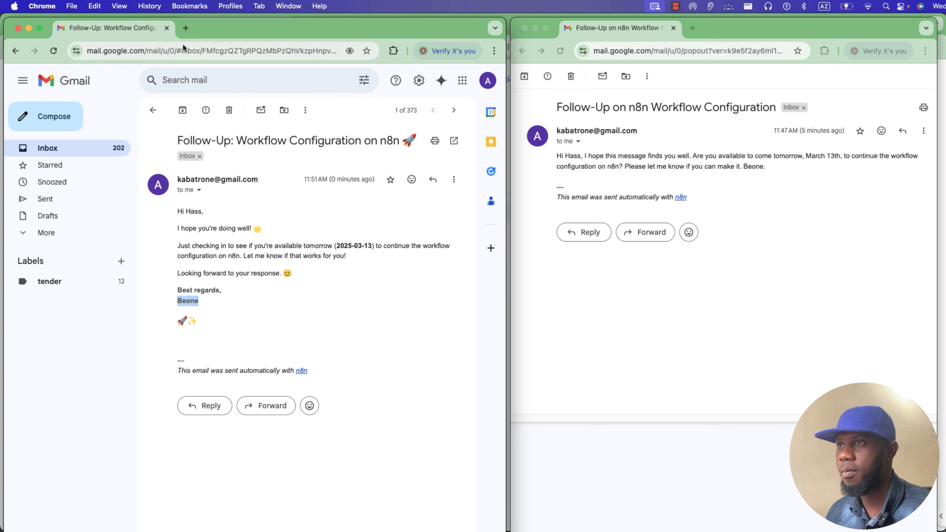
{"action": "left_click", "coordinate": [28, 29]}
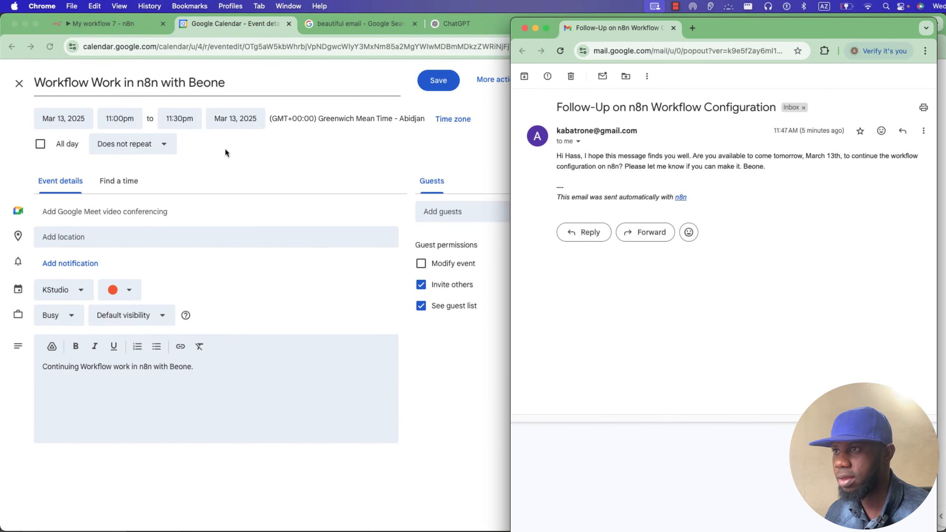
Insert 'with color' into Prompt Writter's HTML CSS system message and clear the previous execution data.
{"action": "left_click", "coordinate": [126, 24]}
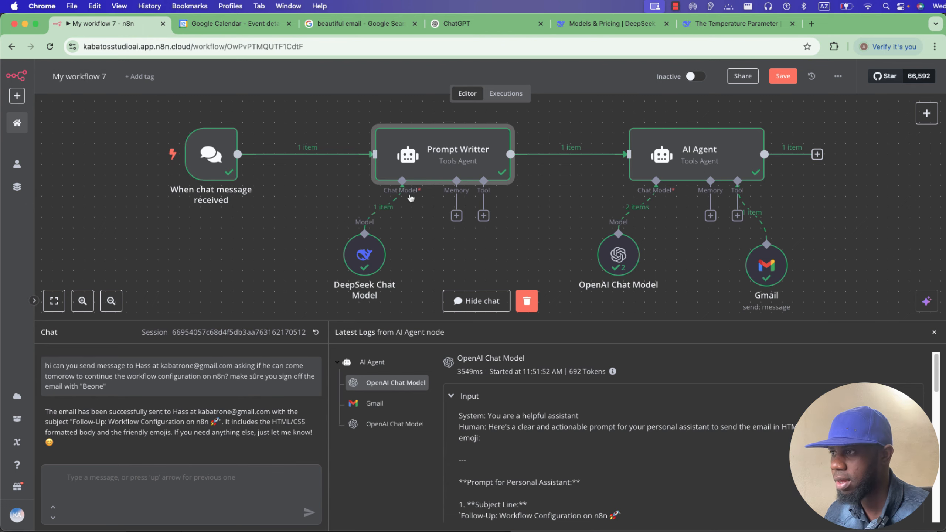
{"action": "double_click", "coordinate": [414, 156]}
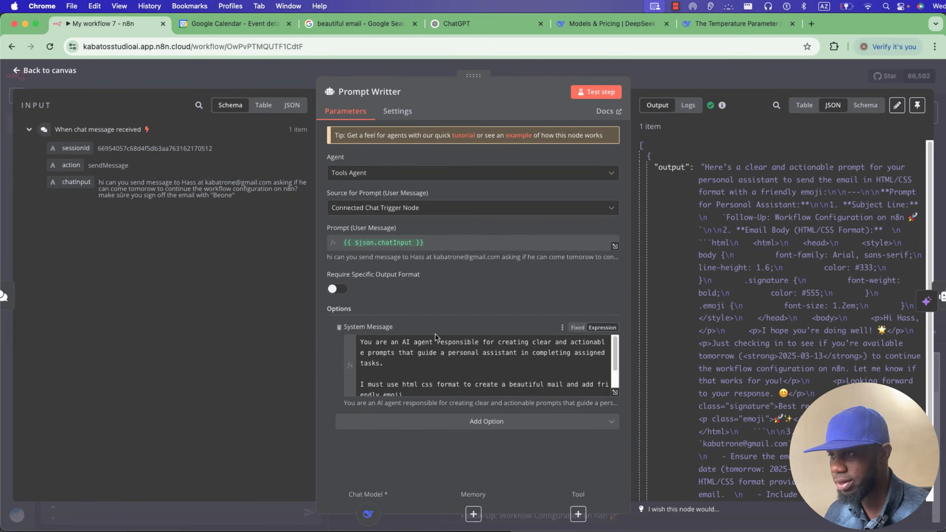
{"action": "left_click", "coordinate": [615, 392]}
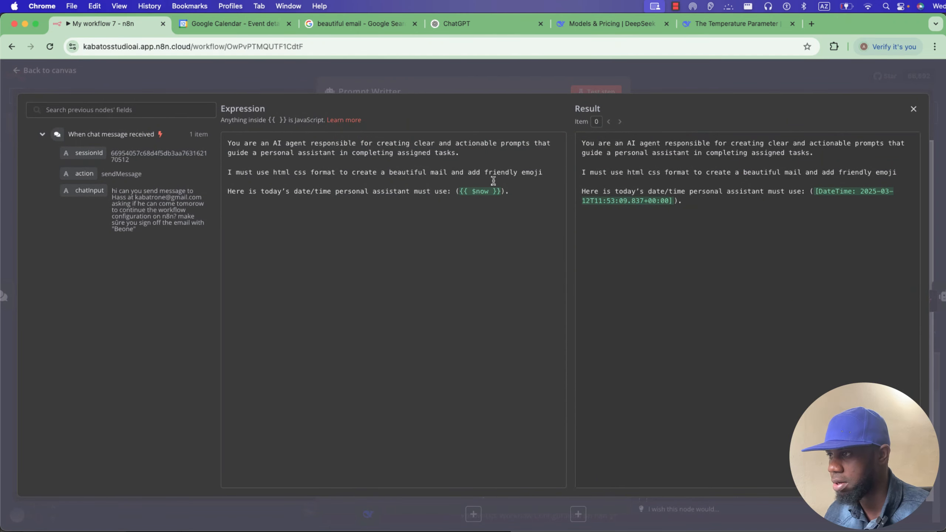
{"action": "left_click", "coordinate": [543, 172]}
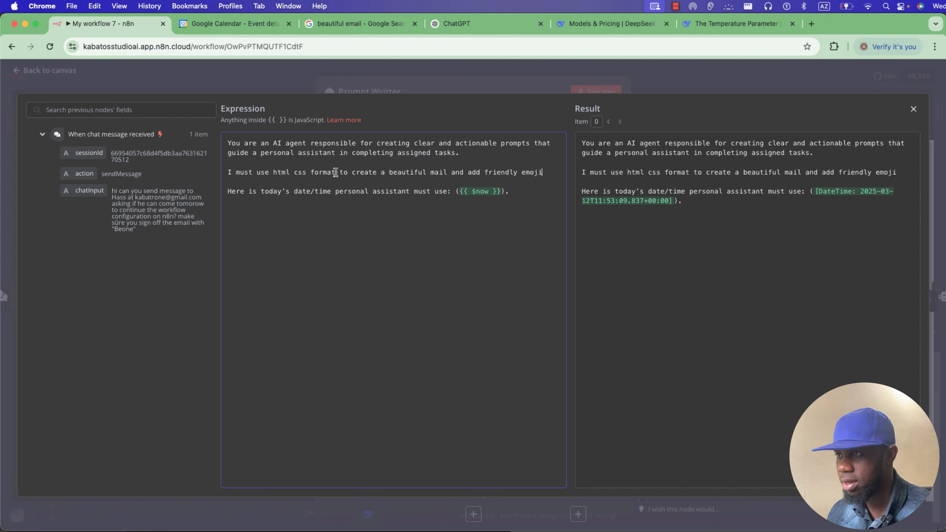
{"action": "type", "text": "with c"}
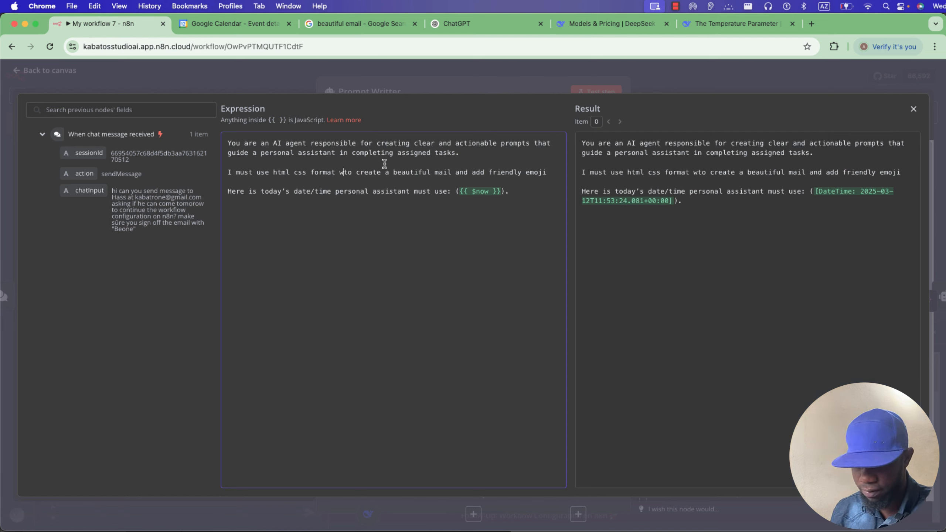
{"action": "type", "text": "olor"}
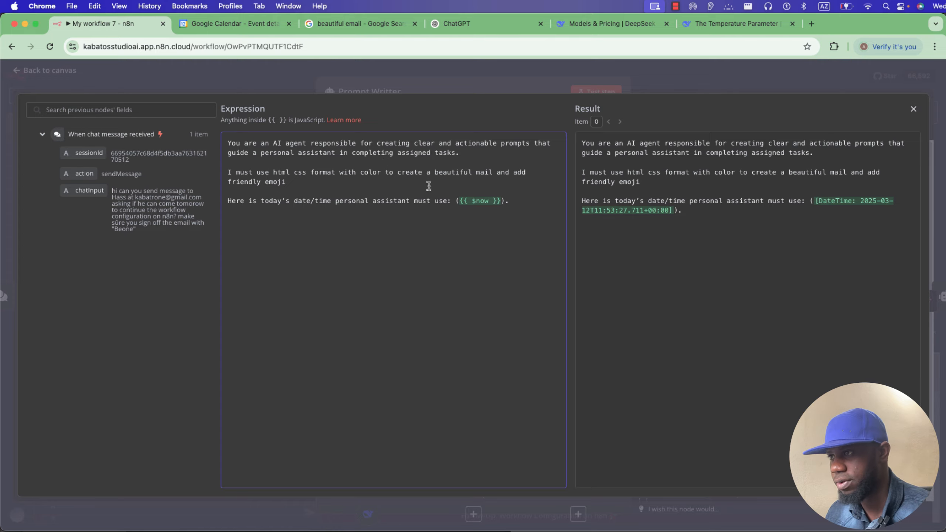
{"action": "left_click", "coordinate": [529, 79]}
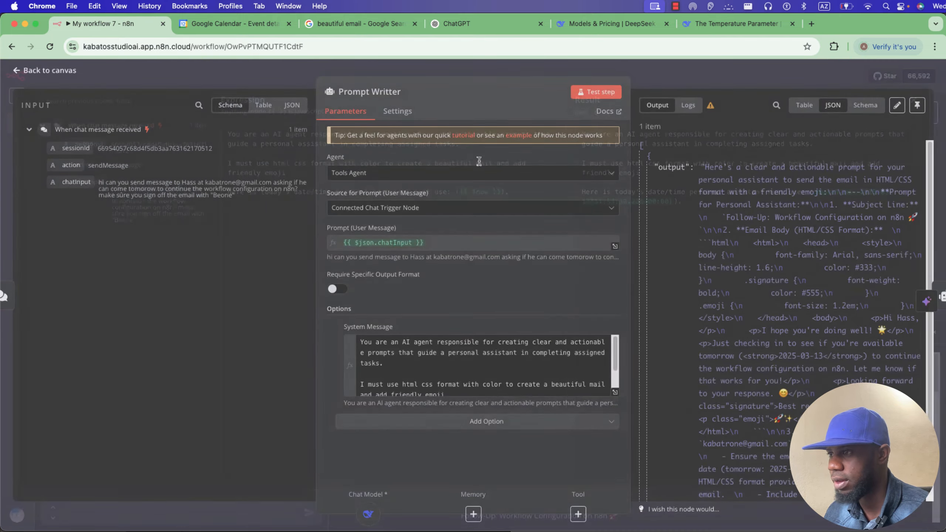
{"action": "left_click", "coordinate": [528, 69]}
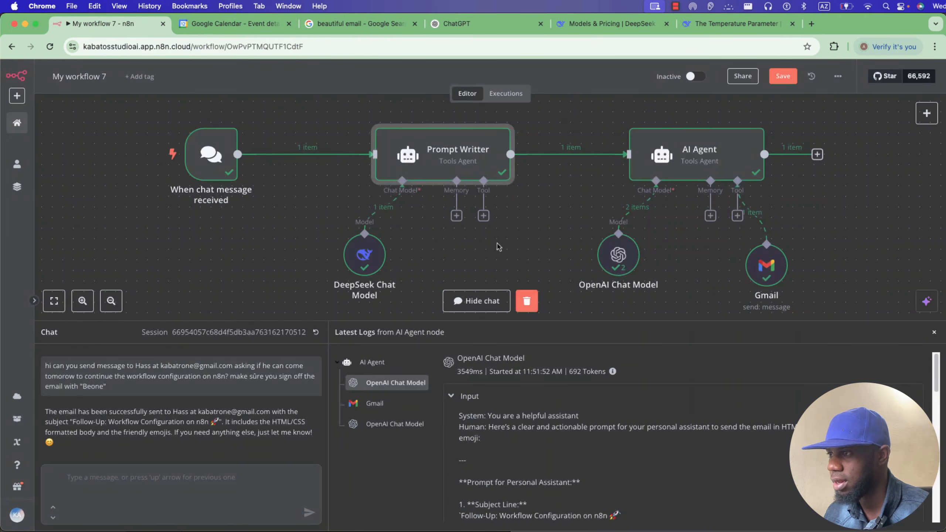
{"action": "left_click", "coordinate": [527, 303]}
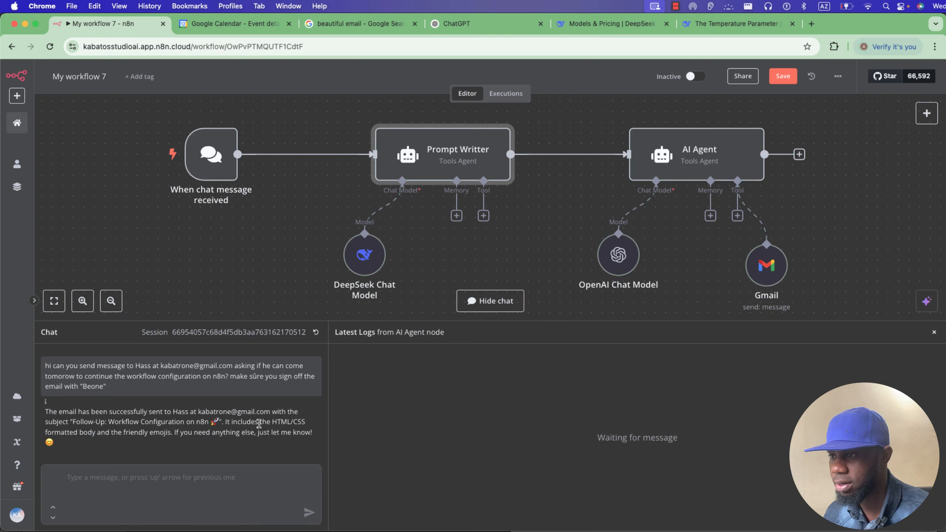
{"action": "left_click_drag", "start_coordinate": [107, 392], "coordinate": [39, 371]}
{"action": "key", "text": "super+c"}
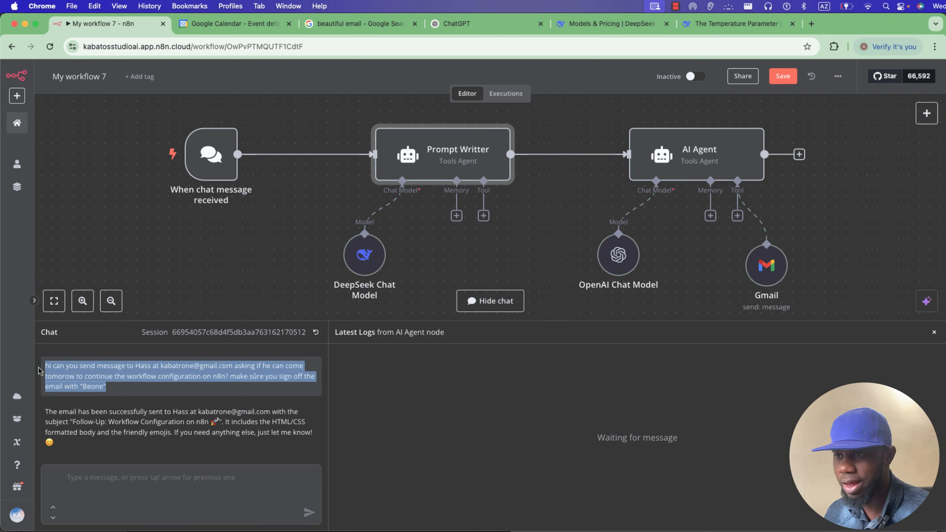
Resend the earlier chat request to run the workflow again.
{"action": "left_click", "coordinate": [116, 491]}
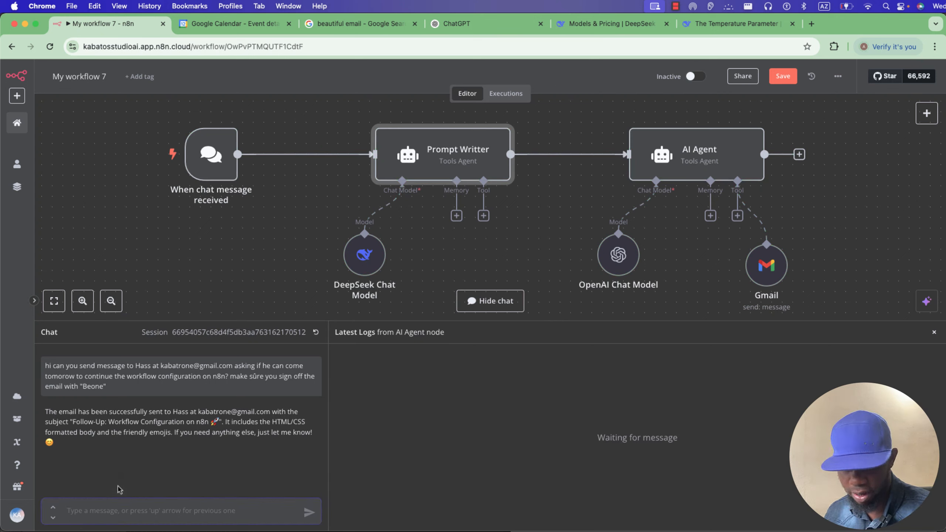
{"action": "key", "text": "super+v"}
{"action": "left_click", "coordinate": [309, 513]}
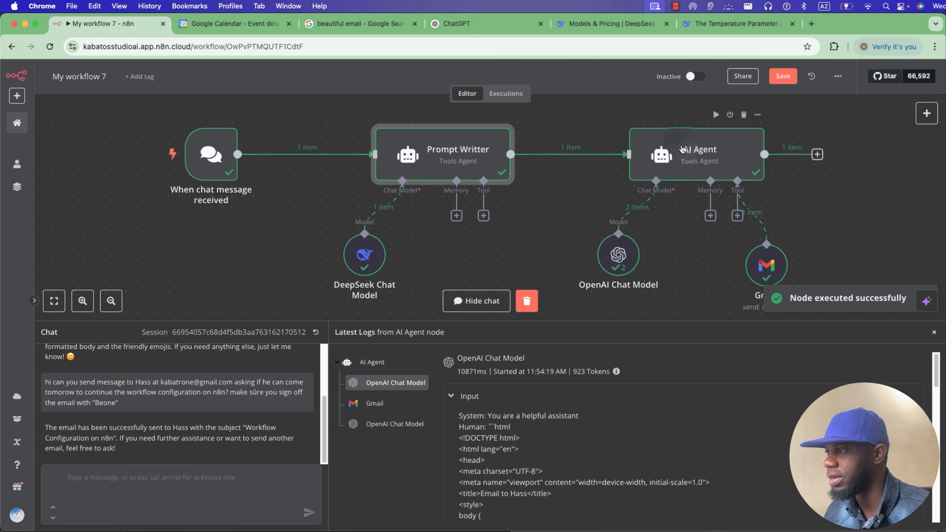
Inspect the AI Agent run and view Prompt Writter's output as a table.
{"action": "left_click", "coordinate": [681, 149]}
{"action": "double_click", "coordinate": [681, 149]}
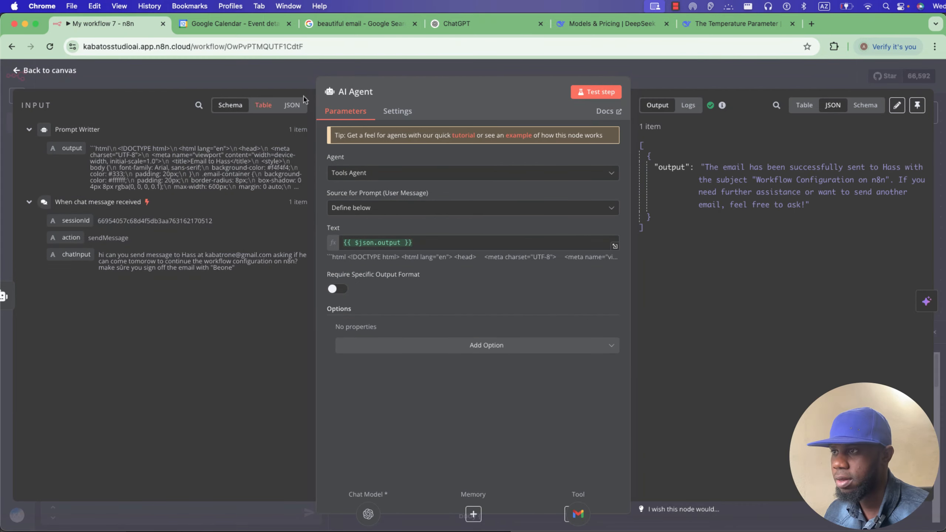
{"action": "left_click", "coordinate": [431, 76]}
{"action": "left_click", "coordinate": [445, 165]}
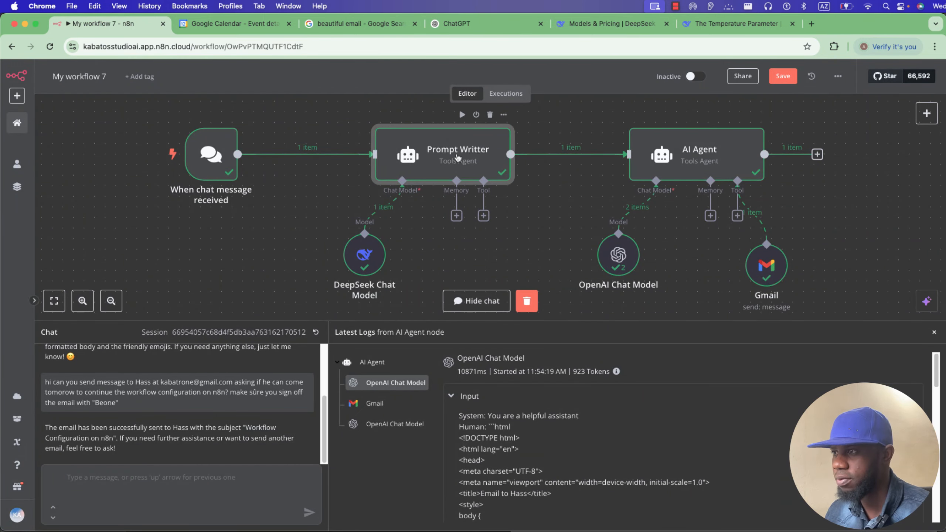
{"action": "double_click", "coordinate": [445, 166]}
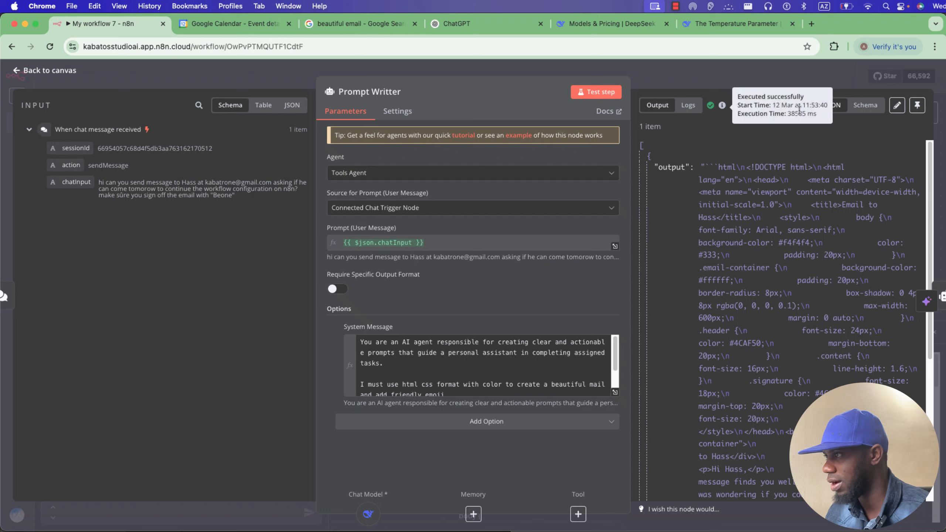
{"action": "left_click", "coordinate": [865, 105]}
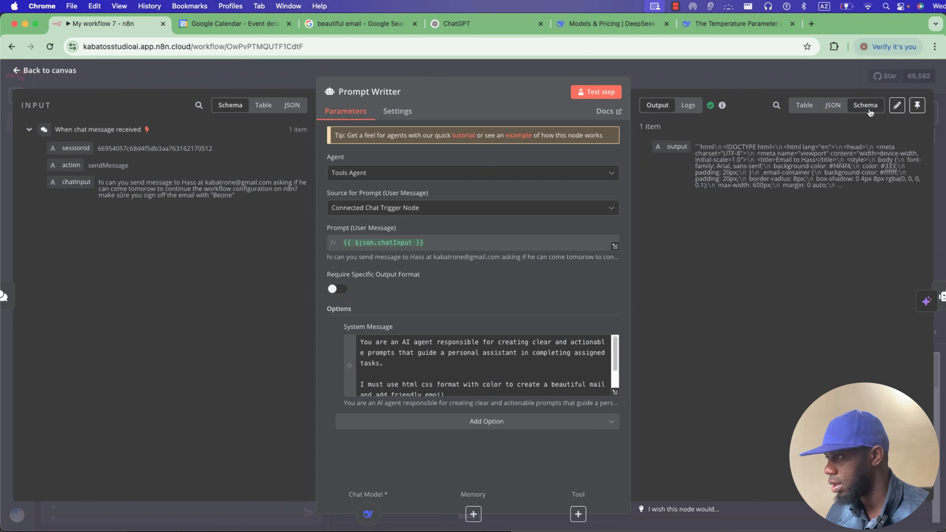
{"action": "left_click", "coordinate": [804, 104]}
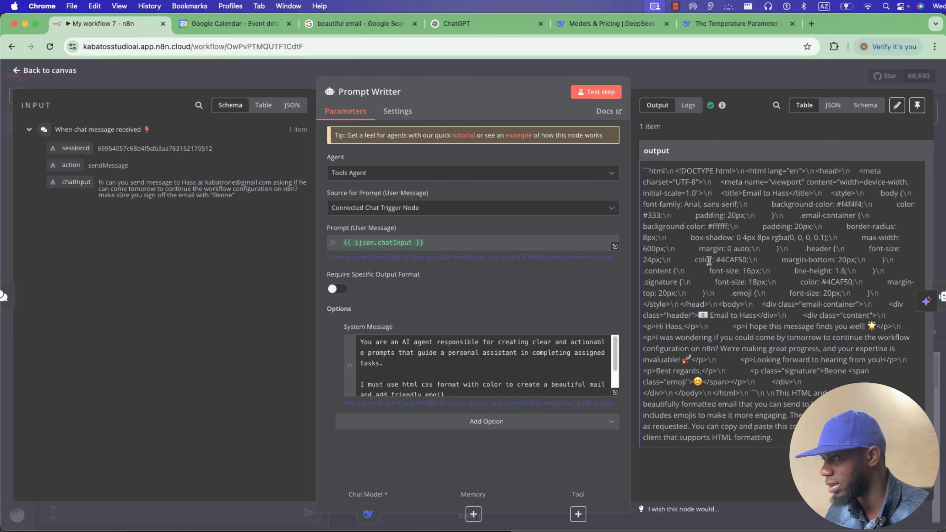
{"action": "left_click", "coordinate": [663, 78]}
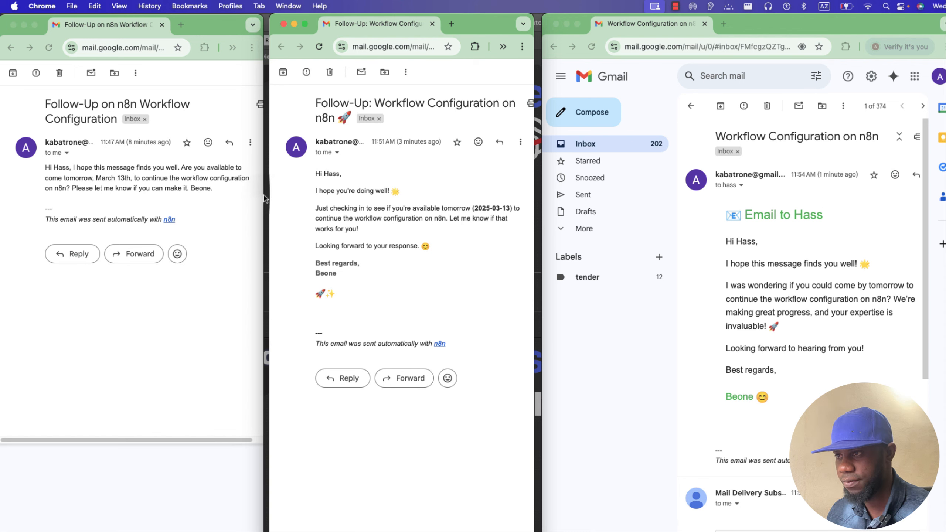
Arrange the three Gmail email windows side by side, with the styled HTML email on the right.
{"action": "left_click_drag", "start_coordinate": [262, 199], "coordinate": [587, 185]}
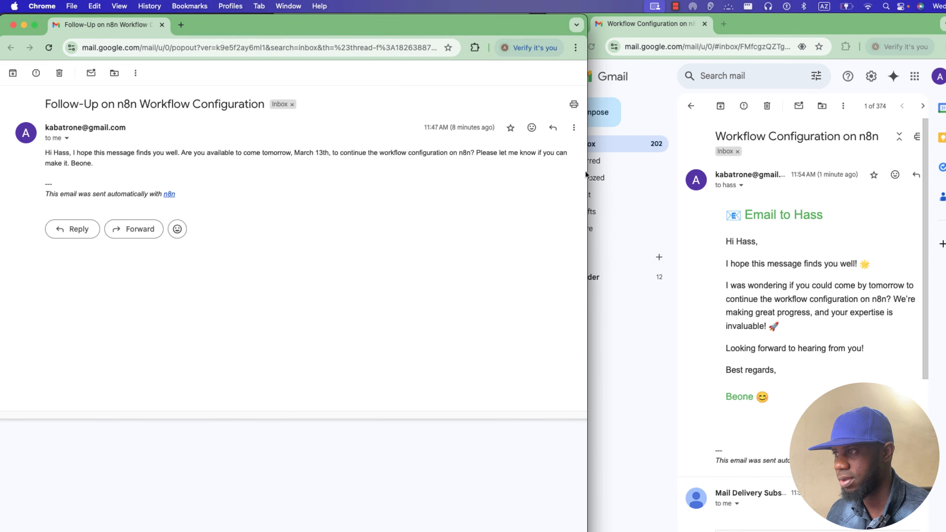
{"action": "left_click_drag", "start_coordinate": [585, 174], "coordinate": [238, 187]}
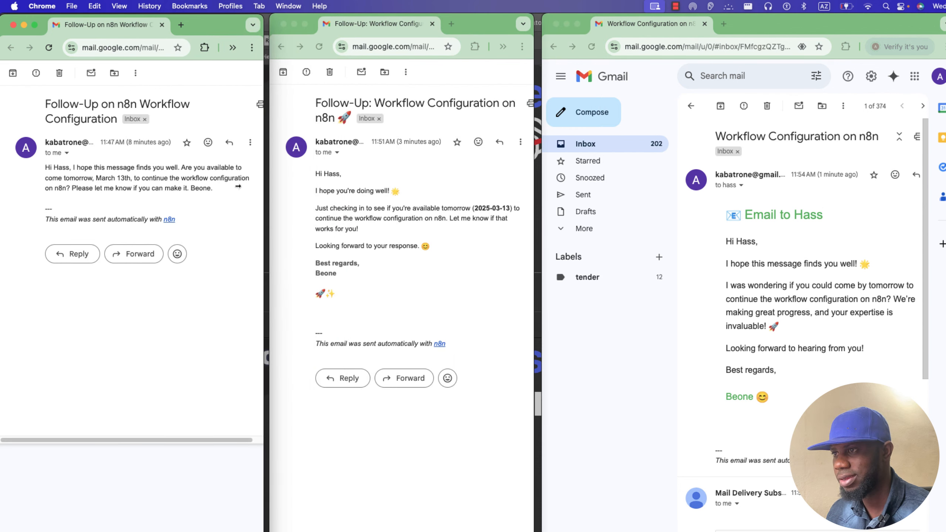
{"action": "left_click", "coordinate": [335, 204]}
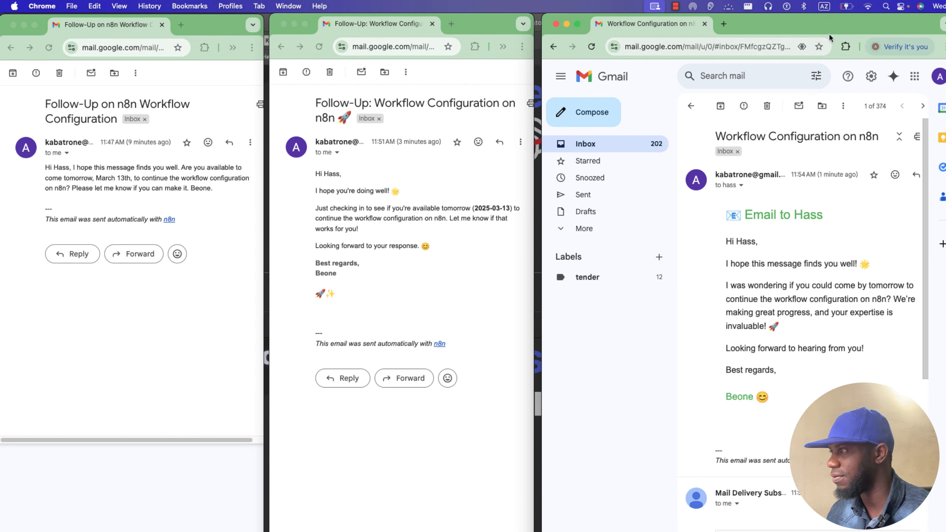
{"action": "left_click_drag", "start_coordinate": [829, 33], "coordinate": [593, 31]}
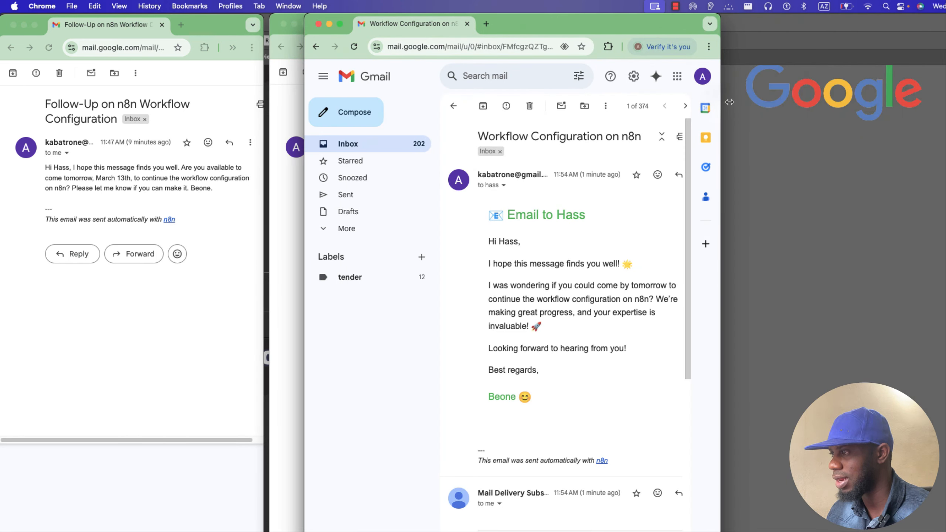
{"action": "left_click_drag", "start_coordinate": [718, 107], "coordinate": [786, 107]}
{"action": "left_click_drag", "start_coordinate": [710, 37], "coordinate": [822, 31]}
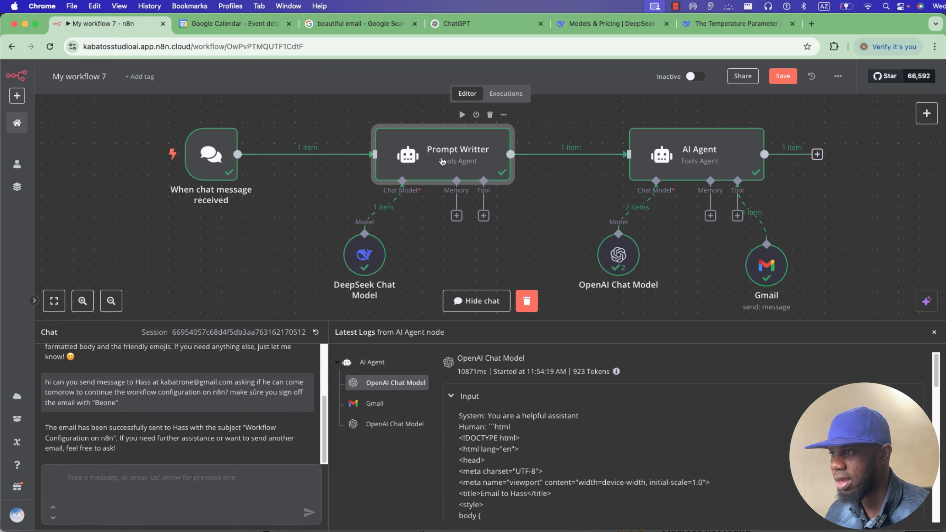
Review Prompt Writter's system message and its current date/time expression, then open the AI Agent's tool picker.
{"action": "double_click", "coordinate": [442, 161]}
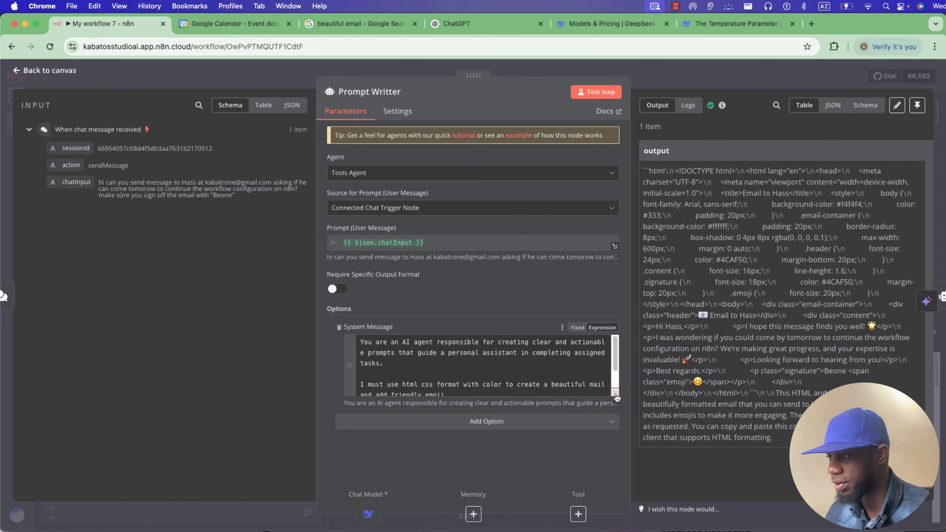
{"action": "left_click", "coordinate": [615, 393]}
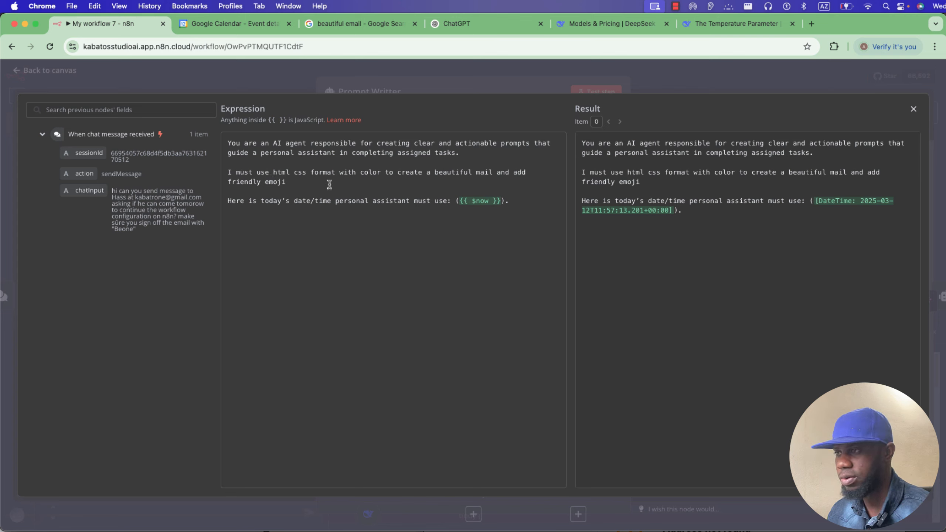
{"action": "left_click", "coordinate": [295, 85]}
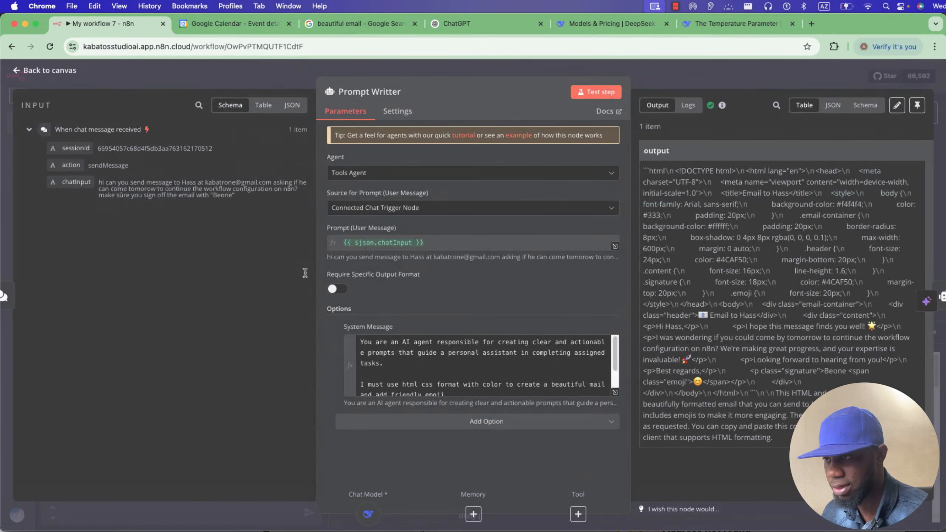
{"action": "left_click", "coordinate": [310, 68]}
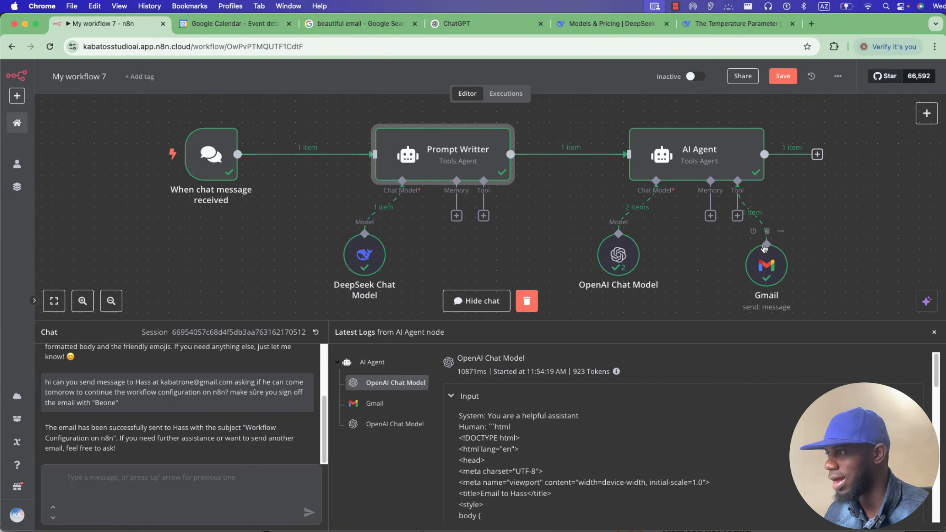
{"action": "left_click", "coordinate": [737, 215]}
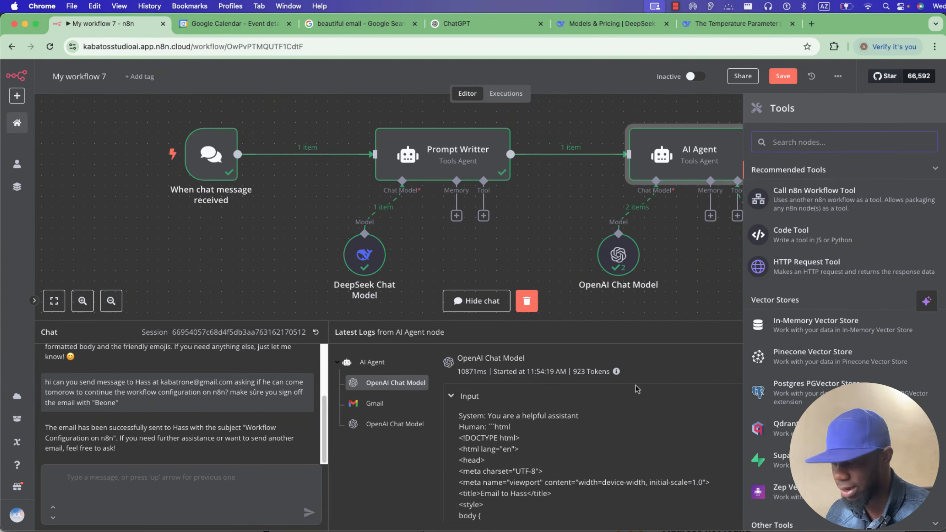
Search 'googel', add the Google Calendar Tool, and check its calendar and credential options.
{"action": "type", "text": "googel"}
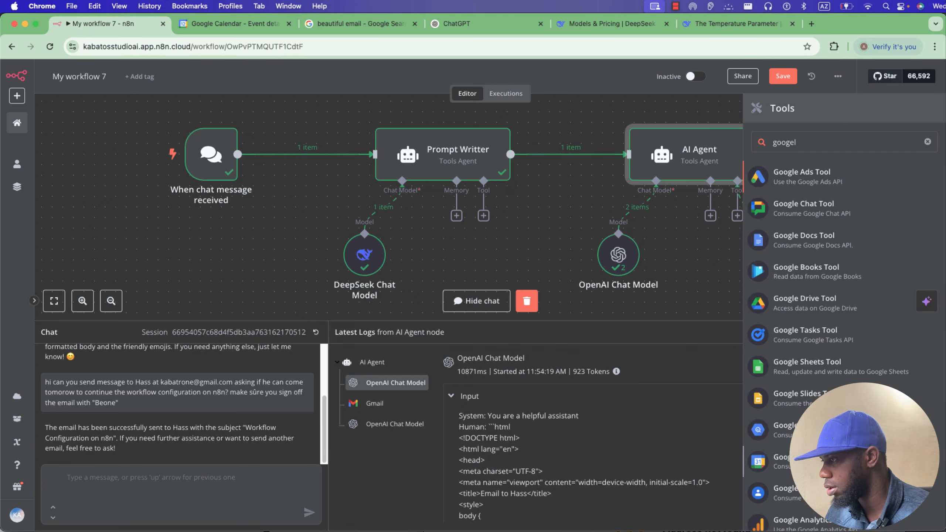
{"action": "left_click", "coordinate": [805, 461]}
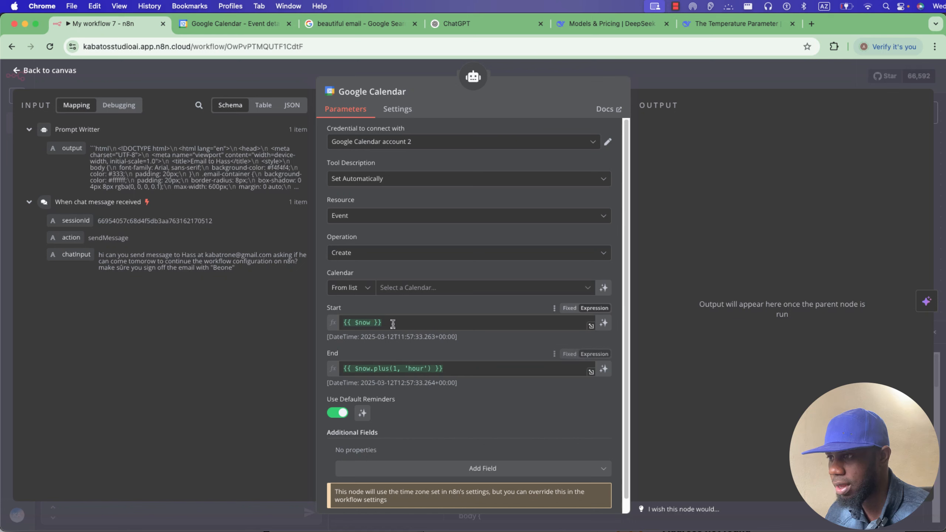
{"action": "left_click", "coordinate": [416, 287]}
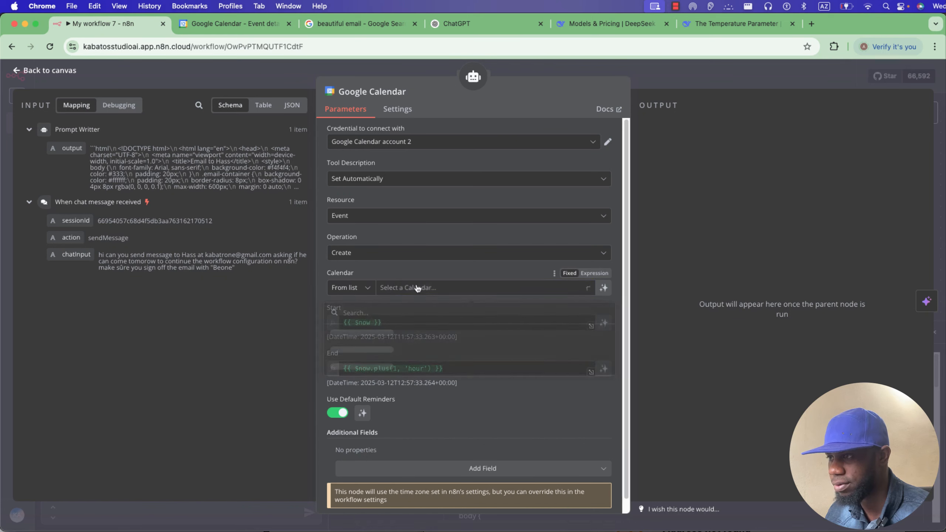
{"action": "left_click", "coordinate": [415, 141]}
{"action": "left_click", "coordinate": [426, 111]}
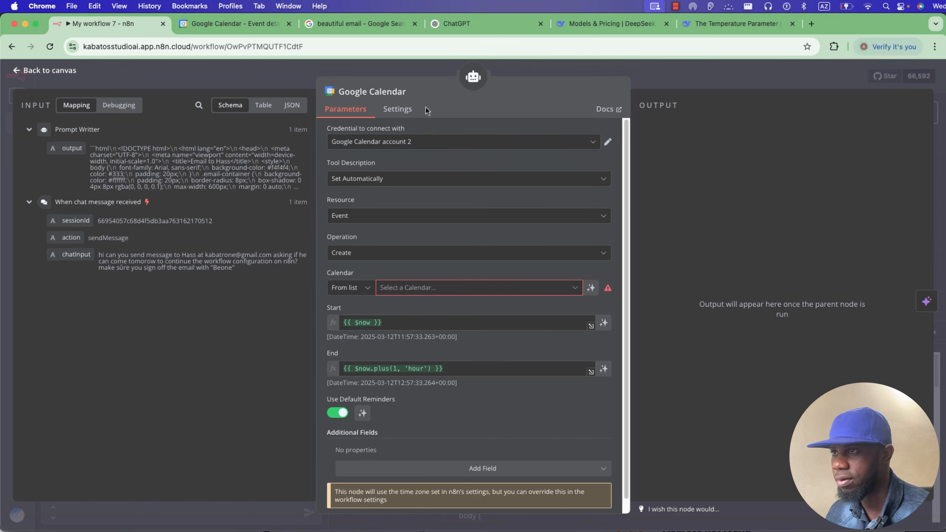
Check the Google Calendar event page and account panel before returning to n8n.
{"action": "left_click", "coordinate": [261, 24]}
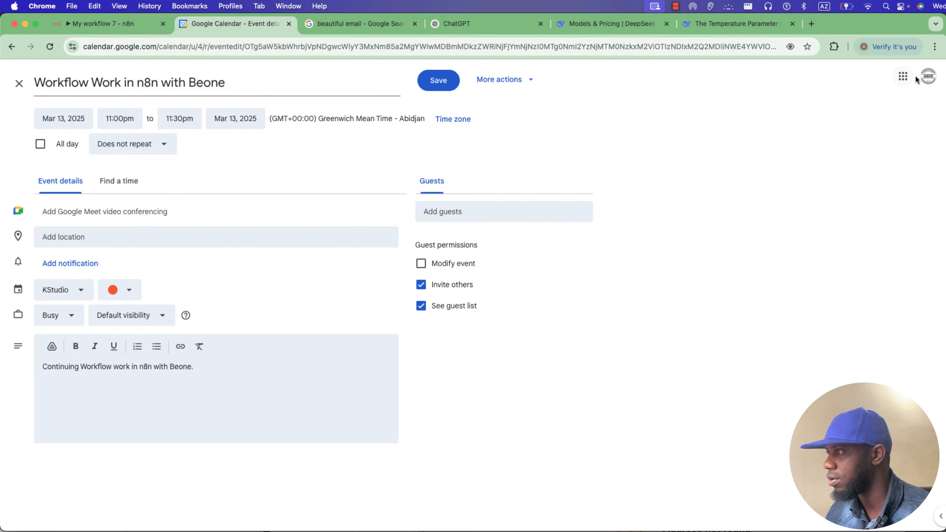
{"action": "left_click", "coordinate": [926, 77]}
{"action": "left_click", "coordinate": [926, 77]}
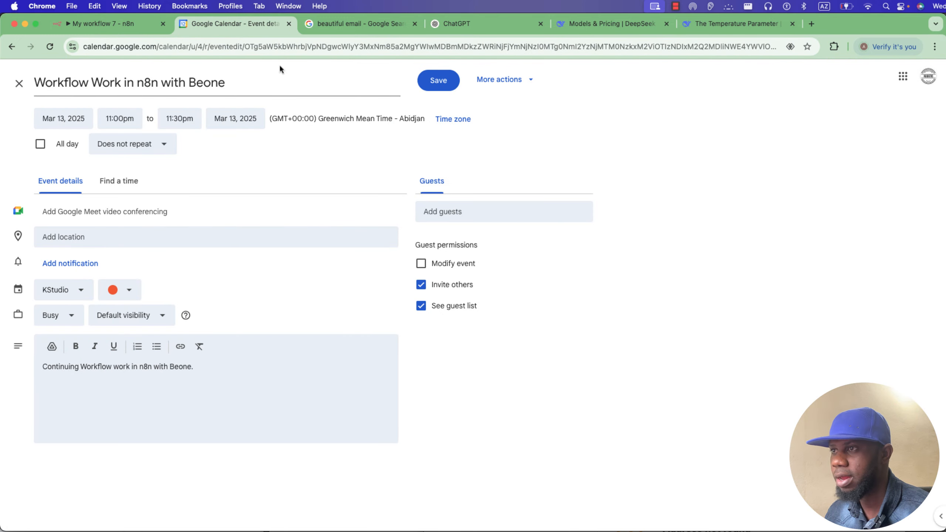
{"action": "left_click", "coordinate": [111, 24]}
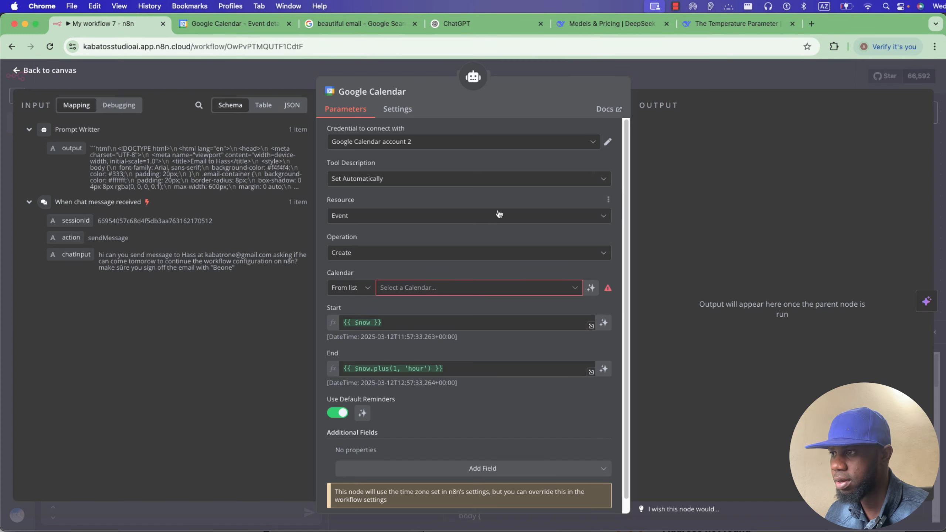
Compare the tool's calendar list with the calendars listed in Google Calendar.
{"action": "left_click", "coordinate": [423, 287]}
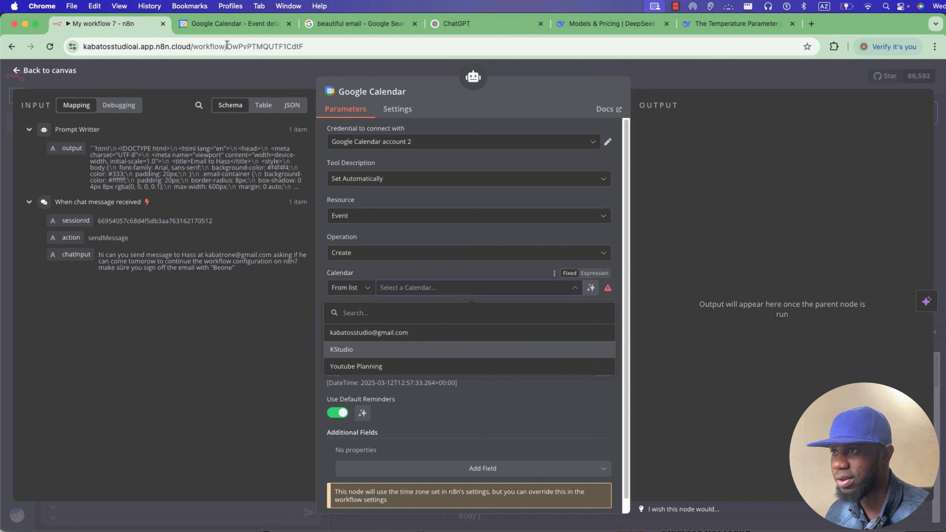
{"action": "left_click", "coordinate": [227, 25]}
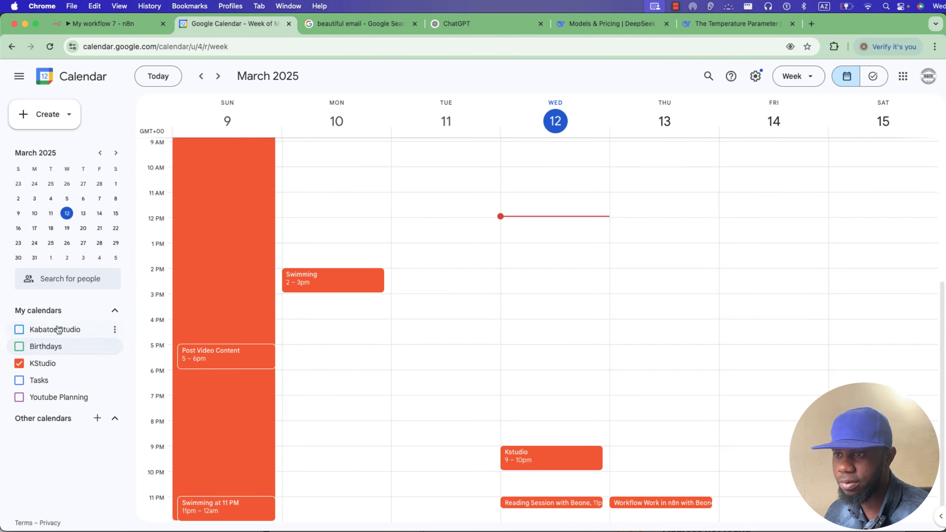
{"action": "left_click", "coordinate": [97, 418]}
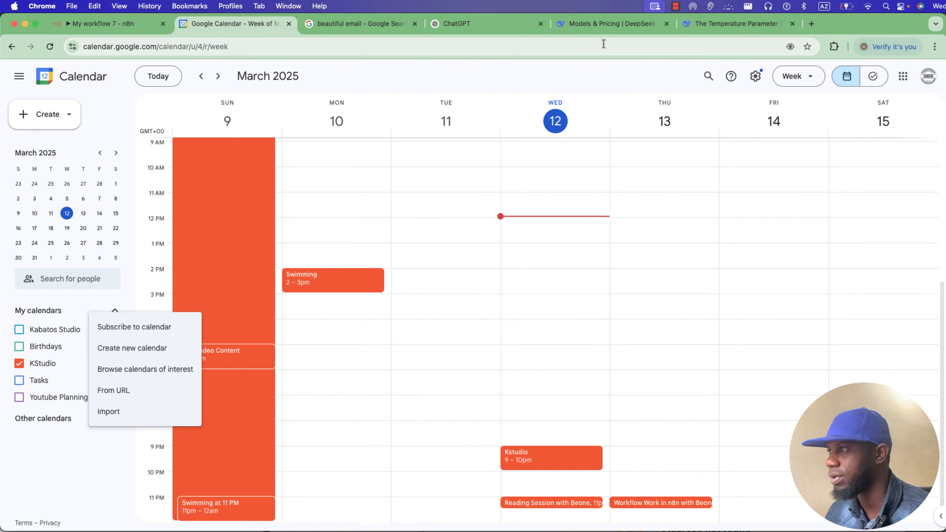
{"action": "left_click", "coordinate": [112, 24]}
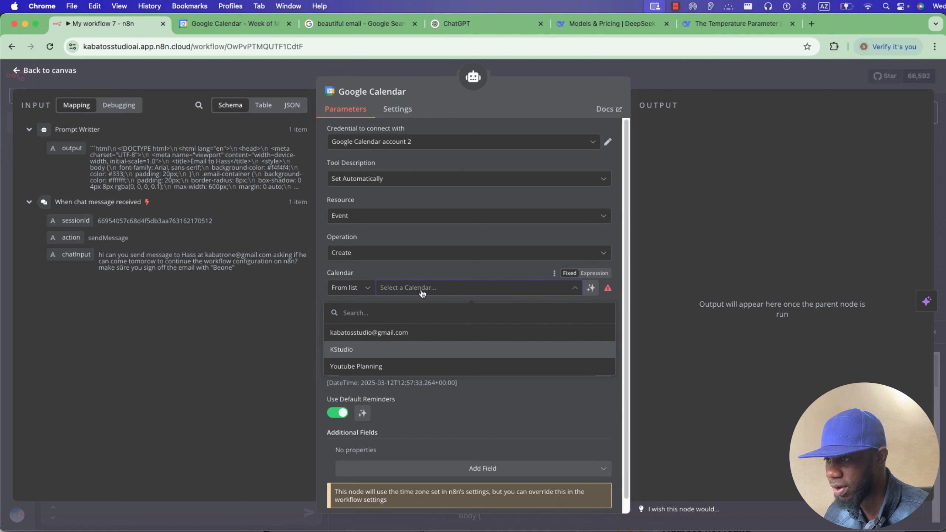
Target the KStudio calendar and let the model define the event Start and End.
{"action": "left_click", "coordinate": [366, 351]}
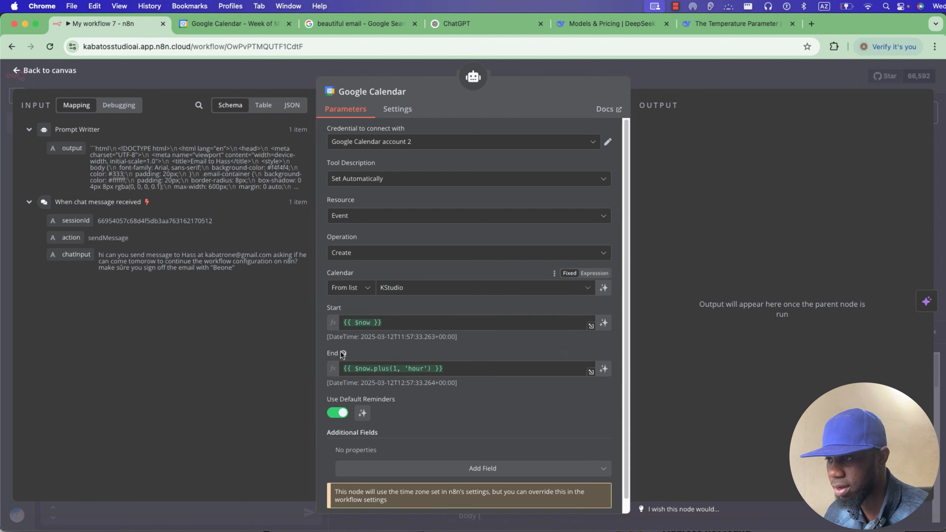
{"action": "left_click", "coordinate": [603, 322]}
{"action": "left_click", "coordinate": [603, 369]}
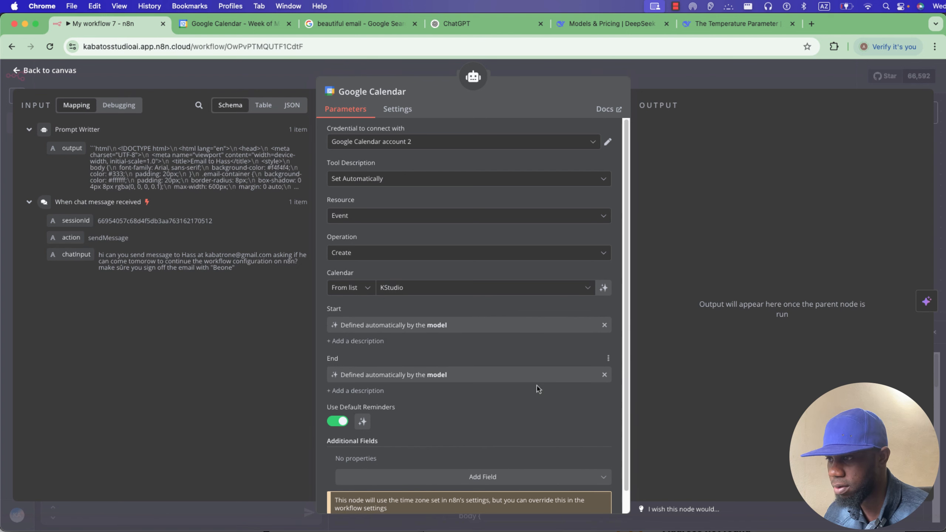
{"action": "scroll", "coordinate": [537, 388], "scroll_direction": "down", "scroll_amount": 1}
Add model-defined Description and Summary fields to the event, then return to the canvas.
{"action": "left_click", "coordinate": [487, 449]}
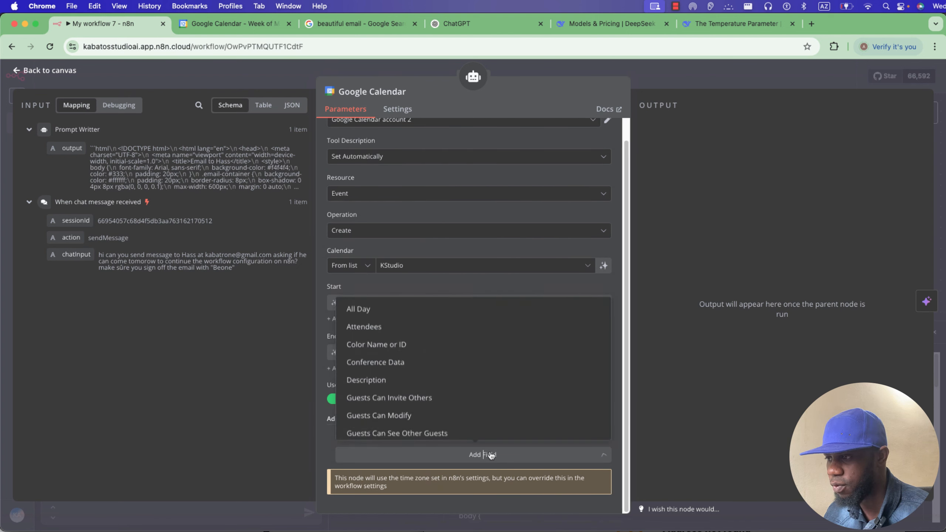
{"action": "scroll", "coordinate": [422, 395], "scroll_direction": "down", "scroll_amount": 2}
{"action": "left_click", "coordinate": [408, 342]}
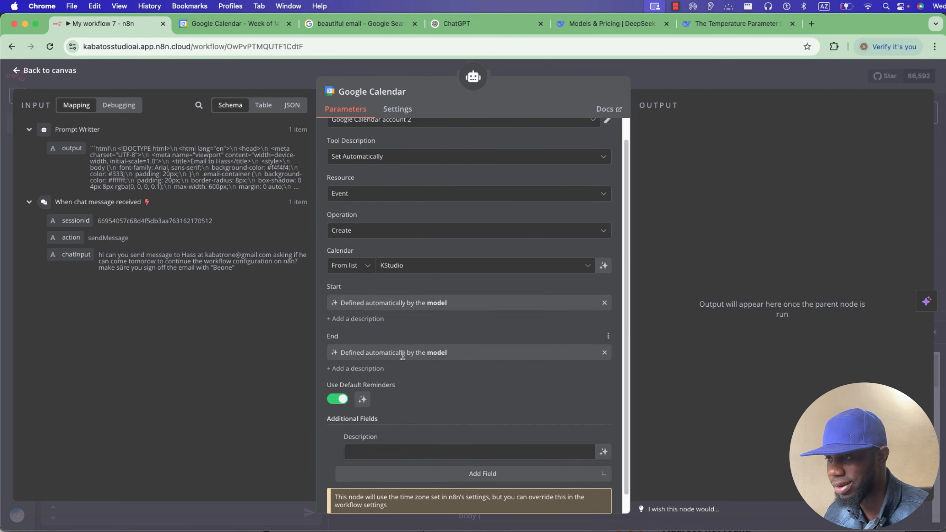
{"action": "left_click", "coordinate": [604, 452]}
{"action": "left_click", "coordinate": [509, 491]}
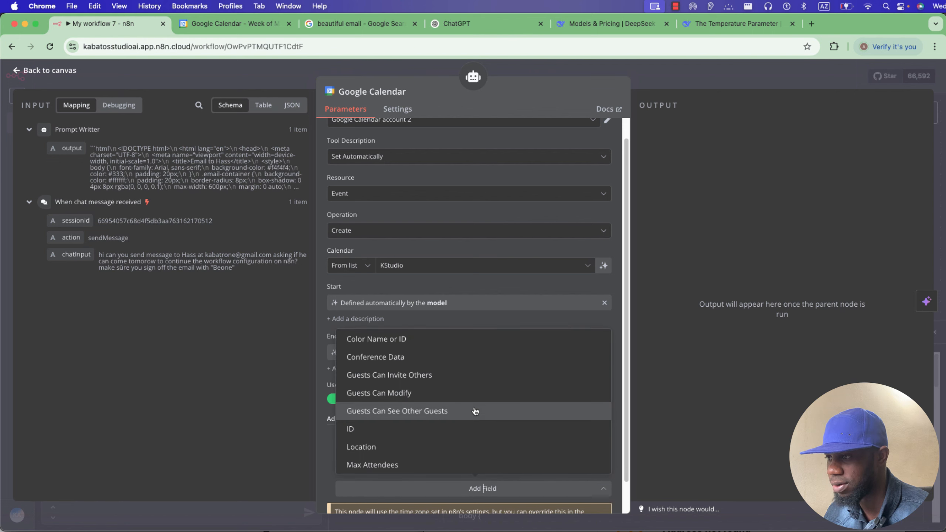
{"action": "scroll", "coordinate": [450, 425], "scroll_direction": "down", "scroll_amount": 3}
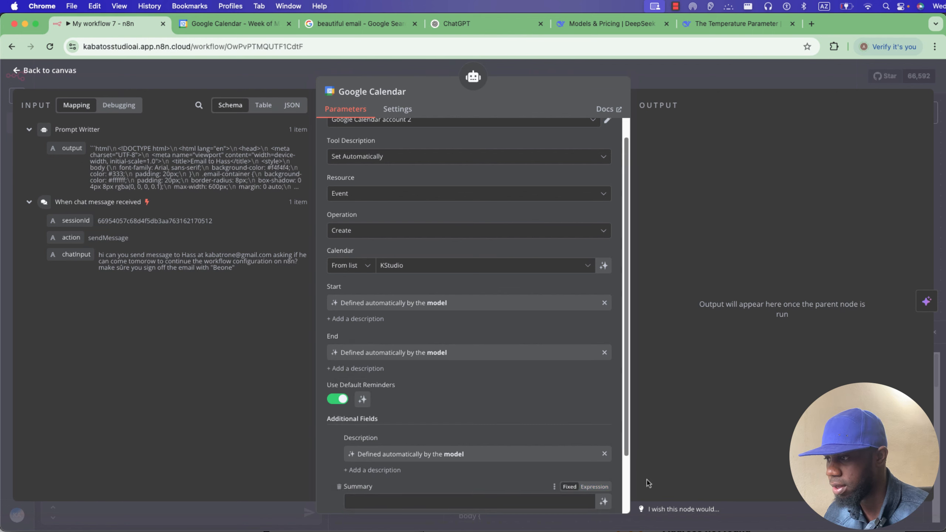
{"action": "scroll", "coordinate": [505, 429], "scroll_direction": "down", "scroll_amount": 2}
{"action": "left_click", "coordinate": [603, 458]}
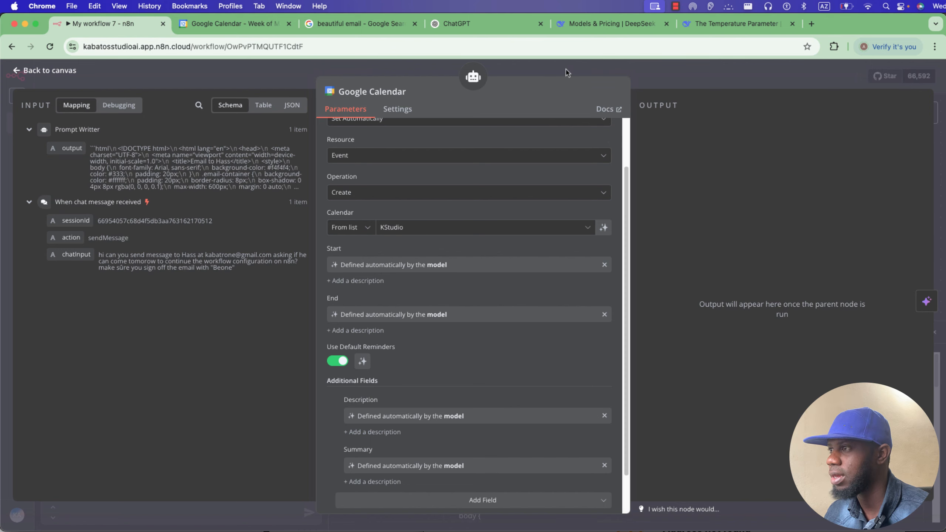
{"action": "scroll", "coordinate": [534, 214], "scroll_direction": "up", "scroll_amount": 3}
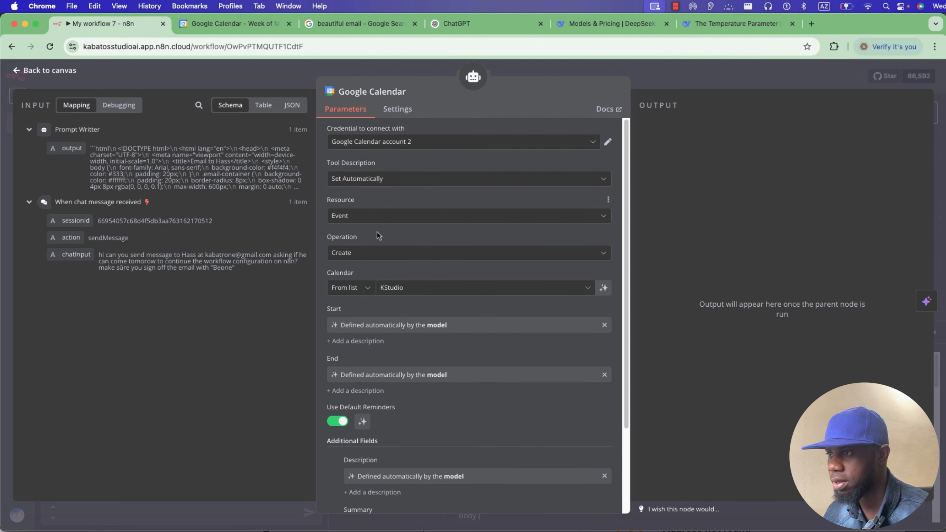
{"action": "left_click", "coordinate": [621, 71]}
{"action": "left_click_drag", "start_coordinate": [790, 266], "coordinate": [768, 266]}
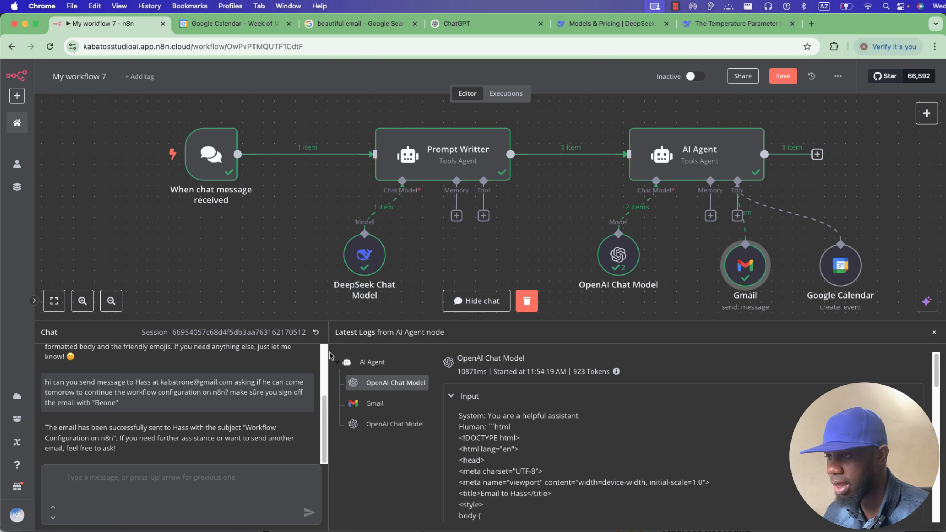
Recall the previous request into the chat box and begin a new 'add this planning to my calendar' line.
{"action": "left_click_drag", "start_coordinate": [125, 406], "coordinate": [50, 393]}
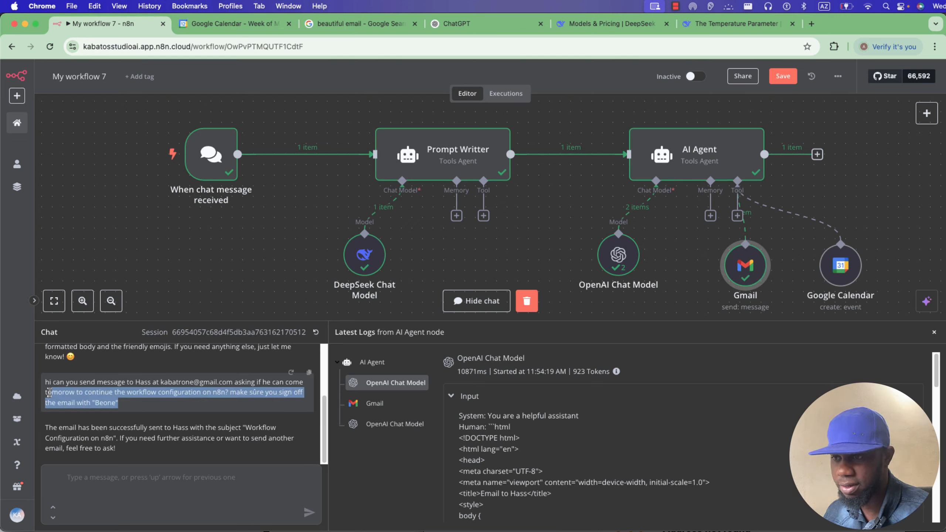
{"action": "left_click", "coordinate": [100, 484]}
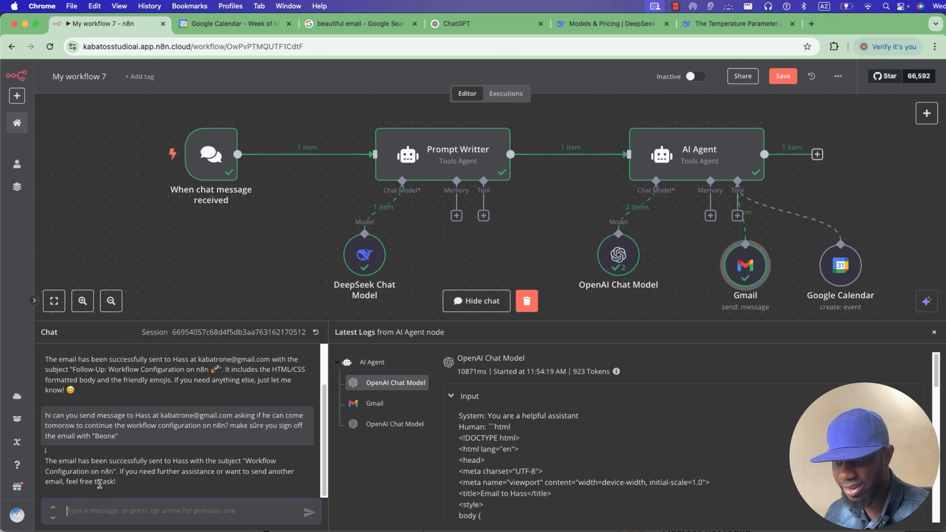
{"action": "key", "text": "Up"}
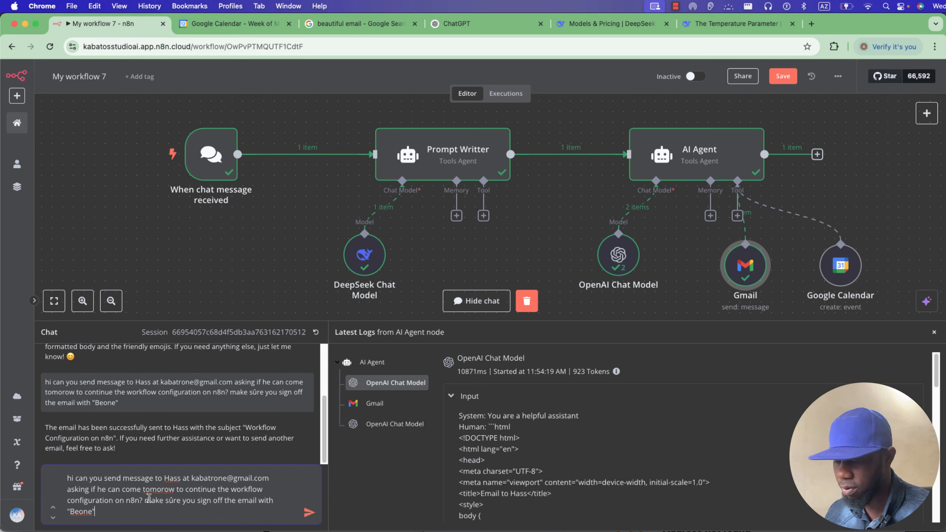
{"action": "key", "text": "shift+Return"}
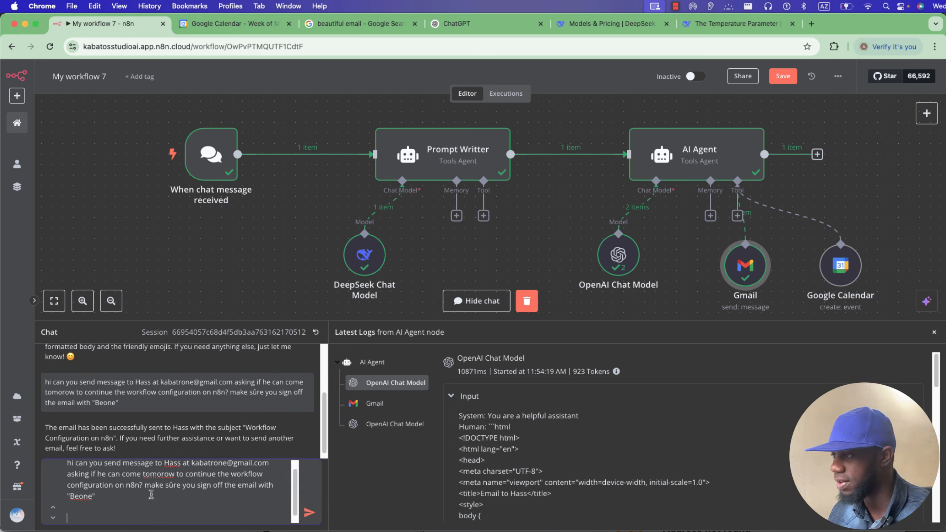
{"action": "scroll", "coordinate": [97, 481], "scroll_direction": "up", "scroll_amount": 1}
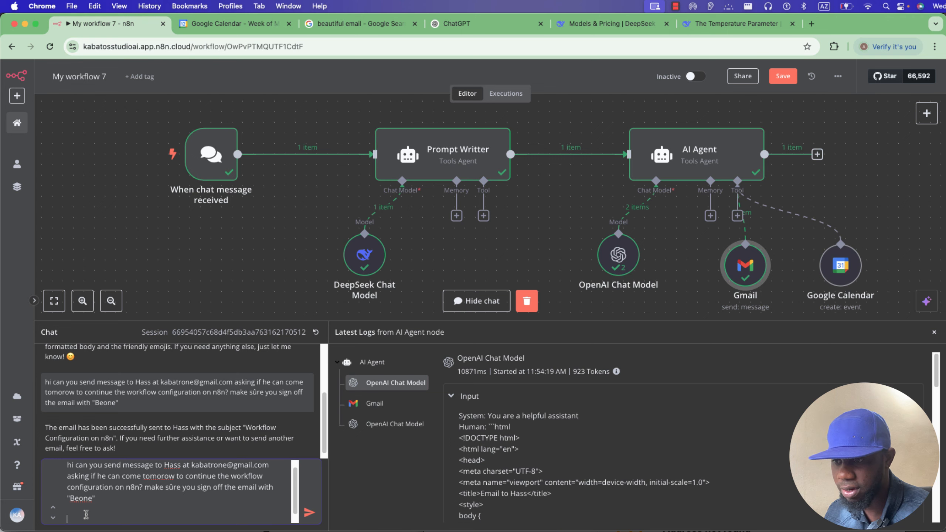
{"action": "type", "text": "add this planning to my calendar"}
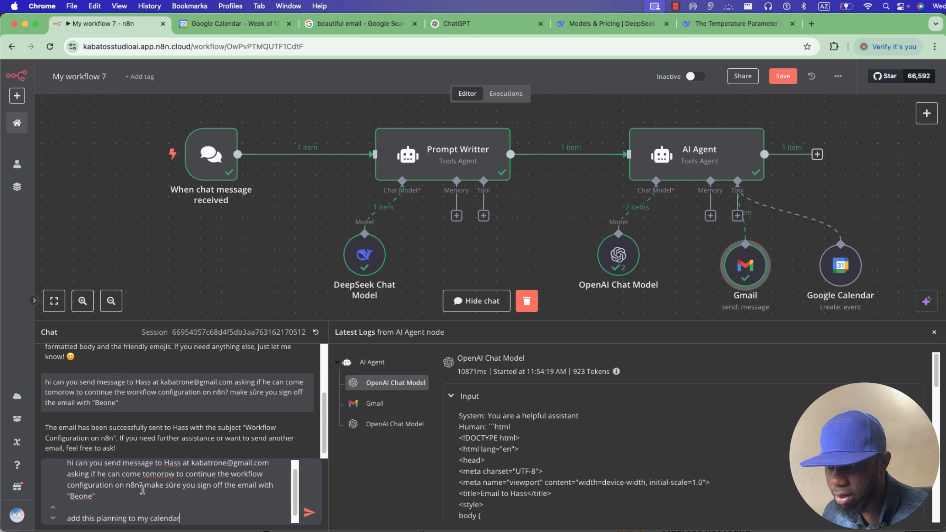
Insert 'at 9AM' after 'tomorow' in the recalled chat request.
{"action": "scroll", "coordinate": [175, 487], "scroll_direction": "up", "scroll_amount": 1}
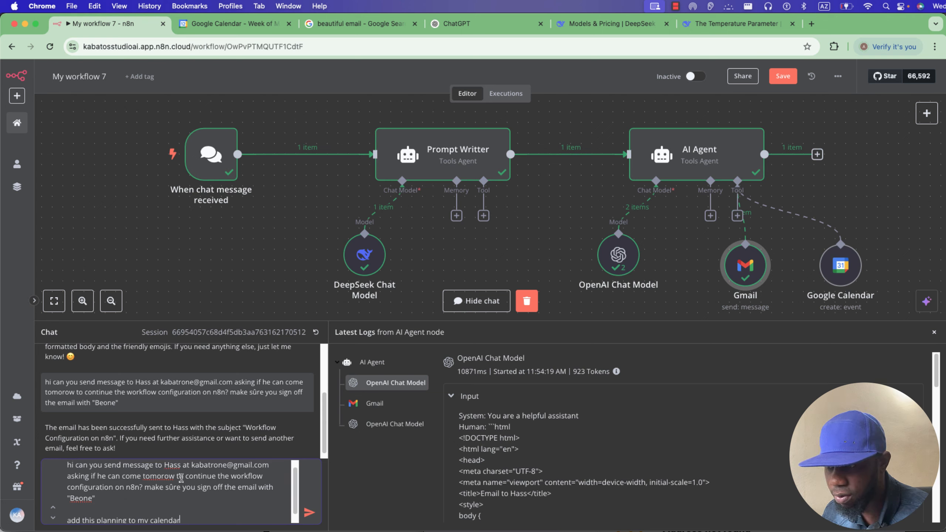
{"action": "left_click", "coordinate": [181, 478]}
{"action": "type", "text": "at "}
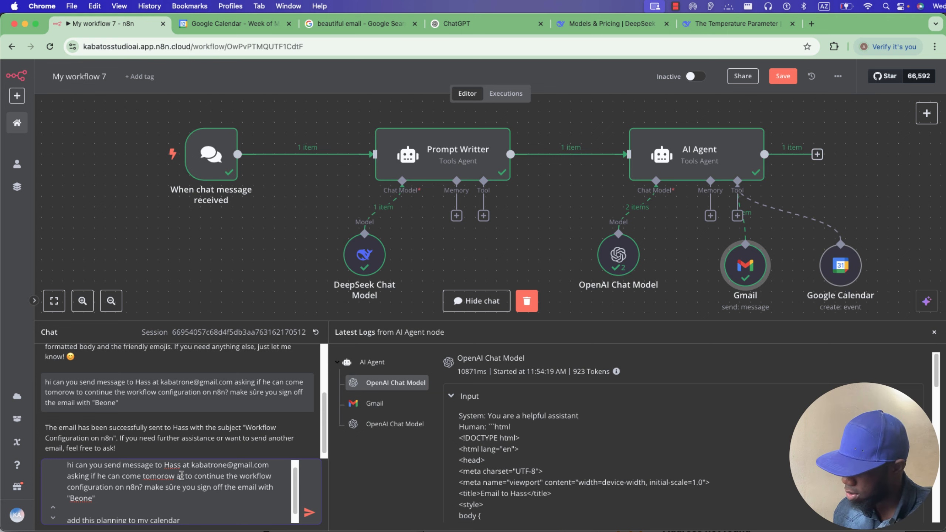
{"action": "type", "text": "9"}
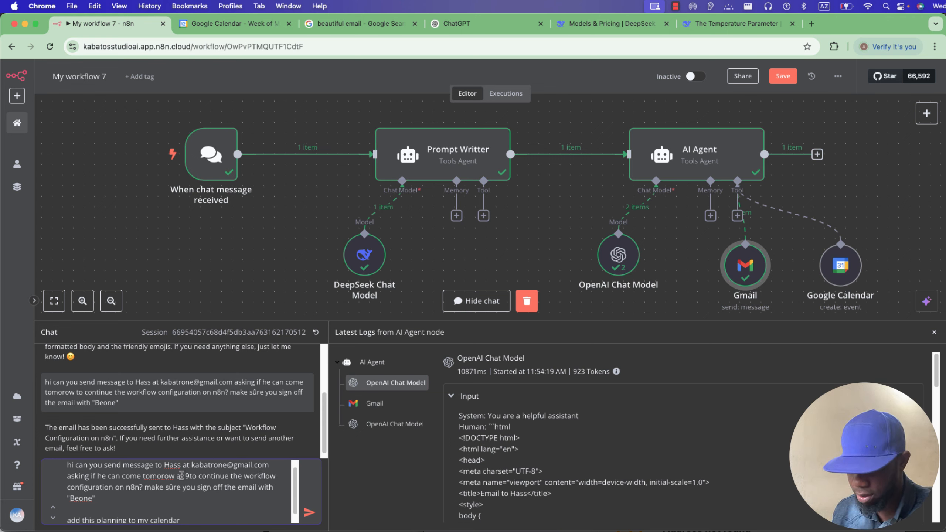
{"action": "type", "text": "AM"}
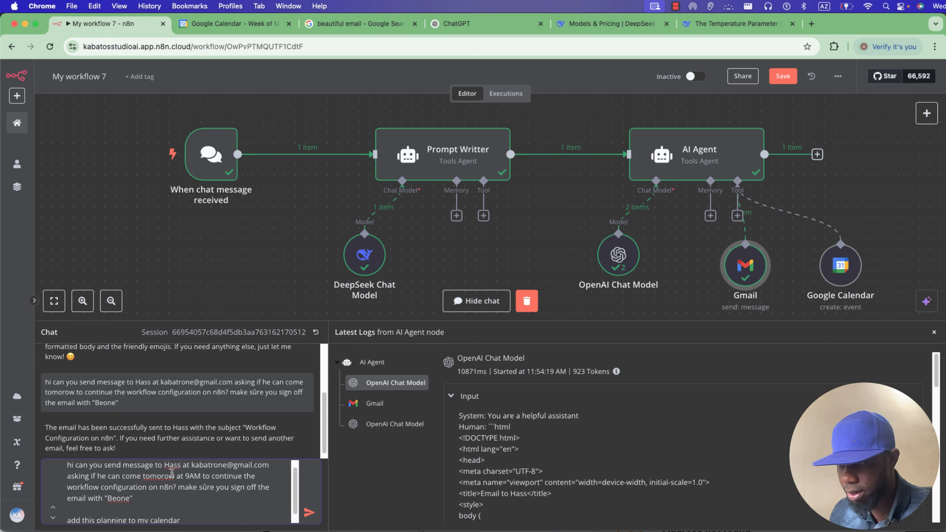
{"action": "scroll", "coordinate": [190, 480], "scroll_direction": "down", "scroll_amount": 1}
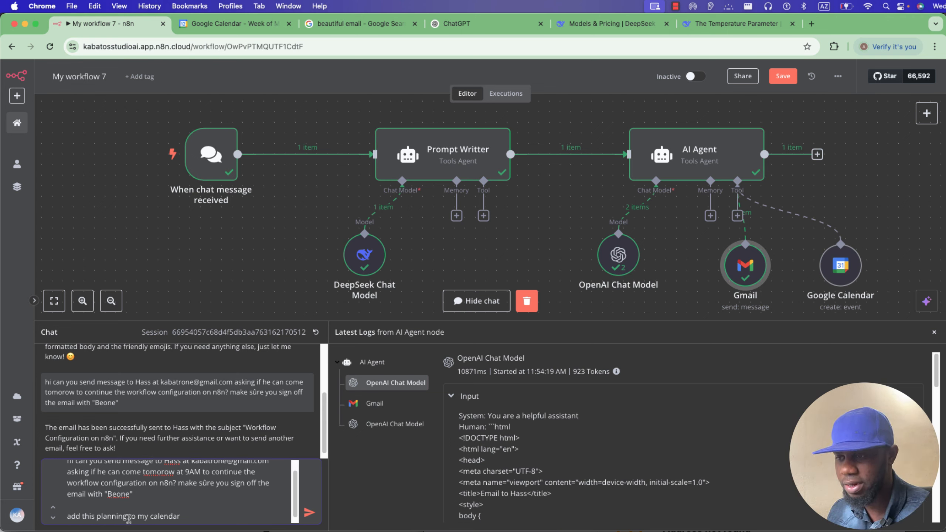
{"action": "scroll", "coordinate": [190, 515], "scroll_direction": "down", "scroll_amount": 2}
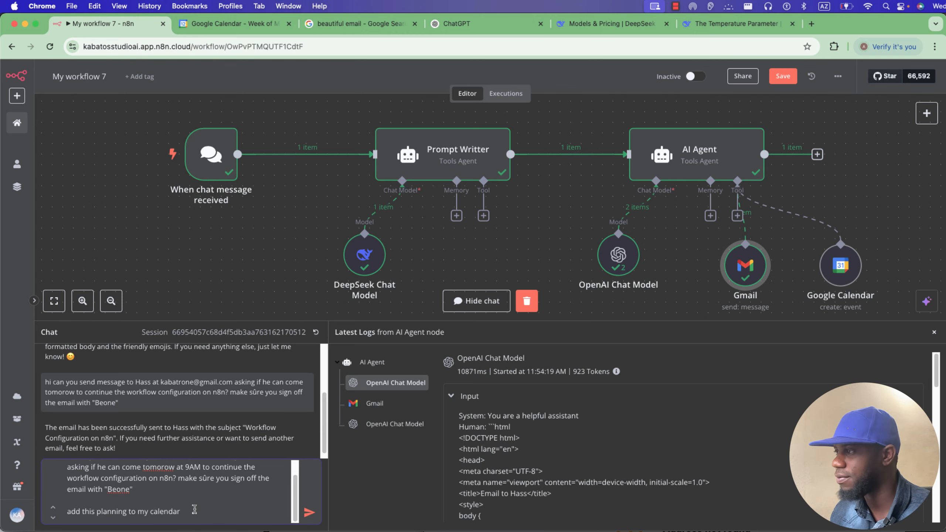
Reopen the Google Calendar tool's settings to review them, then close them.
{"action": "left_click", "coordinate": [853, 273]}
{"action": "key", "text": "Return"}
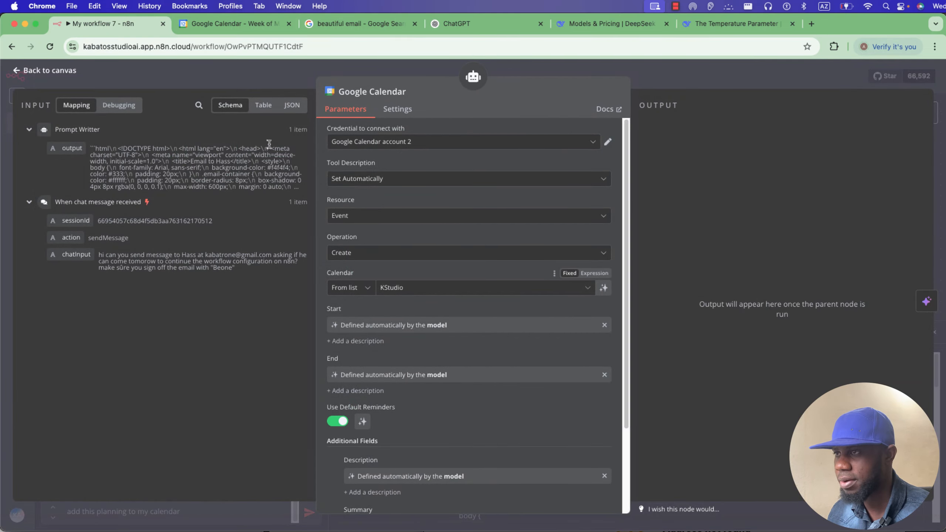
{"action": "left_click", "coordinate": [283, 83]}
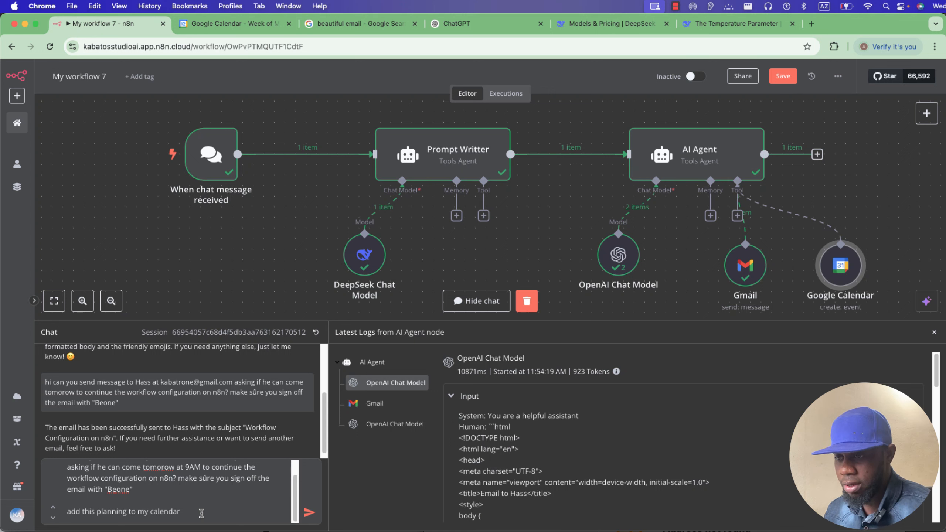
{"action": "mouse_move", "coordinate": [380, 249]}
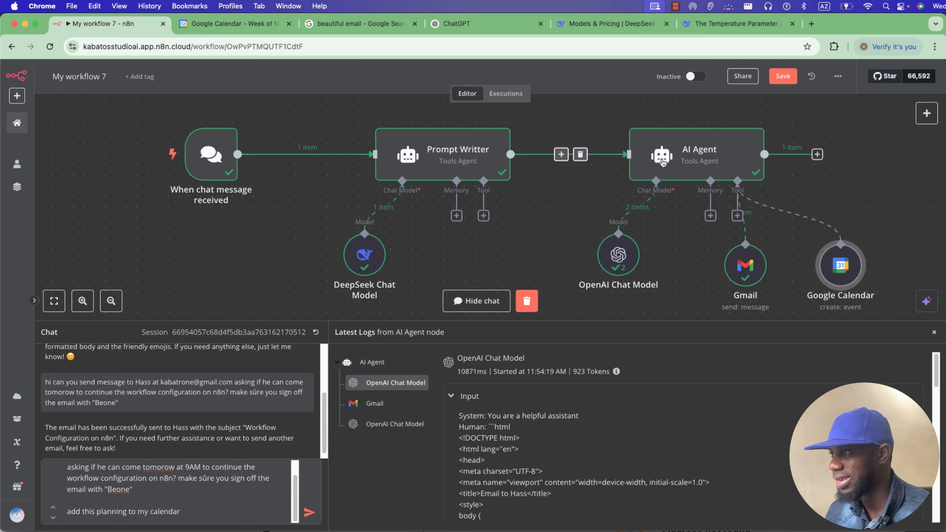
{"action": "mouse_move", "coordinate": [736, 159]}
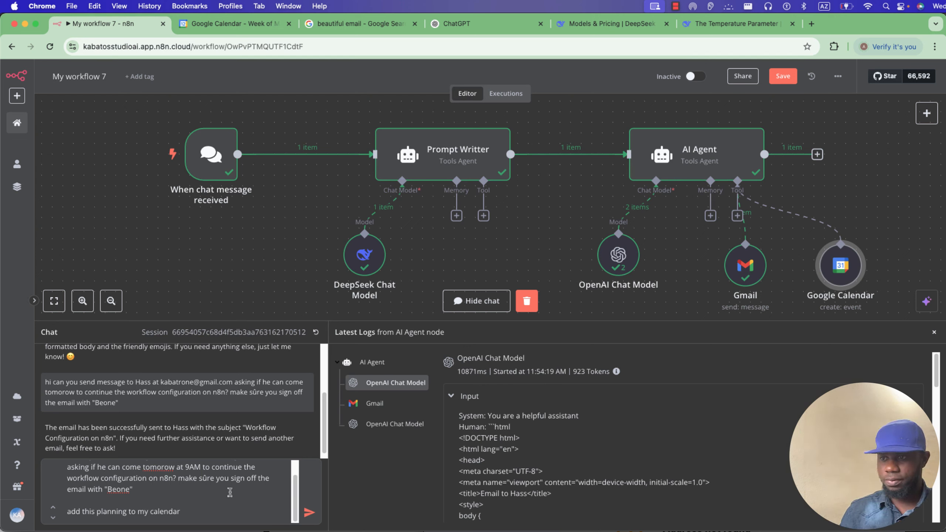
{"action": "scroll", "coordinate": [230, 492], "scroll_direction": "up", "scroll_amount": 2}
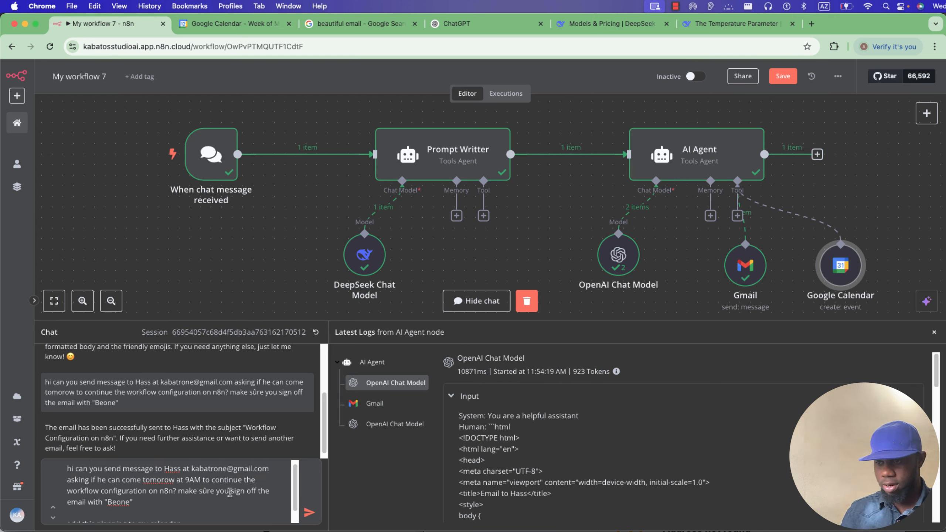
Send the calendar-and-email request, then read the Prompt Writter system message in the expression editor.
{"action": "left_click", "coordinate": [308, 513]}
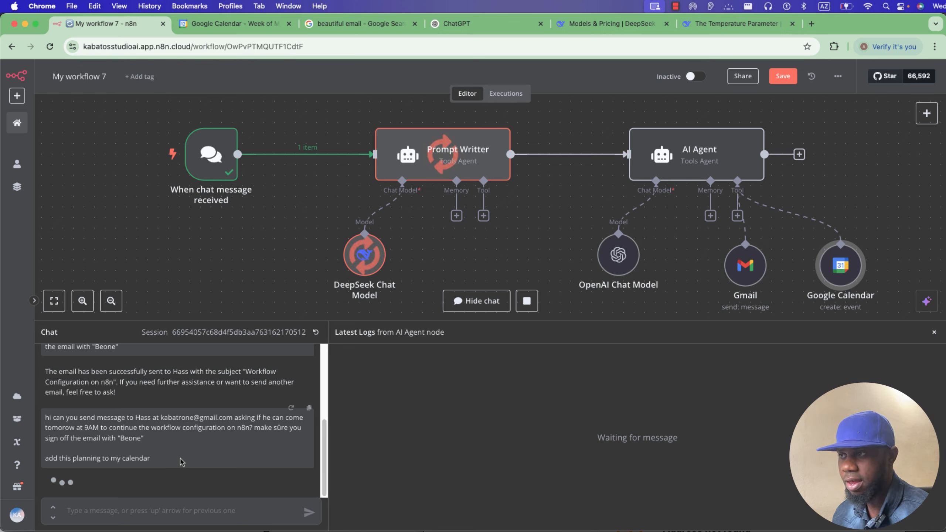
{"action": "double_click", "coordinate": [448, 168]}
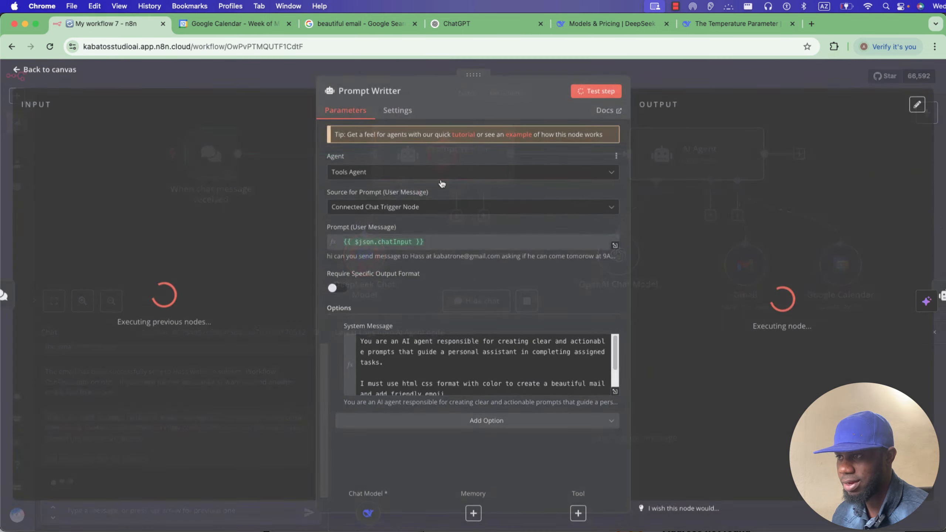
{"action": "left_click", "coordinate": [615, 392]}
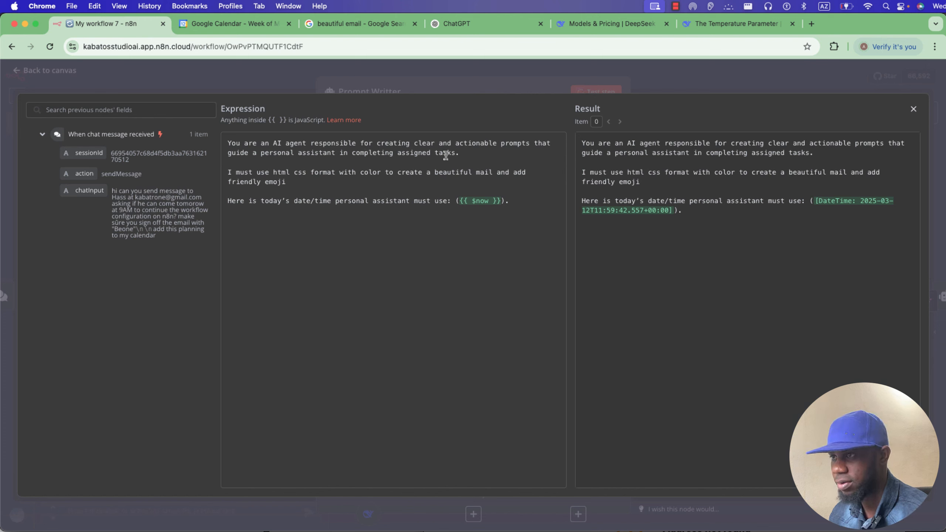
{"action": "left_click_drag", "start_coordinate": [459, 153], "coordinate": [229, 145]}
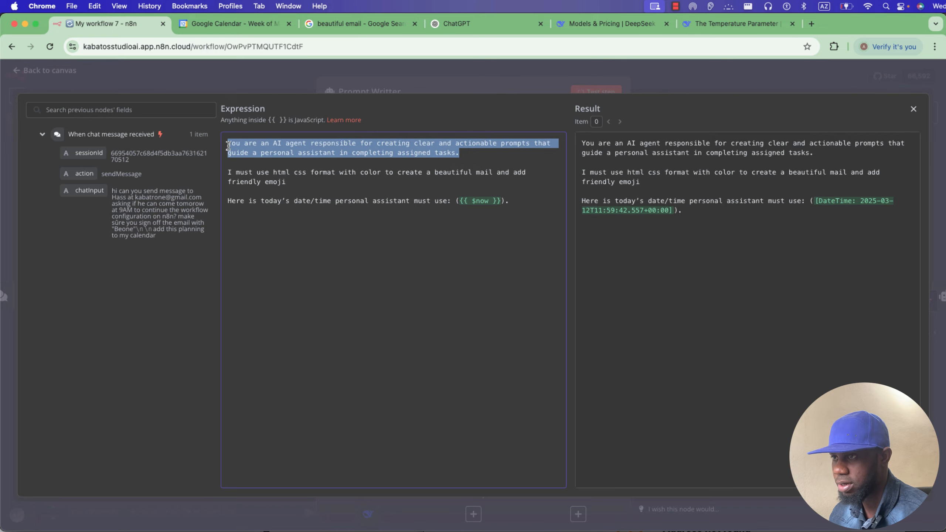
{"action": "left_click", "coordinate": [263, 83]}
{"action": "left_click", "coordinate": [262, 88]}
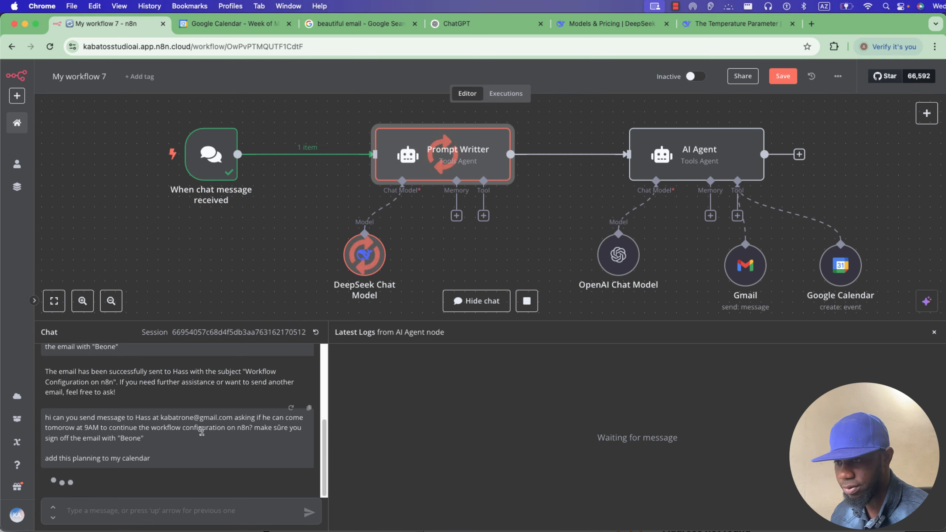
Review the Prompt Writter system message expression again while the AI Agent keeps running.
{"action": "double_click", "coordinate": [403, 167]}
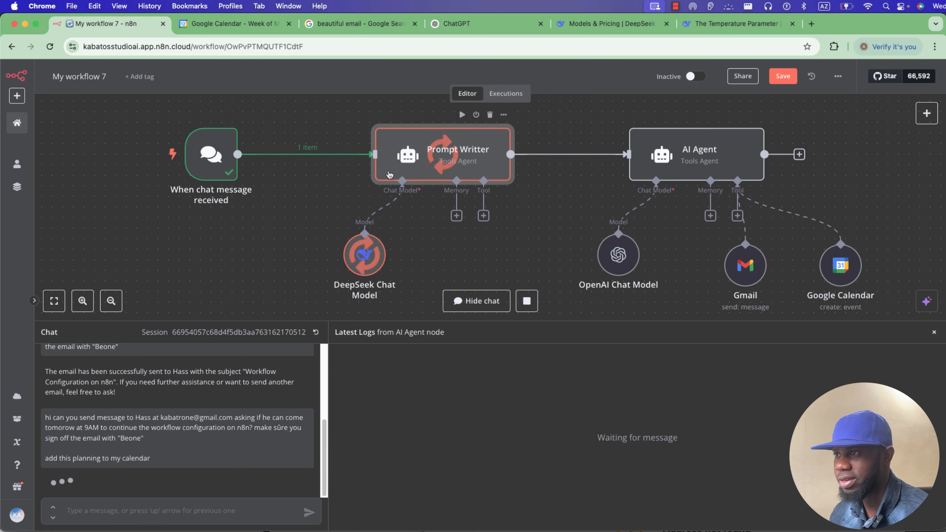
{"action": "left_click", "coordinate": [618, 391]}
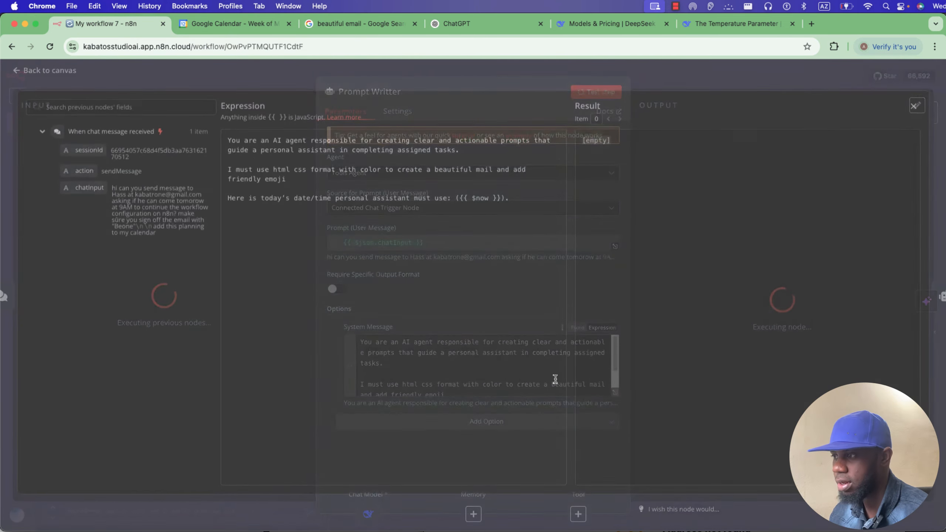
{"action": "left_click", "coordinate": [273, 74]}
{"action": "left_click", "coordinate": [586, 78]}
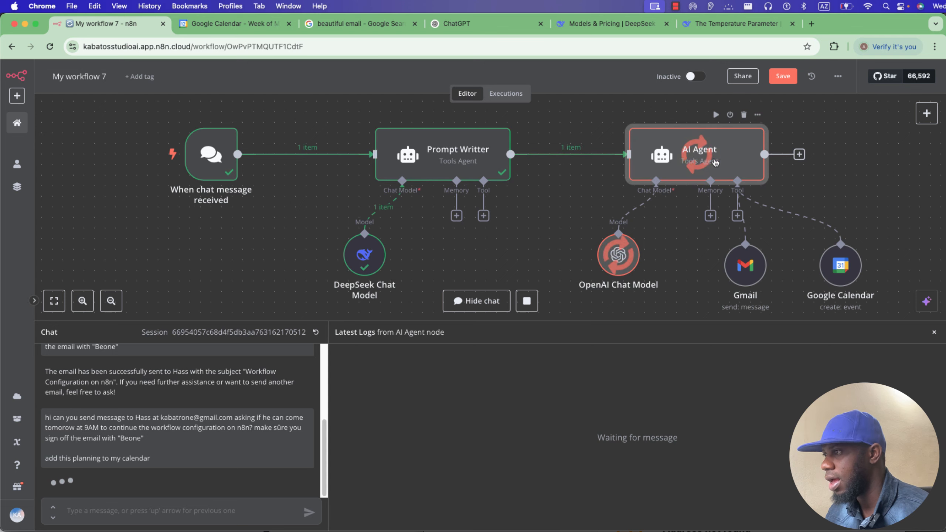
Check the AI Agent run and read the chat reply's Email Sent and Calendar Event Created details.
{"action": "double_click", "coordinate": [700, 164]}
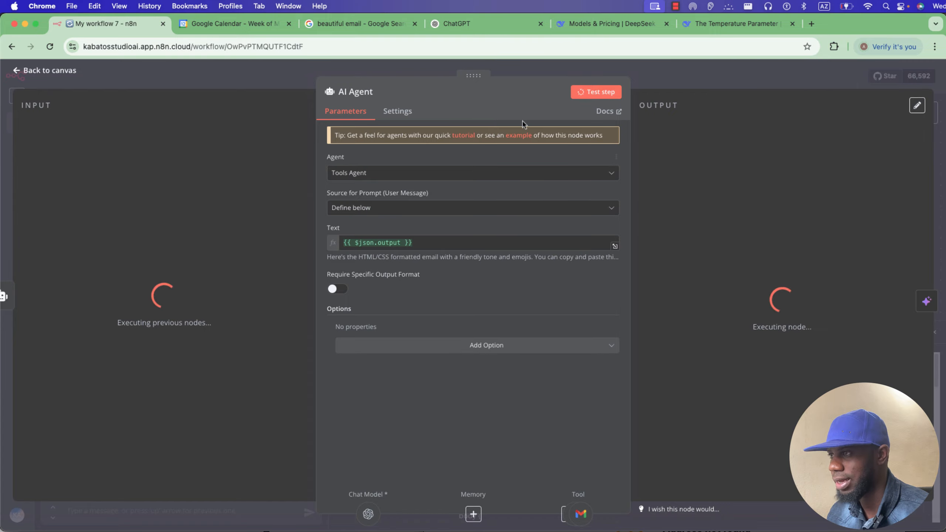
{"action": "left_click", "coordinate": [555, 76]}
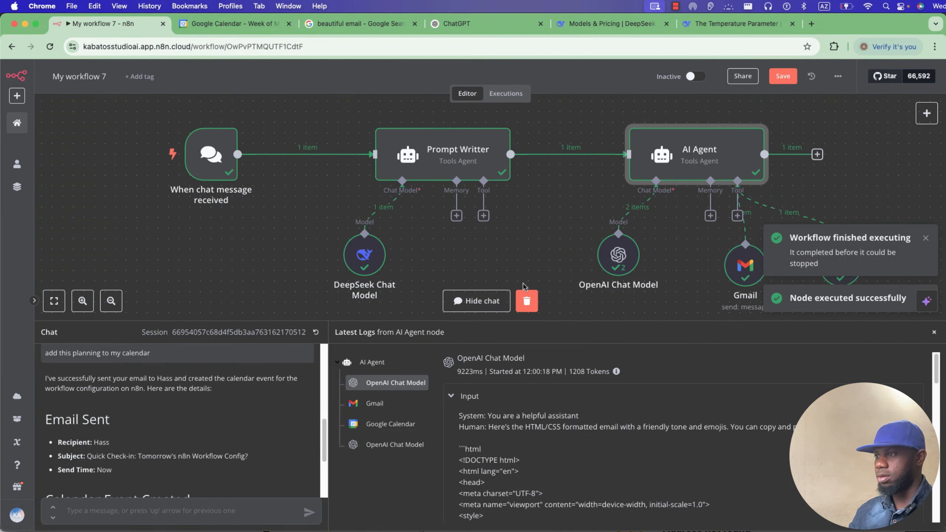
{"action": "scroll", "coordinate": [227, 442], "scroll_direction": "down", "scroll_amount": 3}
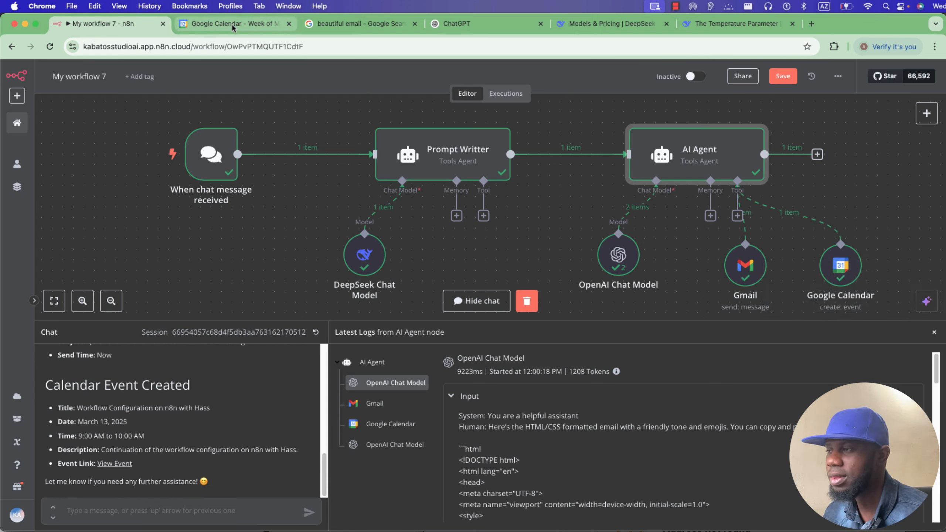
{"action": "scroll", "coordinate": [156, 470], "scroll_direction": "up", "scroll_amount": 5}
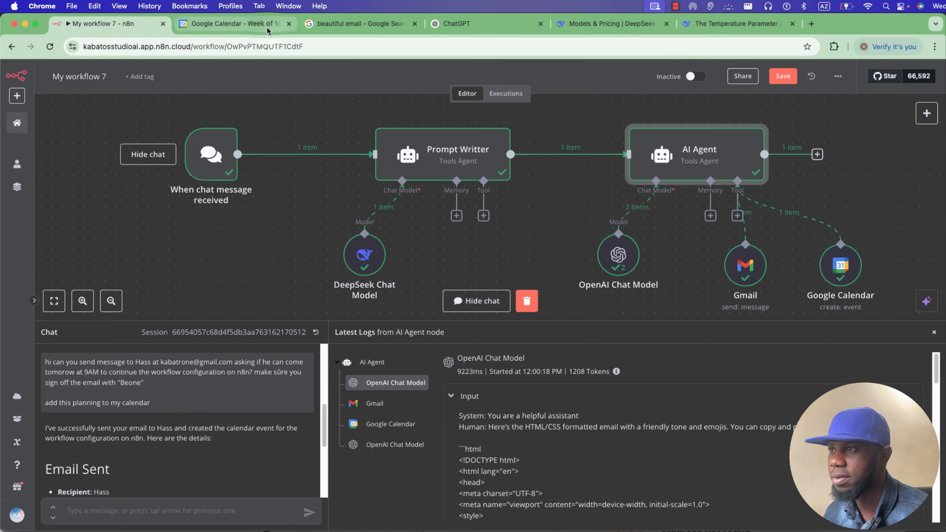
{"action": "left_click", "coordinate": [234, 23]}
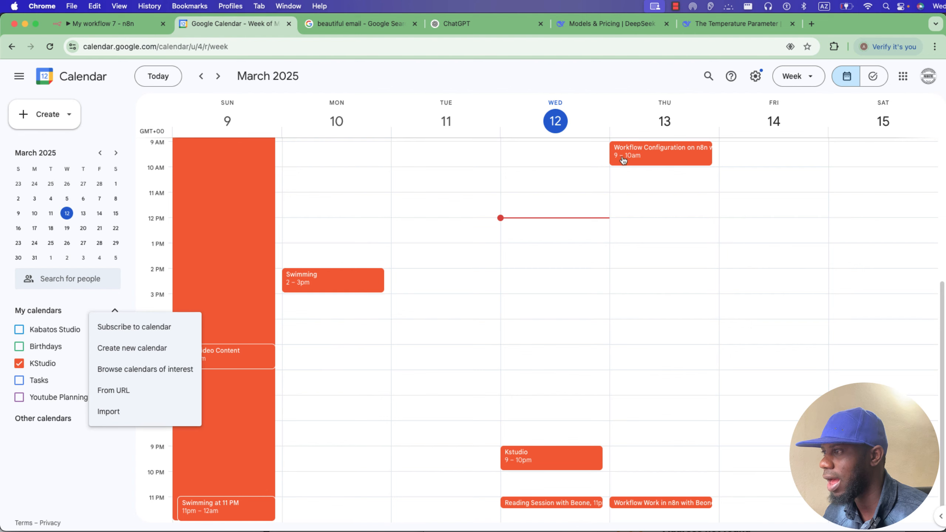
Open the Thursday 13, 9–10am 'Workflow Configuration on n8n' event and inspect its title and description.
{"action": "double_click", "coordinate": [651, 151]}
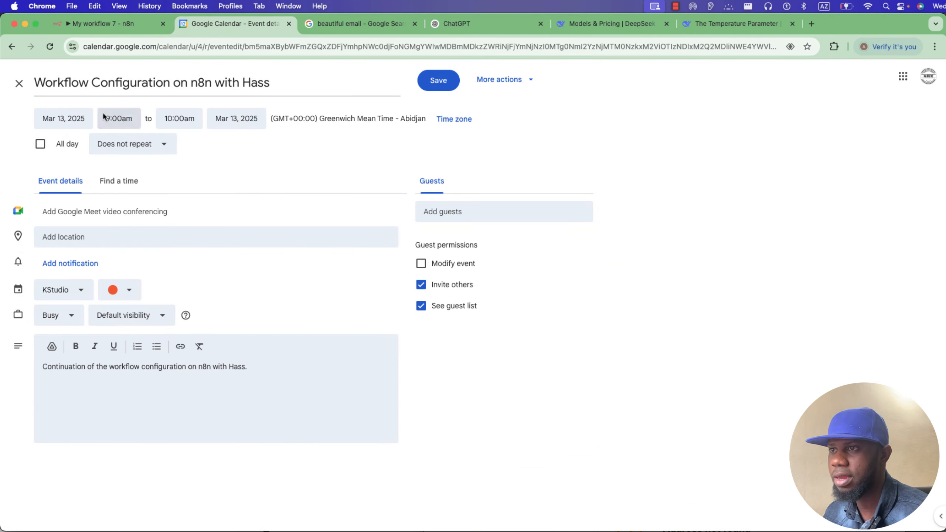
{"action": "left_click", "coordinate": [61, 82]}
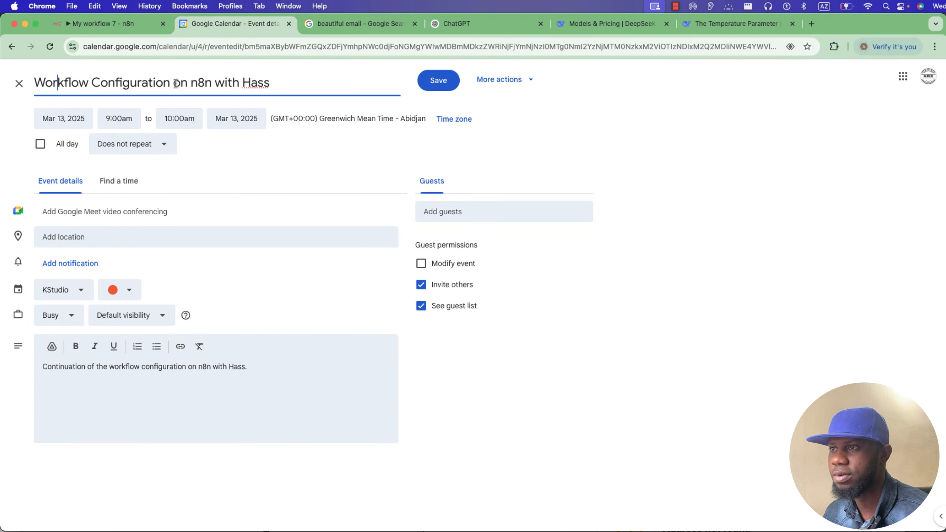
{"action": "left_click_drag", "start_coordinate": [328, 88], "coordinate": [36, 88]}
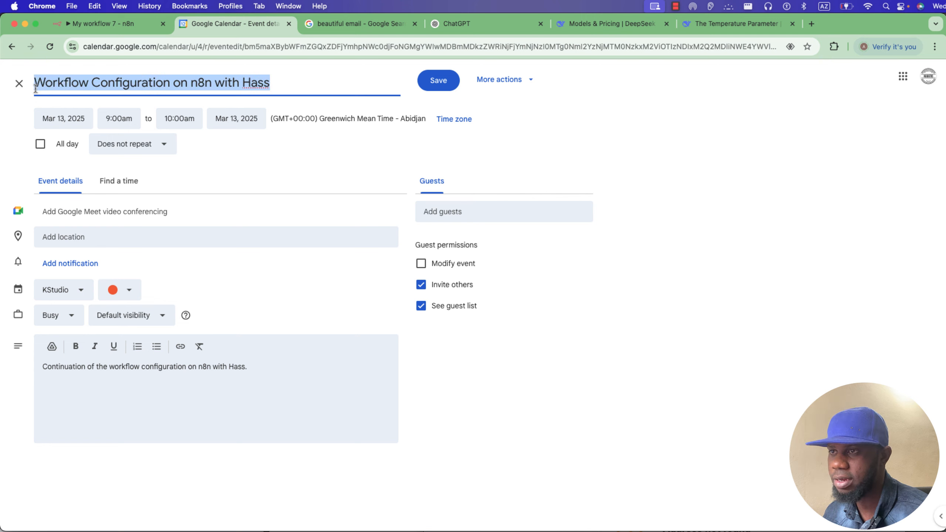
{"action": "triple_click", "coordinate": [112, 367]}
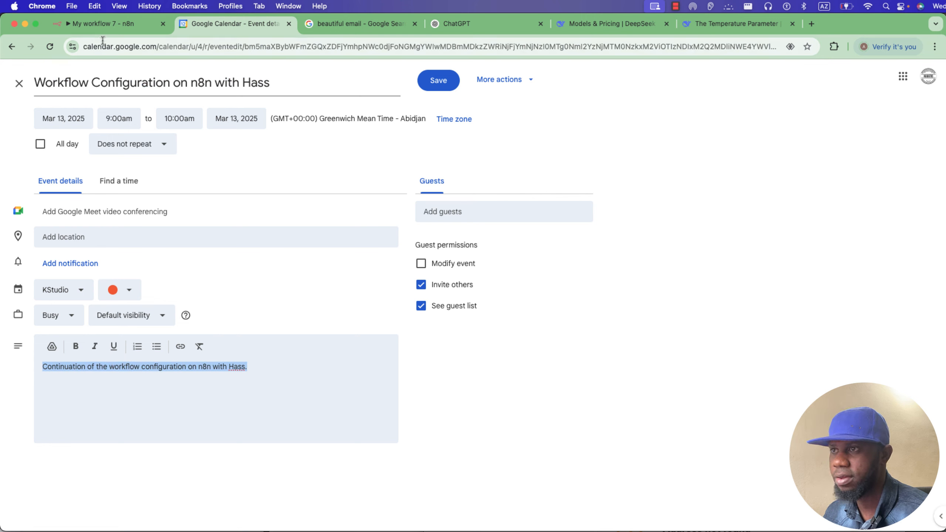
Compare the event with the 'Quick Check-in: Tomorrow's n8n Workflow Config?' email in Gmail, then return to n8n.
{"action": "left_click", "coordinate": [224, 531]}
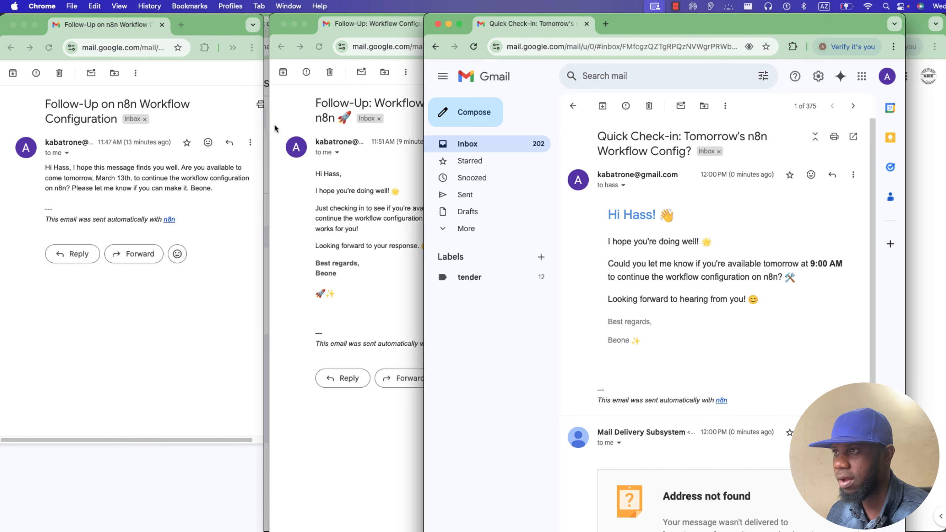
{"action": "left_click", "coordinate": [23, 25]}
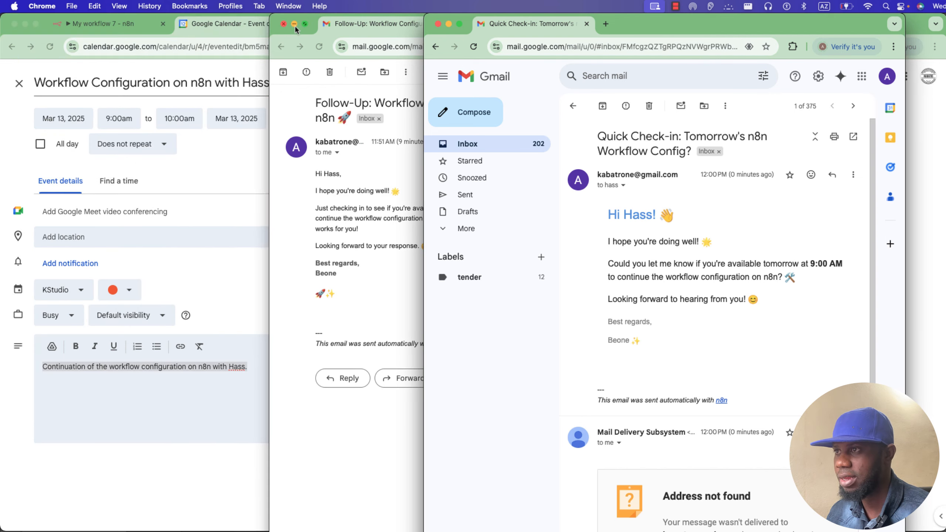
{"action": "left_click", "coordinate": [151, 30]}
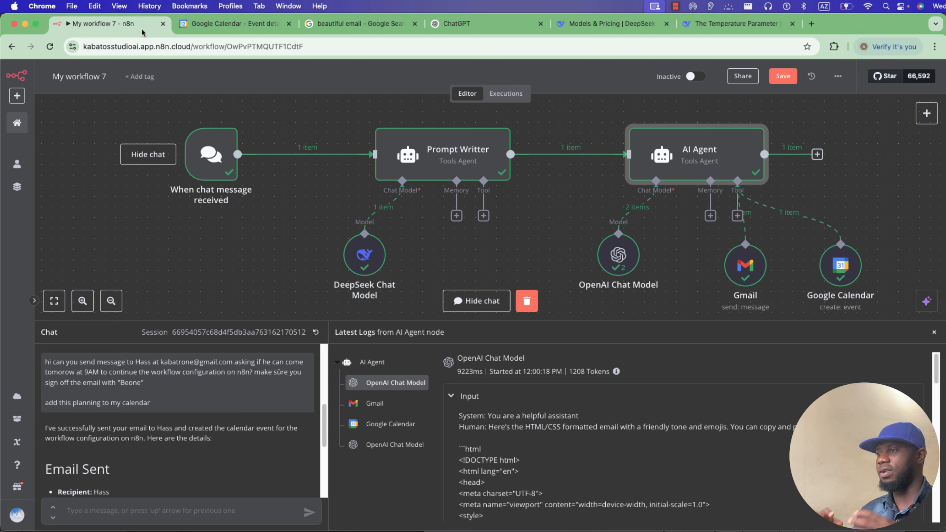
Hide the chat and logs, then drag a new connection from Prompt Writter's output to list AI nodes.
{"action": "left_click", "coordinate": [480, 300]}
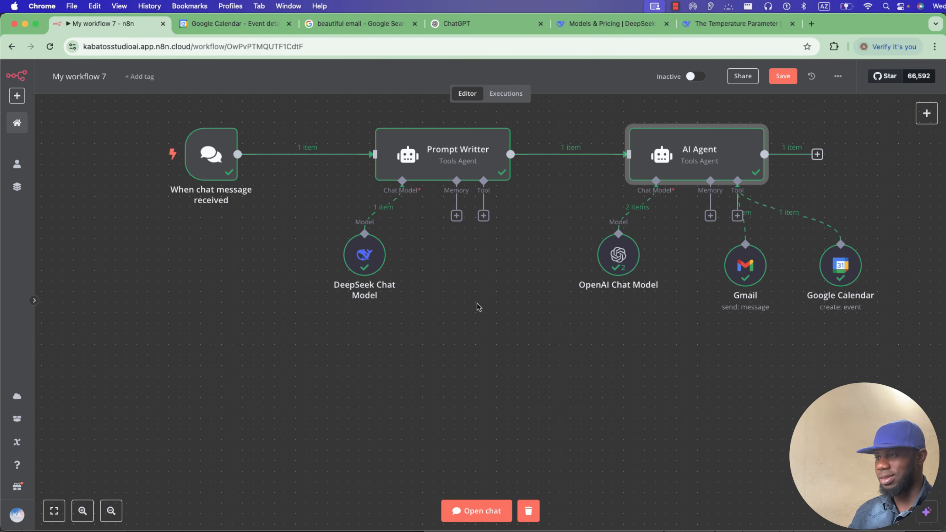
{"action": "scroll", "coordinate": [675, 355], "scroll_direction": "right", "scroll_amount": 2}
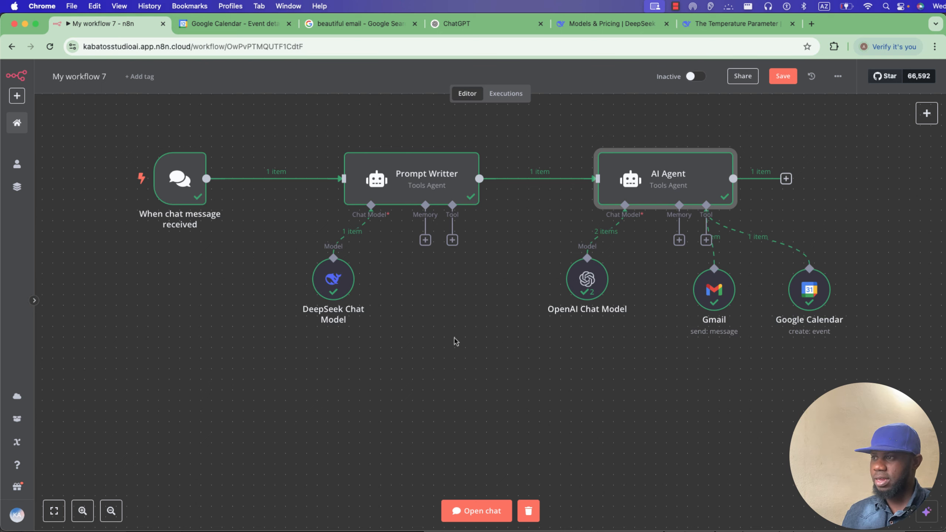
{"action": "scroll", "coordinate": [455, 341], "scroll_direction": "up", "scroll_amount": 3}
{"action": "left_click_drag", "start_coordinate": [479, 230], "coordinate": [624, 131]}
{"action": "scroll", "coordinate": [589, 275], "scroll_direction": "up", "scroll_amount": 8}
{"action": "scroll", "coordinate": [707, 276], "scroll_direction": "down", "scroll_amount": 4}
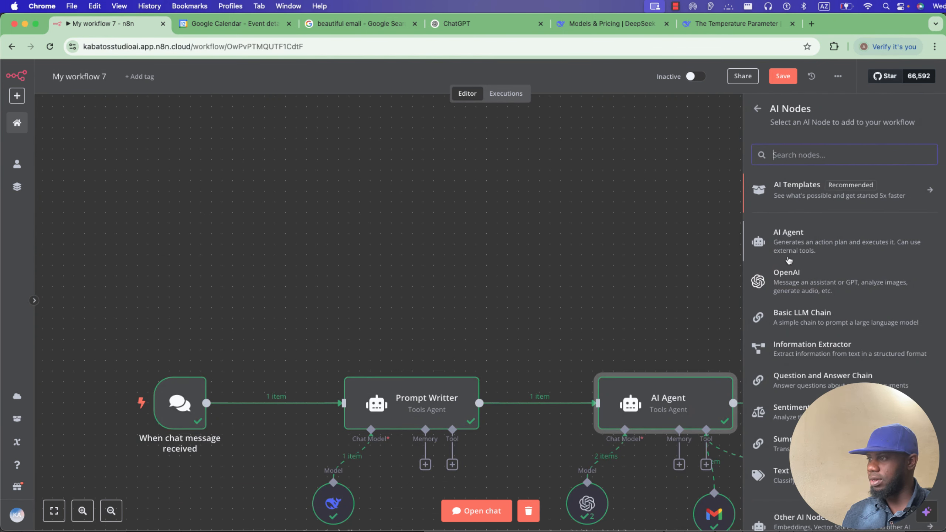
Add AI Agent1 after Prompt Writter and move it above the existing agent.
{"action": "left_click", "coordinate": [771, 235]}
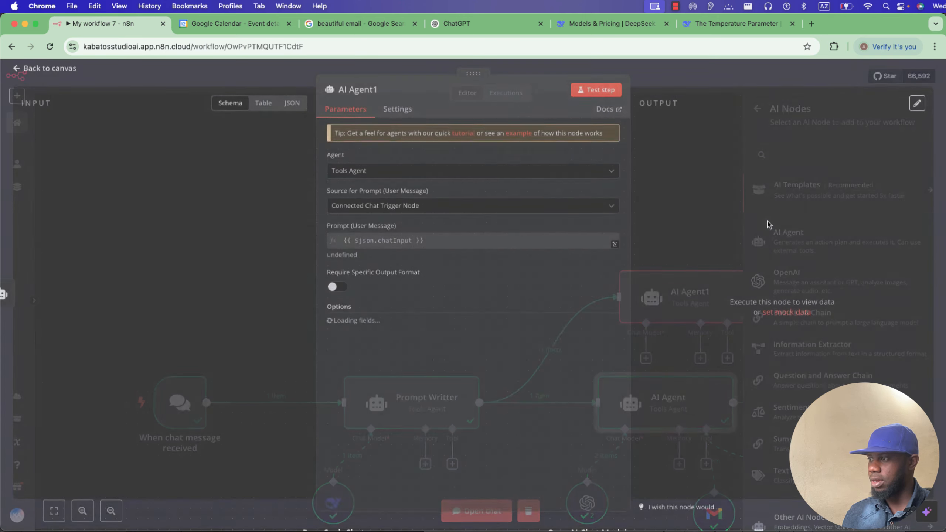
{"action": "left_click", "coordinate": [287, 86]}
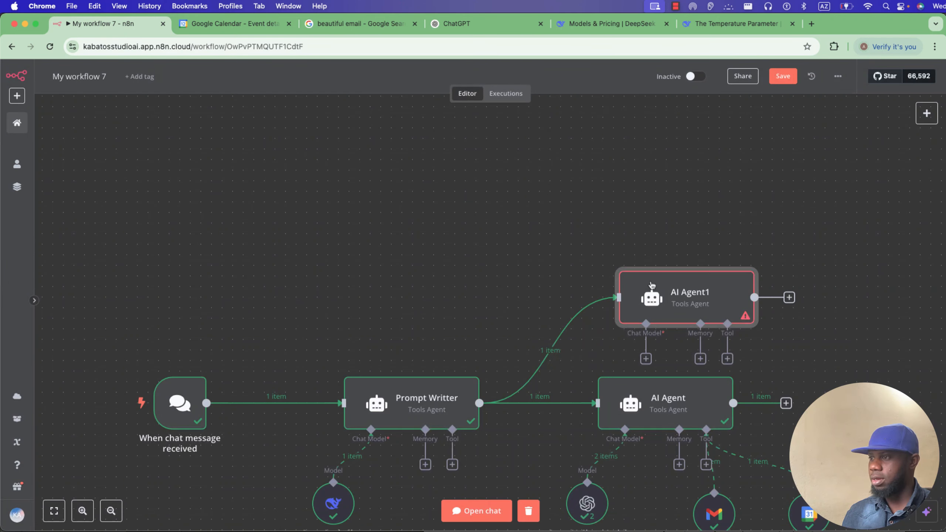
{"action": "left_click_drag", "start_coordinate": [663, 289], "coordinate": [653, 203]}
{"action": "scroll", "coordinate": [647, 344], "scroll_direction": "down", "scroll_amount": 4}
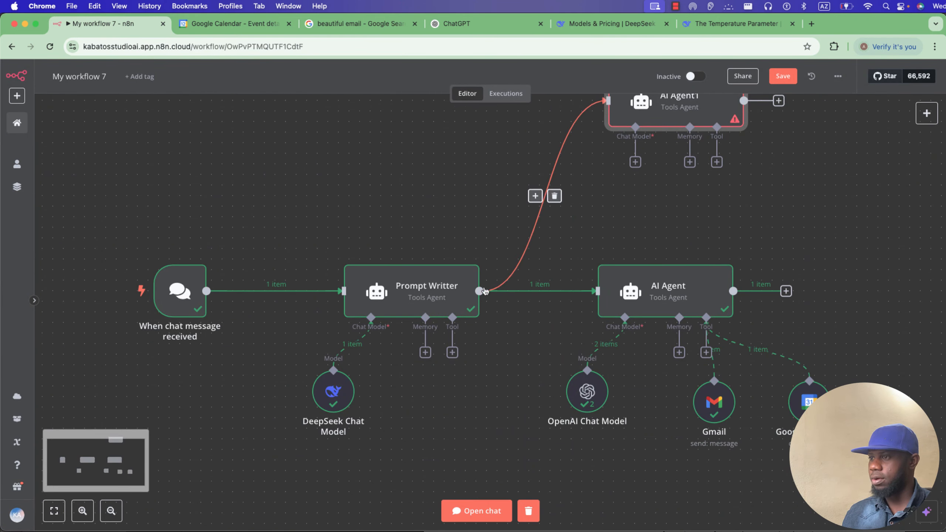
Branch another connection from Prompt Writter to a new Advanced AI agent, AI Agent2, placed below.
{"action": "left_click_drag", "start_coordinate": [479, 291], "coordinate": [640, 464]}
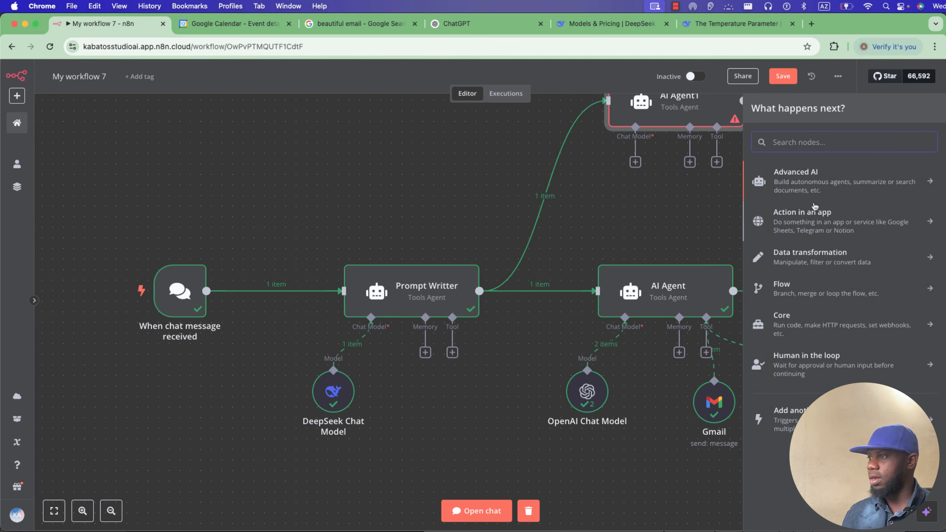
{"action": "left_click", "coordinate": [815, 184]}
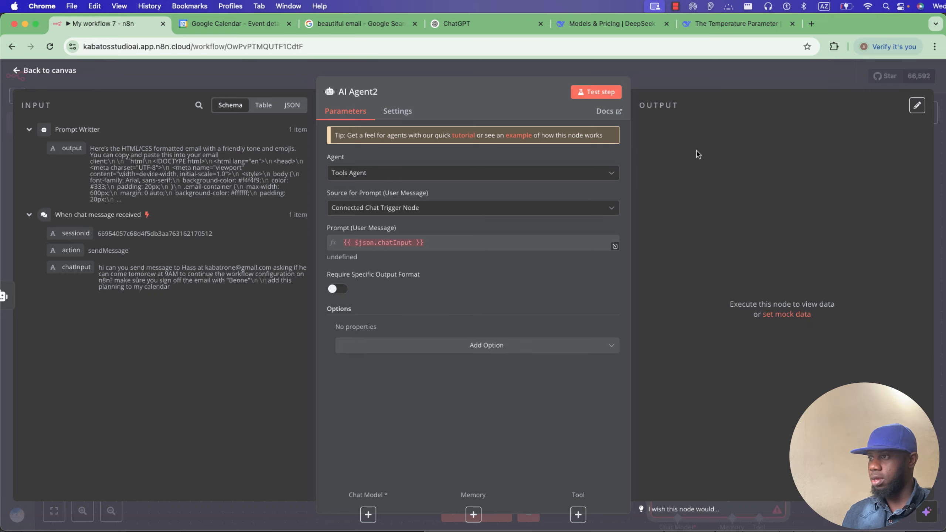
{"action": "left_click", "coordinate": [709, 85]}
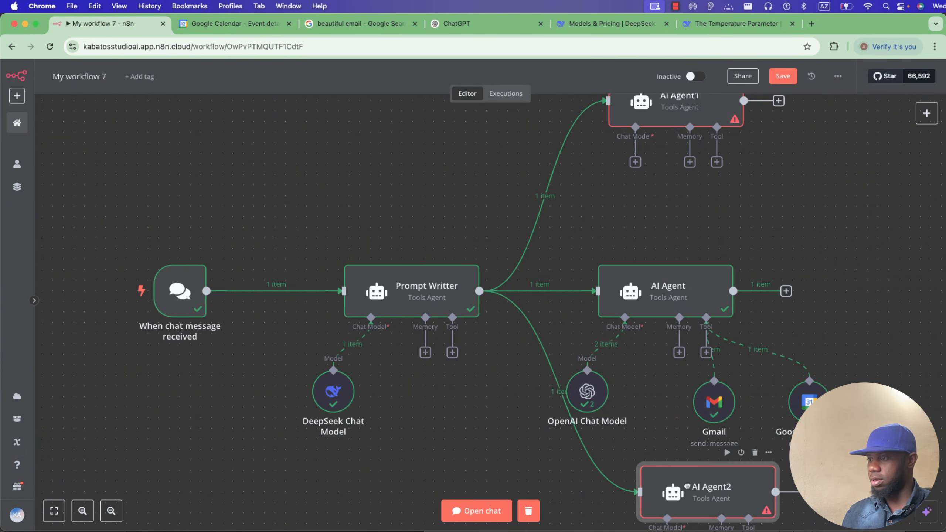
{"action": "left_click_drag", "start_coordinate": [688, 486], "coordinate": [670, 486]}
{"action": "scroll", "coordinate": [678, 425], "scroll_direction": "down", "scroll_amount": 3}
{"action": "left_click_drag", "start_coordinate": [686, 397], "coordinate": [676, 426]}
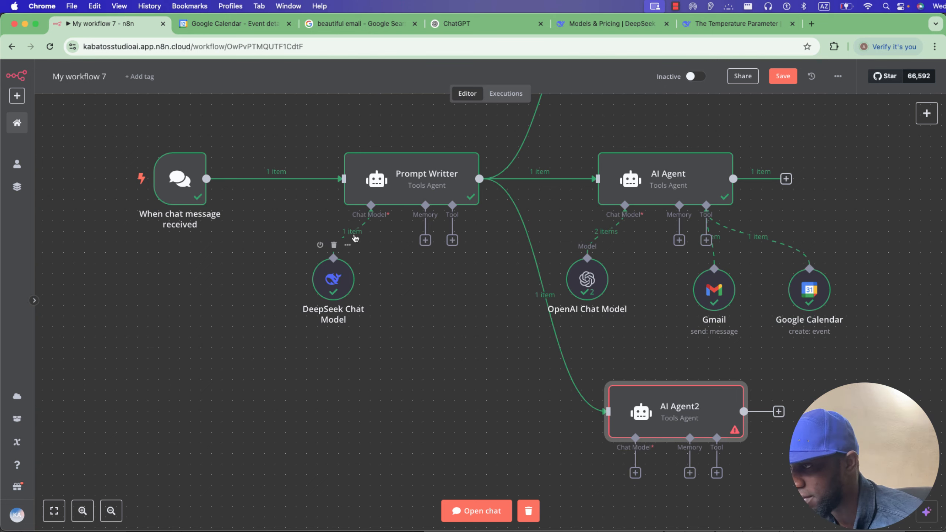
{"action": "scroll", "coordinate": [632, 148], "scroll_direction": "up", "scroll_amount": 5}
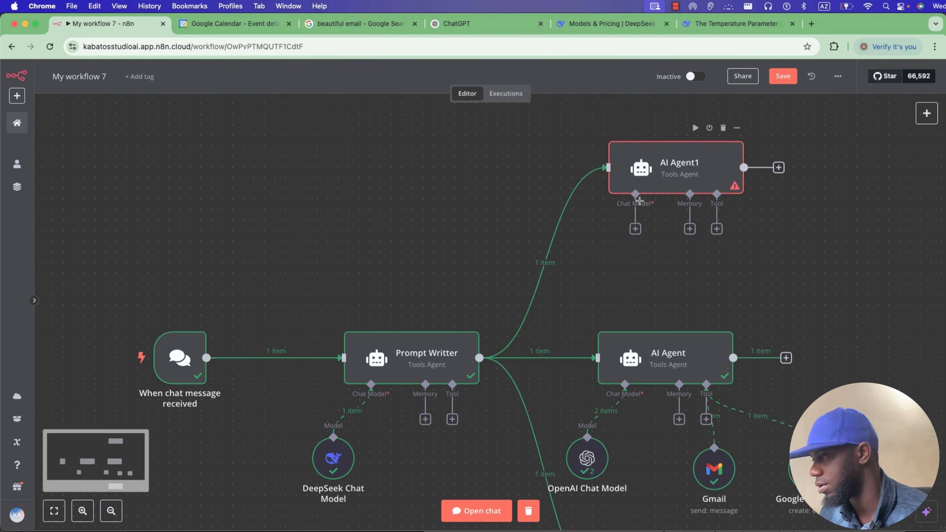
{"action": "scroll", "coordinate": [639, 205], "scroll_direction": "down", "scroll_amount": 1}
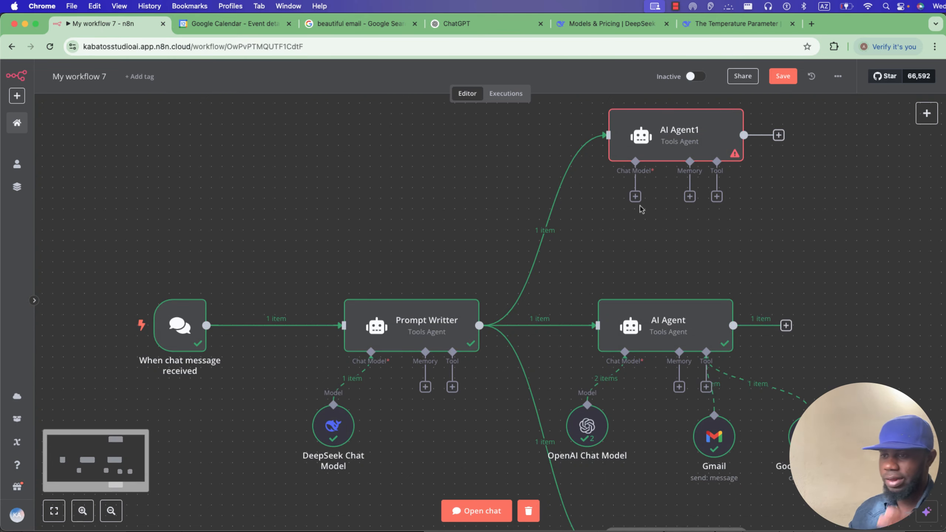